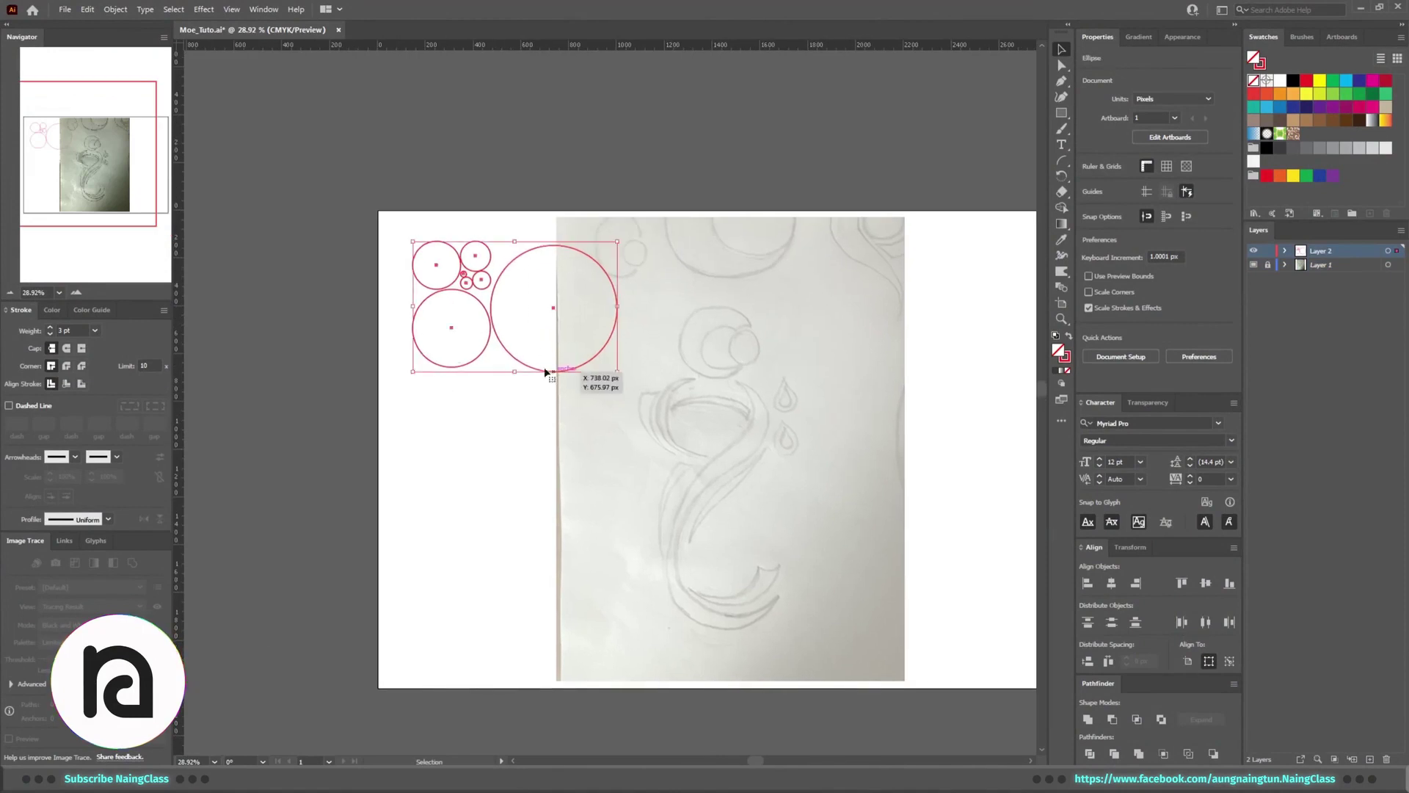
Move the set of circles from Layer 2 onto a new layer above the sketch layer and place them beside the sketch
{"action": "left_click", "coordinate": [594, 176]}
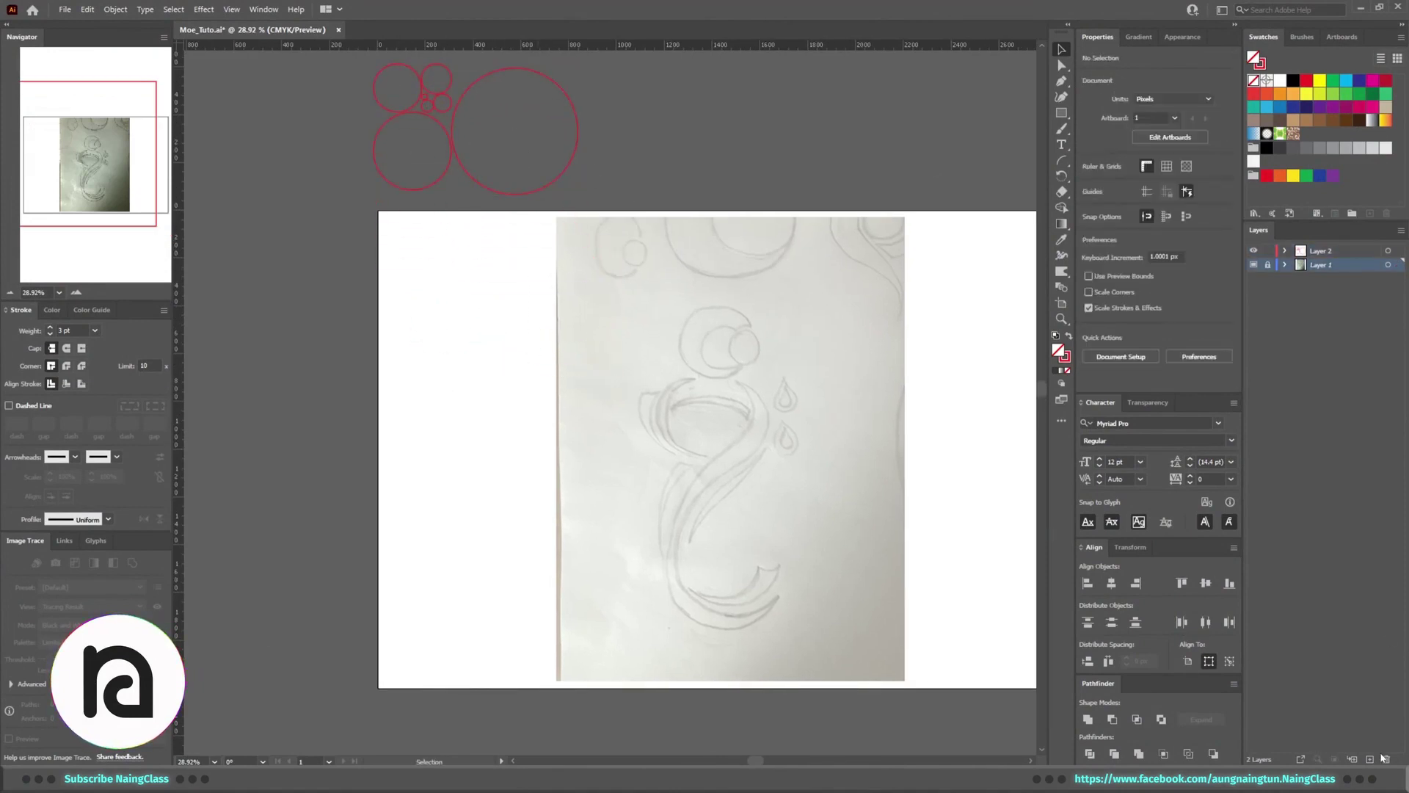
{"action": "scroll", "coordinate": [664, 173], "scroll_direction": "up", "scroll_amount": 1}
{"action": "left_click", "coordinate": [472, 123]}
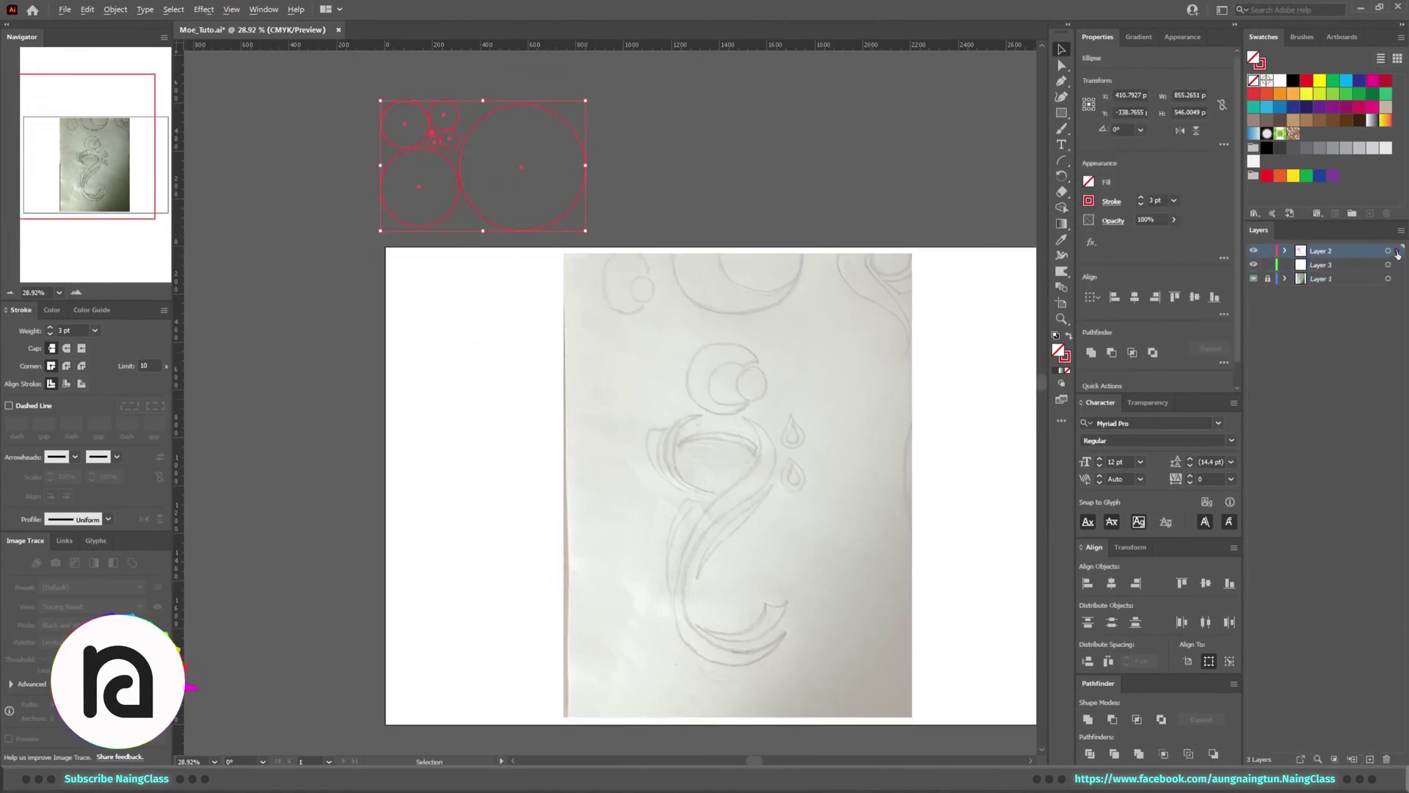
{"action": "left_click_drag", "start_coordinate": [1398, 267], "coordinate": [1397, 265]}
{"action": "left_click_drag", "start_coordinate": [455, 198], "coordinate": [479, 398]}
{"action": "left_click", "coordinate": [487, 495]}
{"action": "scroll", "coordinate": [623, 403], "scroll_direction": "up", "scroll_amount": 2}
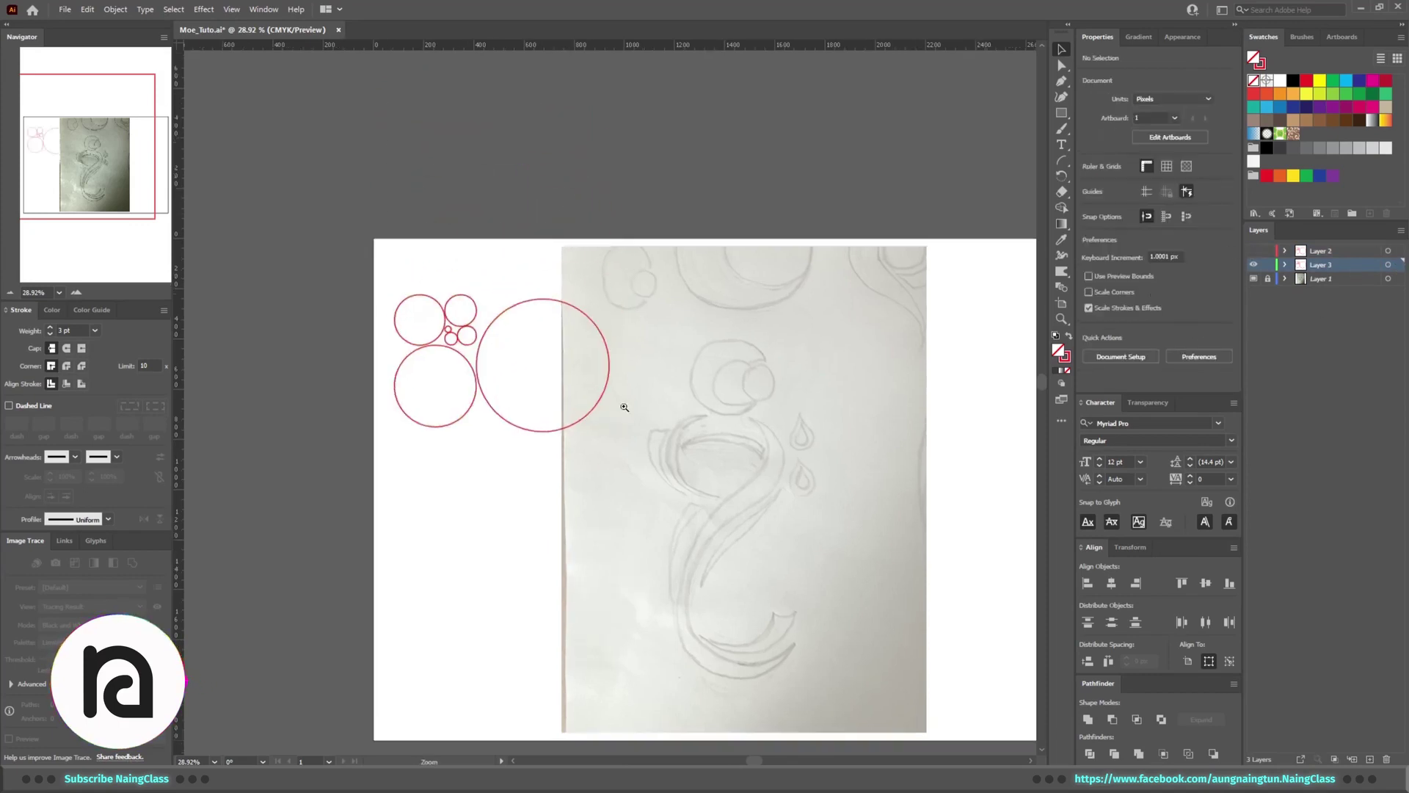
Place the largest circle over the bottom curve of the sketched letter, matching the curve's outer edge
{"action": "left_click", "coordinate": [538, 254]}
{"action": "left_click_drag", "start_coordinate": [776, 556], "coordinate": [776, 557]}
{"action": "scroll", "coordinate": [769, 584], "scroll_direction": "up", "scroll_amount": 2}
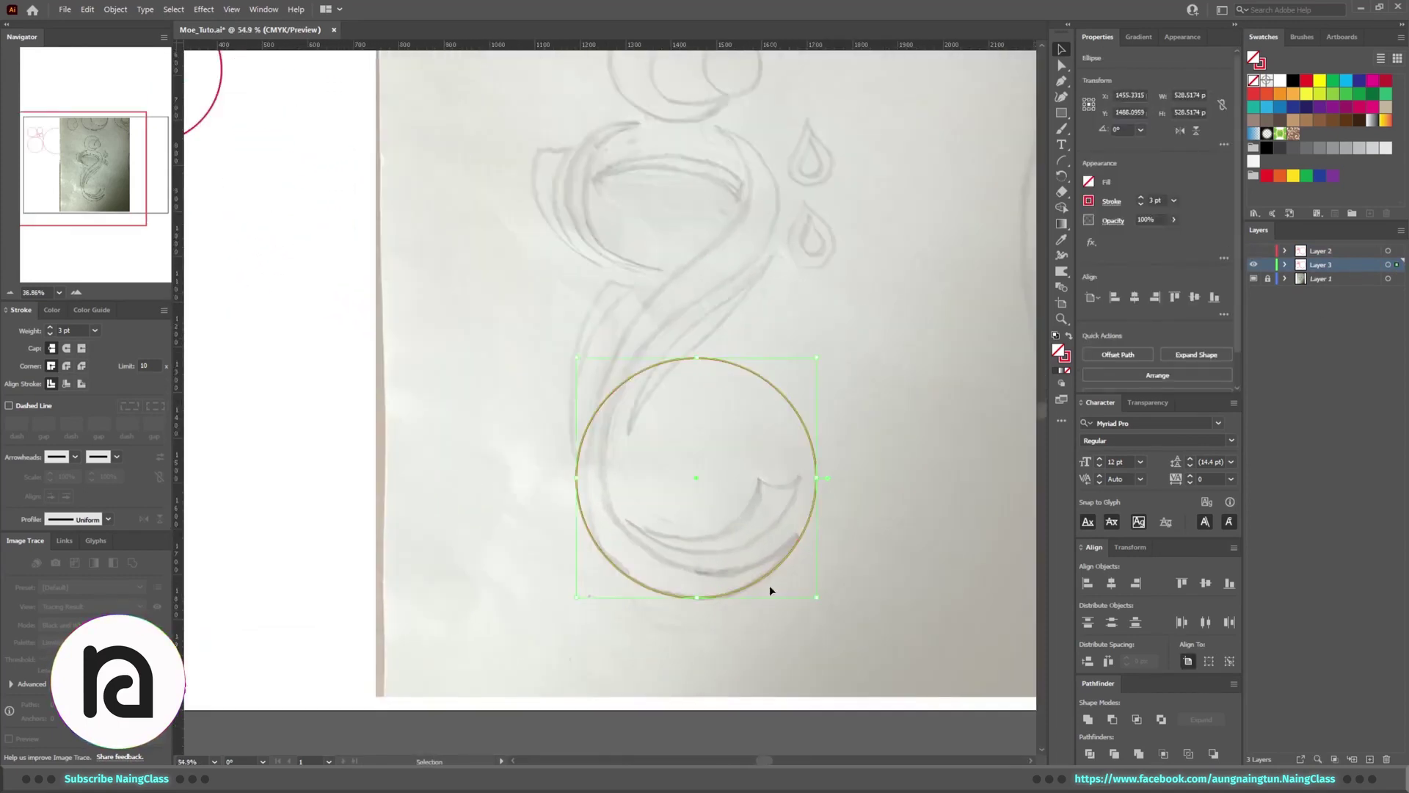
{"action": "scroll", "coordinate": [721, 476], "scroll_direction": "down", "scroll_amount": 2}
{"action": "mouse_move", "coordinate": [721, 475]}
{"action": "left_mouse_down"}
{"action": "mouse_move", "coordinate": [477, 296]}
{"action": "mouse_move", "coordinate": [422, 276]}
{"action": "mouse_move", "coordinate": [616, 546]}
{"action": "mouse_move", "coordinate": [641, 550]}
{"action": "left_mouse_up"}
{"action": "left_click", "coordinate": [494, 397]}
{"action": "mouse_move", "coordinate": [572, 489]}
{"action": "left_mouse_down"}
{"action": "mouse_move", "coordinate": [451, 396]}
{"action": "mouse_move", "coordinate": [639, 495]}
{"action": "mouse_move", "coordinate": [565, 477]}
{"action": "left_mouse_up"}
{"action": "mouse_move", "coordinate": [754, 481]}
{"action": "left_mouse_down"}
{"action": "mouse_move", "coordinate": [719, 374]}
{"action": "mouse_move", "coordinate": [729, 367]}
{"action": "mouse_move", "coordinate": [552, 205]}
{"action": "mouse_move", "coordinate": [544, 229]}
{"action": "mouse_move", "coordinate": [770, 506]}
{"action": "left_mouse_up"}
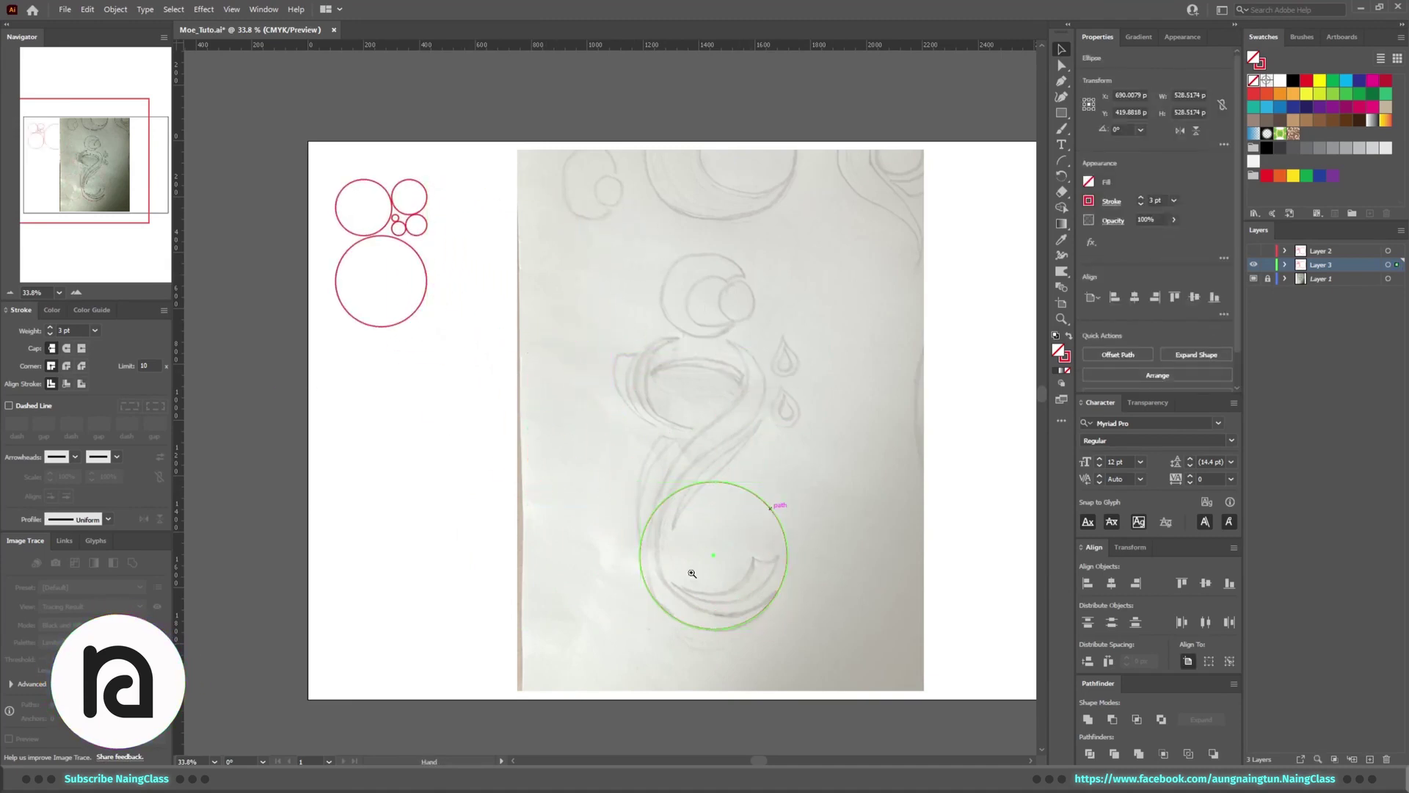
Duplicate the largest circle slightly up and to the right so the pair outlines the bottom crescent, deleting any surplus copy
{"action": "left_click_drag", "start_coordinate": [692, 573], "coordinate": [742, 560]}
{"action": "left_click_drag", "start_coordinate": [714, 424], "coordinate": [732, 397]}
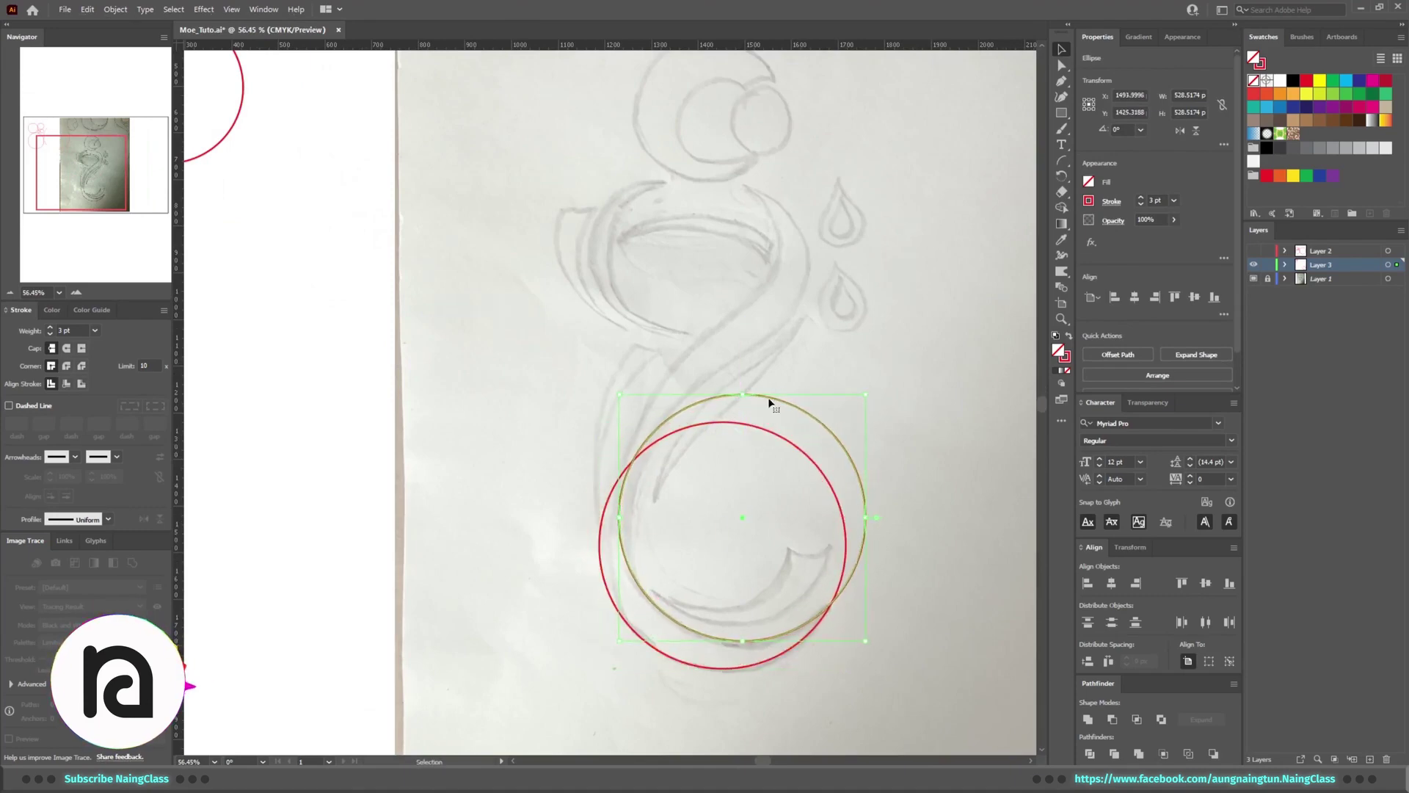
{"action": "scroll", "coordinate": [770, 399], "scroll_direction": "up", "scroll_amount": 2}
{"action": "mouse_move", "coordinate": [796, 465]}
{"action": "left_mouse_down"}
{"action": "mouse_move", "coordinate": [761, 338]}
{"action": "mouse_move", "coordinate": [796, 405]}
{"action": "mouse_move", "coordinate": [764, 384]}
{"action": "mouse_move", "coordinate": [746, 424]}
{"action": "left_mouse_up"}
{"action": "key", "text": "Delete"}
Place the second-largest circle over the letter's upper loop and duplicate it slightly up and to the left
{"action": "scroll", "coordinate": [746, 424], "scroll_direction": "down", "scroll_amount": 1}
{"action": "mouse_move", "coordinate": [377, 277]}
{"action": "left_mouse_down"}
{"action": "mouse_move", "coordinate": [843, 434]}
{"action": "mouse_move", "coordinate": [826, 367]}
{"action": "left_mouse_up"}
{"action": "scroll", "coordinate": [826, 367], "scroll_direction": "up", "scroll_amount": 3}
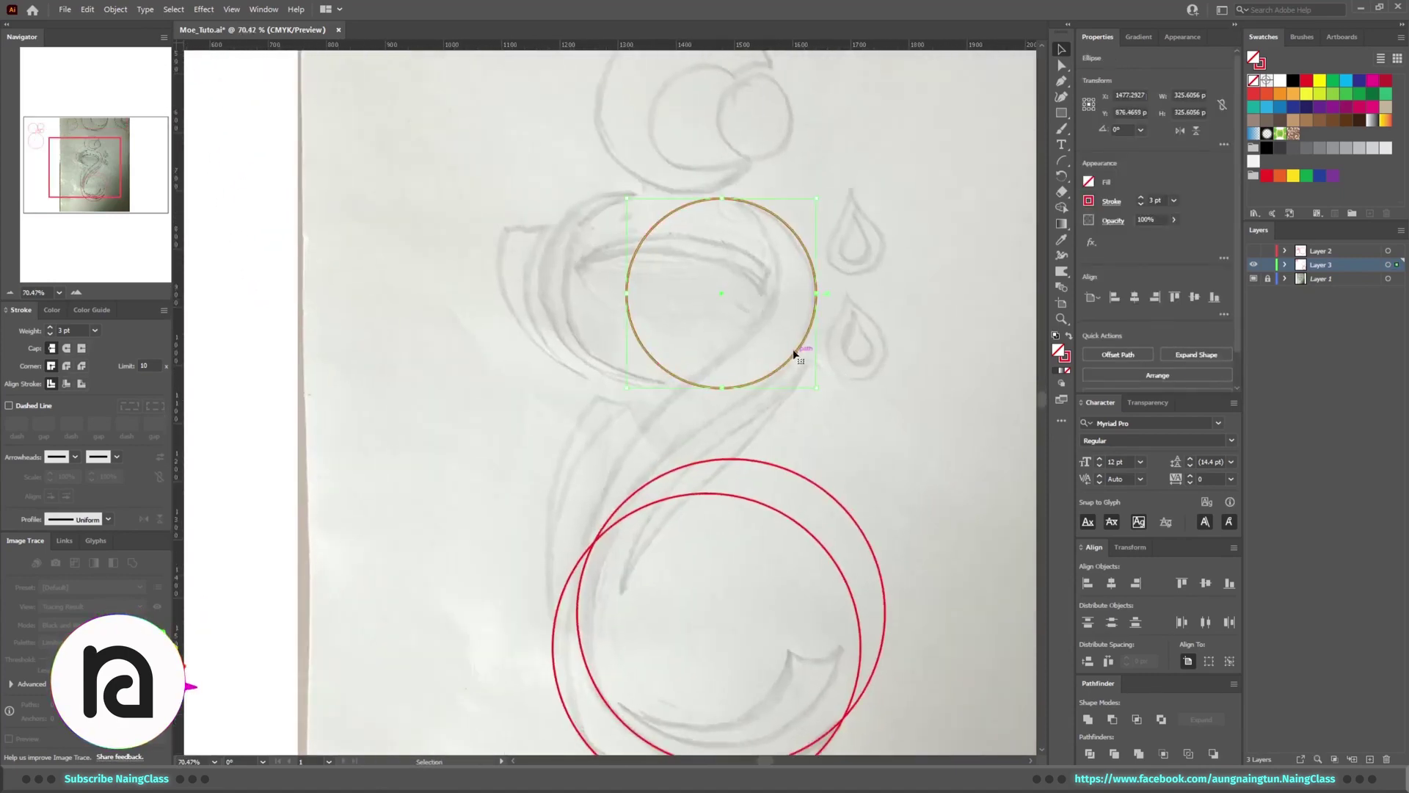
{"action": "left_click", "coordinate": [774, 321]}
{"action": "mouse_move", "coordinate": [805, 268]}
{"action": "left_mouse_down"}
{"action": "mouse_move", "coordinate": [792, 278]}
{"action": "mouse_move", "coordinate": [775, 255]}
{"action": "left_mouse_up"}
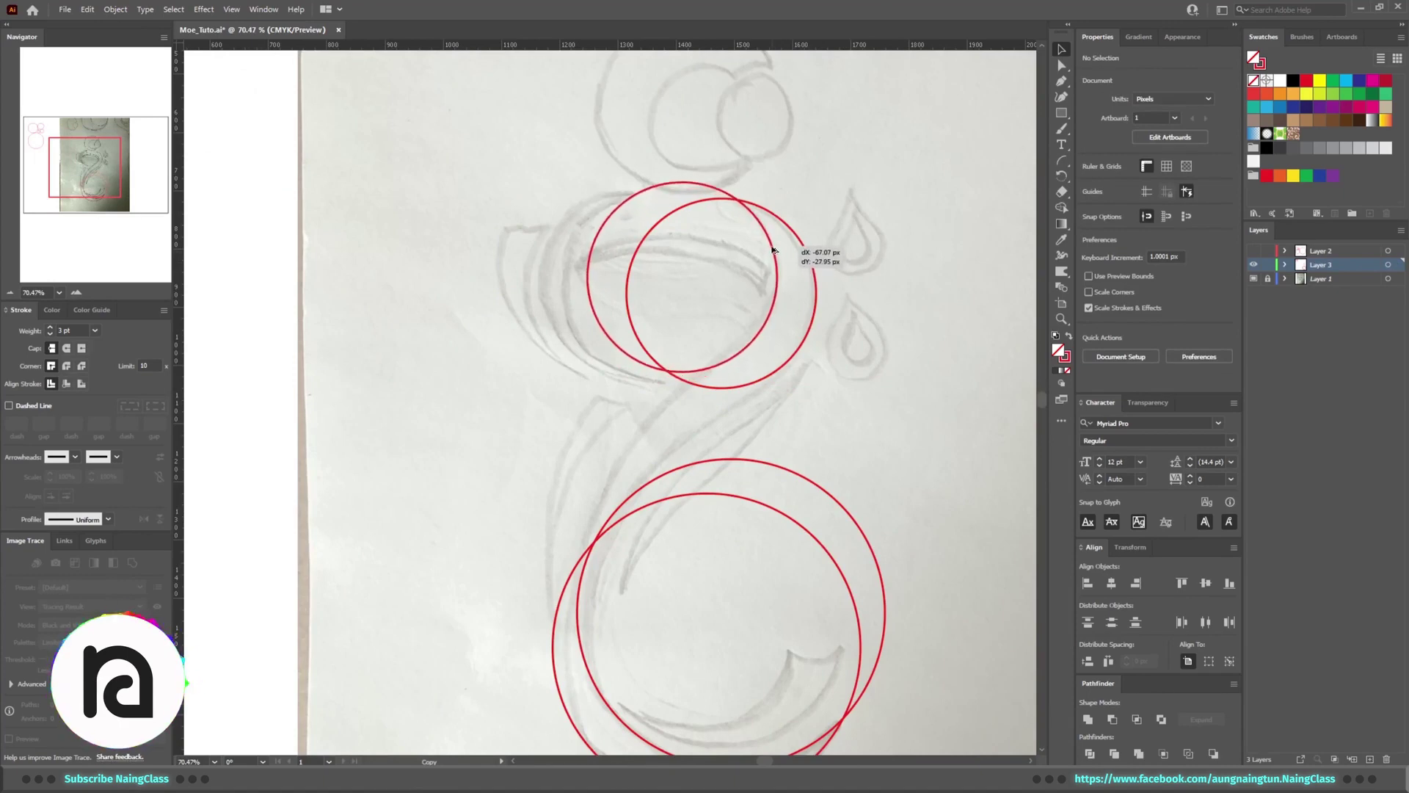
{"action": "left_click", "coordinate": [811, 333]}
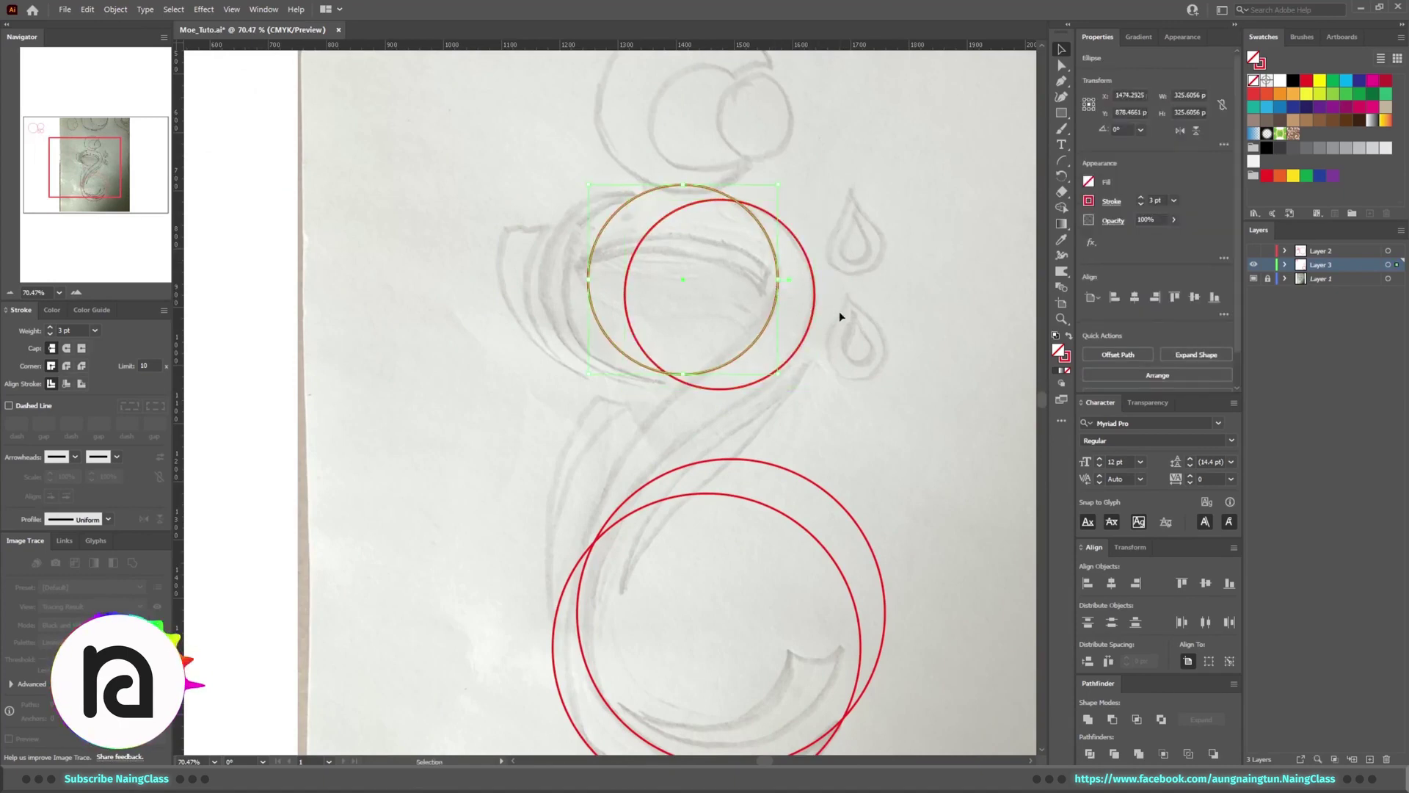
{"action": "left_click", "coordinate": [834, 394]}
Set the stroke weight of all the circles to 2 pt
{"action": "scroll", "coordinate": [734, 352], "scroll_direction": "down", "scroll_amount": 2}
{"action": "scroll", "coordinate": [734, 353], "scroll_direction": "right", "scroll_amount": 1}
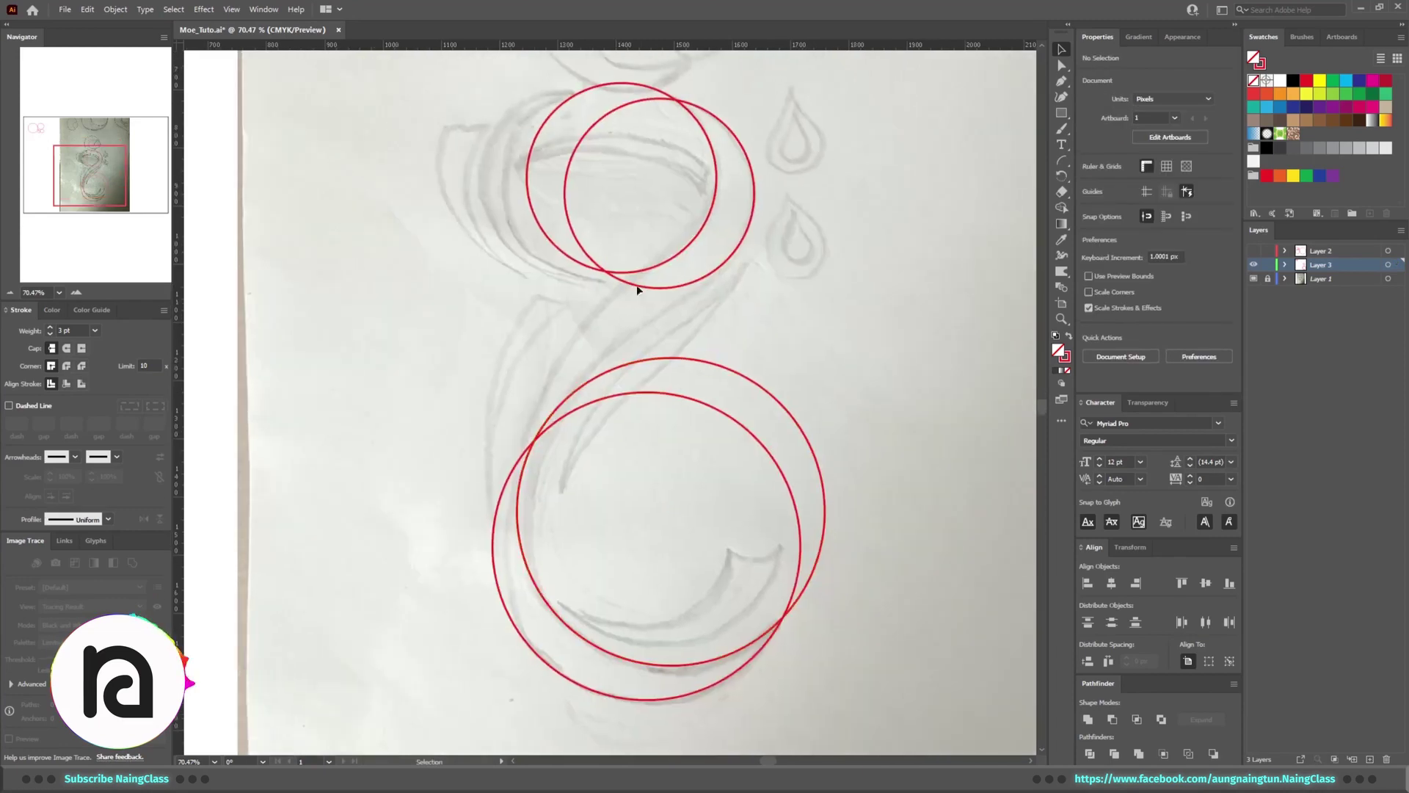
{"action": "key", "text": "ctrl+a"}
{"action": "key", "text": "ctrl+shift+a"}
{"action": "scroll", "coordinate": [350, 245], "scroll_direction": "up", "scroll_amount": 5}
{"action": "scroll", "coordinate": [350, 244], "scroll_direction": "left", "scroll_amount": 5}
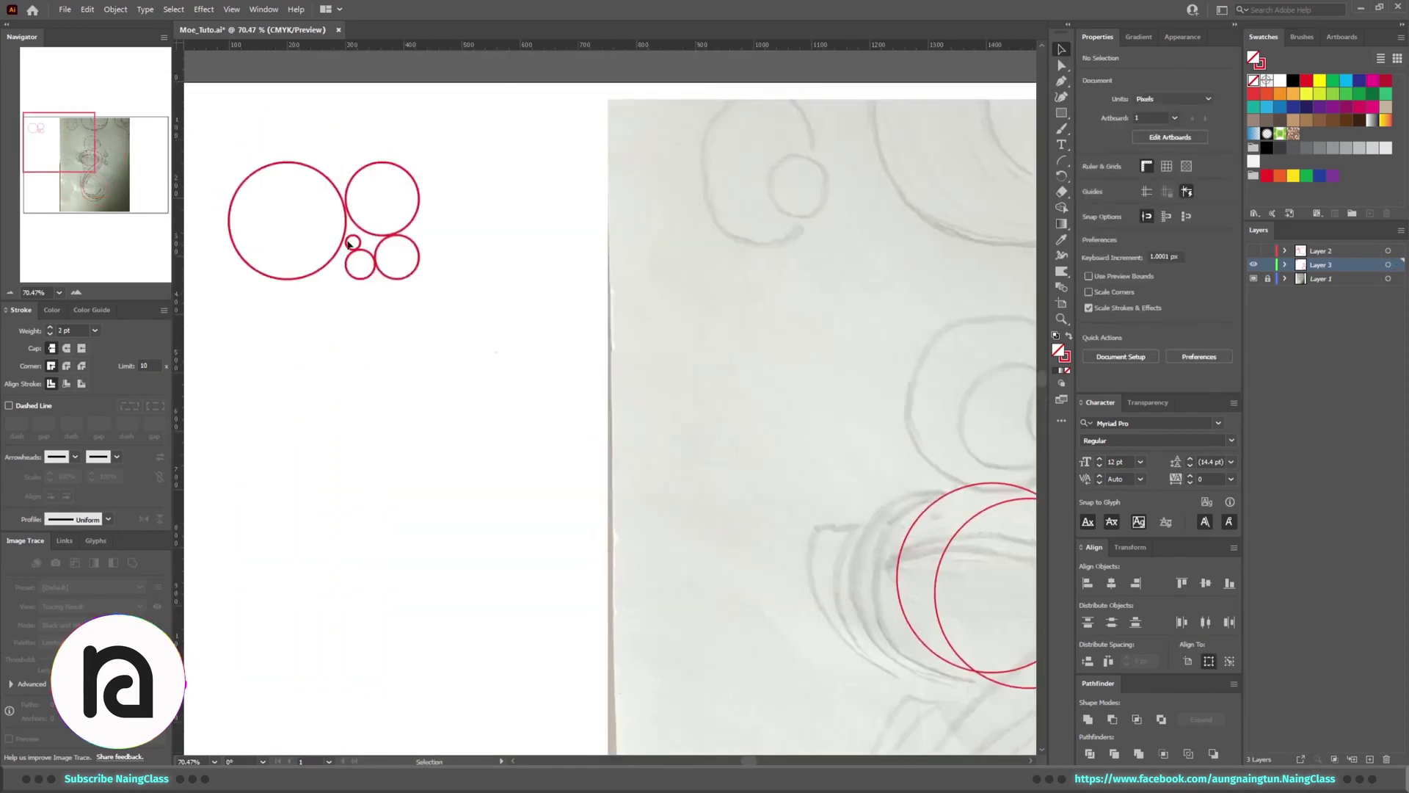
{"action": "key", "text": "ctrl+a"}
{"action": "key", "text": "ctrl+shift+a"}
Draw a closed curved shape with the Pen tool along the sketch's diagonal stem, connecting the upper and lower circle pairs
{"action": "scroll", "coordinate": [815, 275], "scroll_direction": "down", "scroll_amount": 5}
{"action": "scroll", "coordinate": [814, 275], "scroll_direction": "right", "scroll_amount": 5}
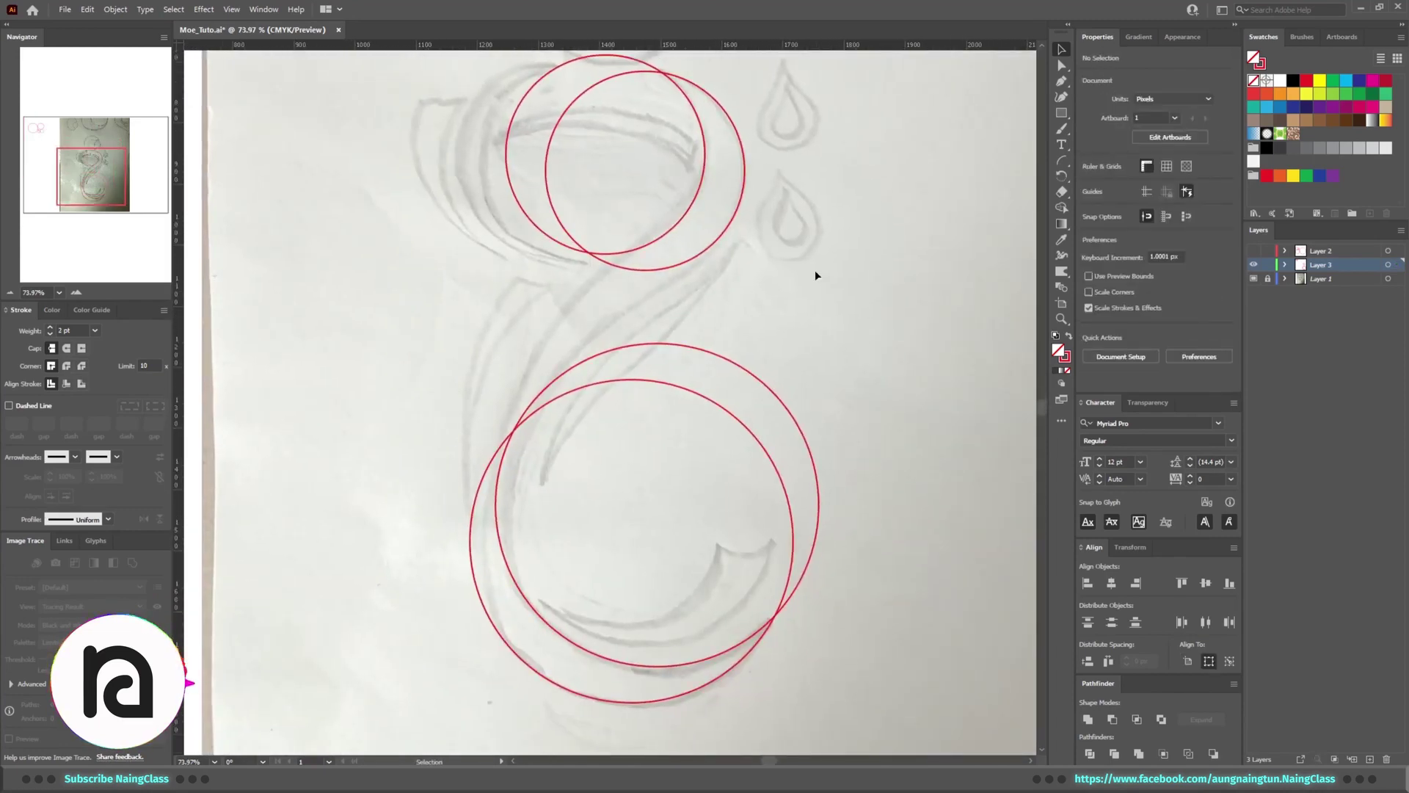
{"action": "key", "text": "p"}
{"action": "scroll", "coordinate": [668, 264], "scroll_direction": "up", "scroll_amount": 1}
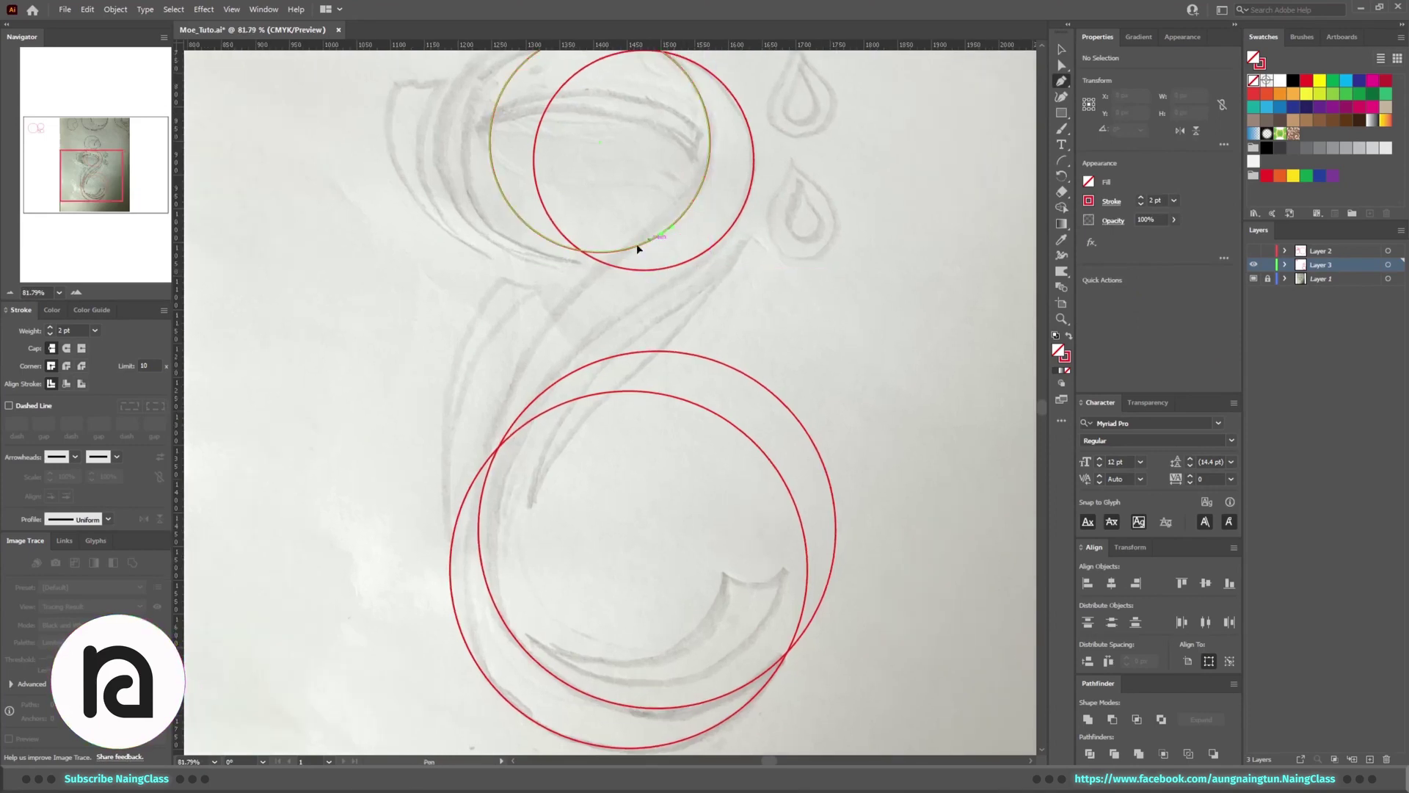
{"action": "left_click", "coordinate": [637, 249]}
{"action": "left_click_drag", "start_coordinate": [455, 528], "coordinate": [442, 636]}
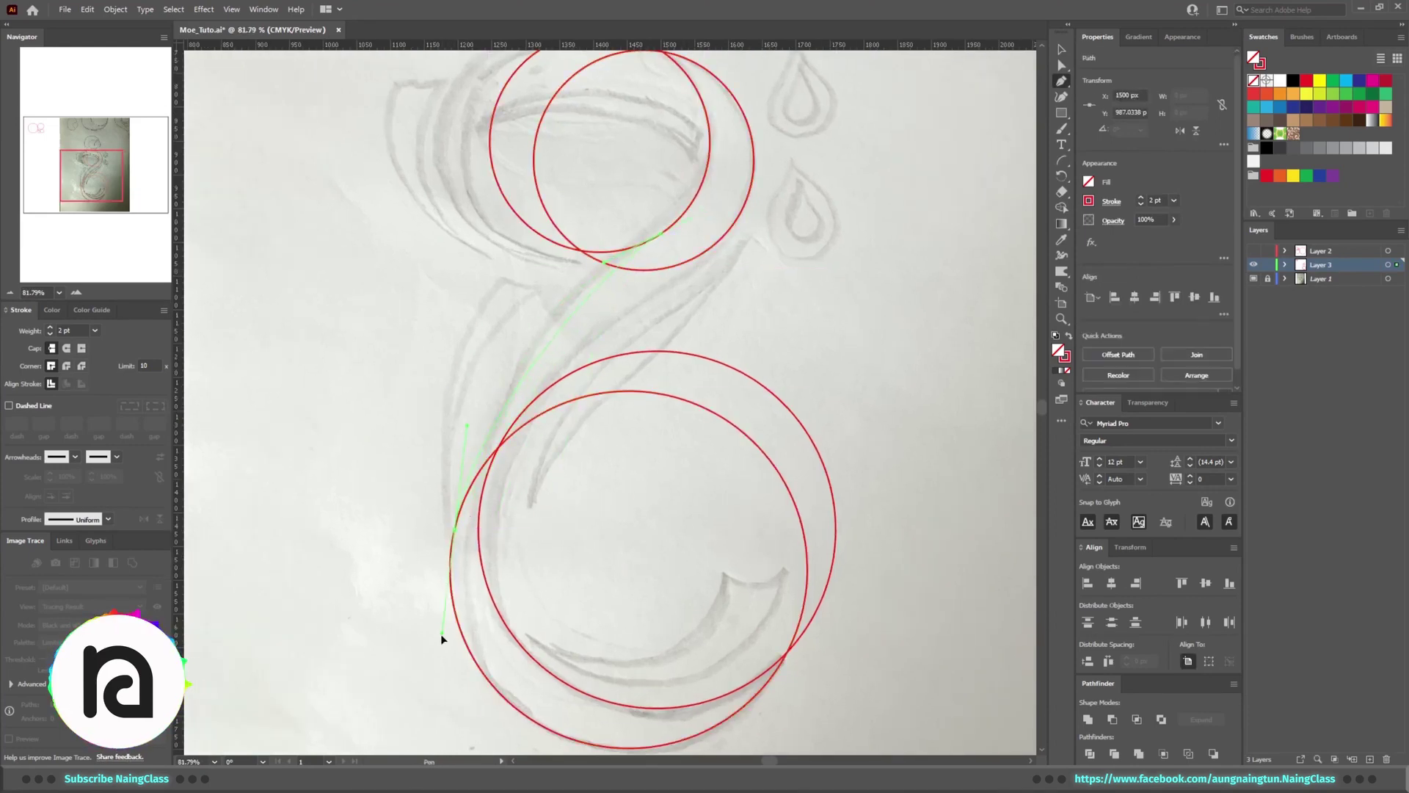
{"action": "left_click_drag", "start_coordinate": [415, 716], "coordinate": [470, 535]}
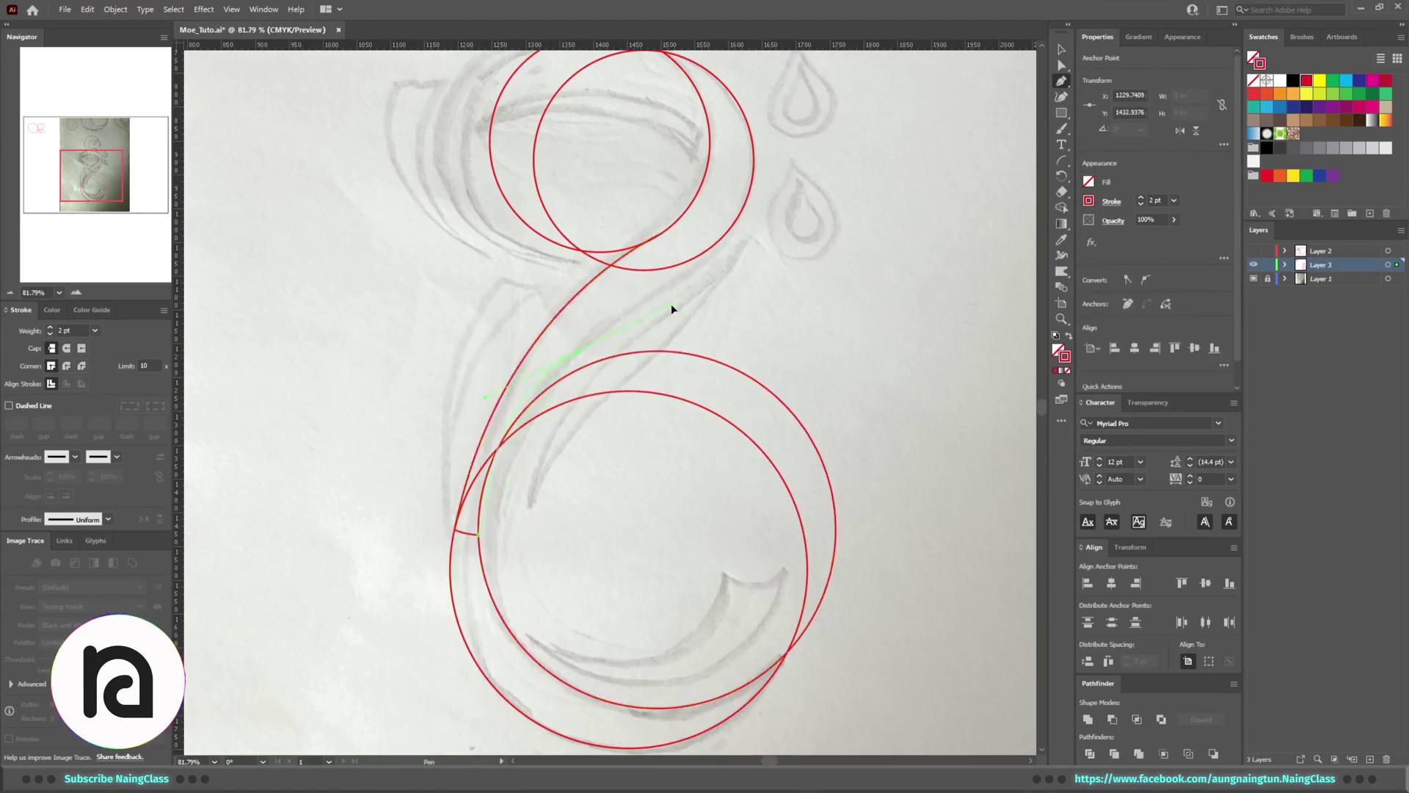
{"action": "left_click", "coordinate": [677, 279]}
{"action": "left_click_drag", "start_coordinate": [765, 132], "coordinate": [726, 193]}
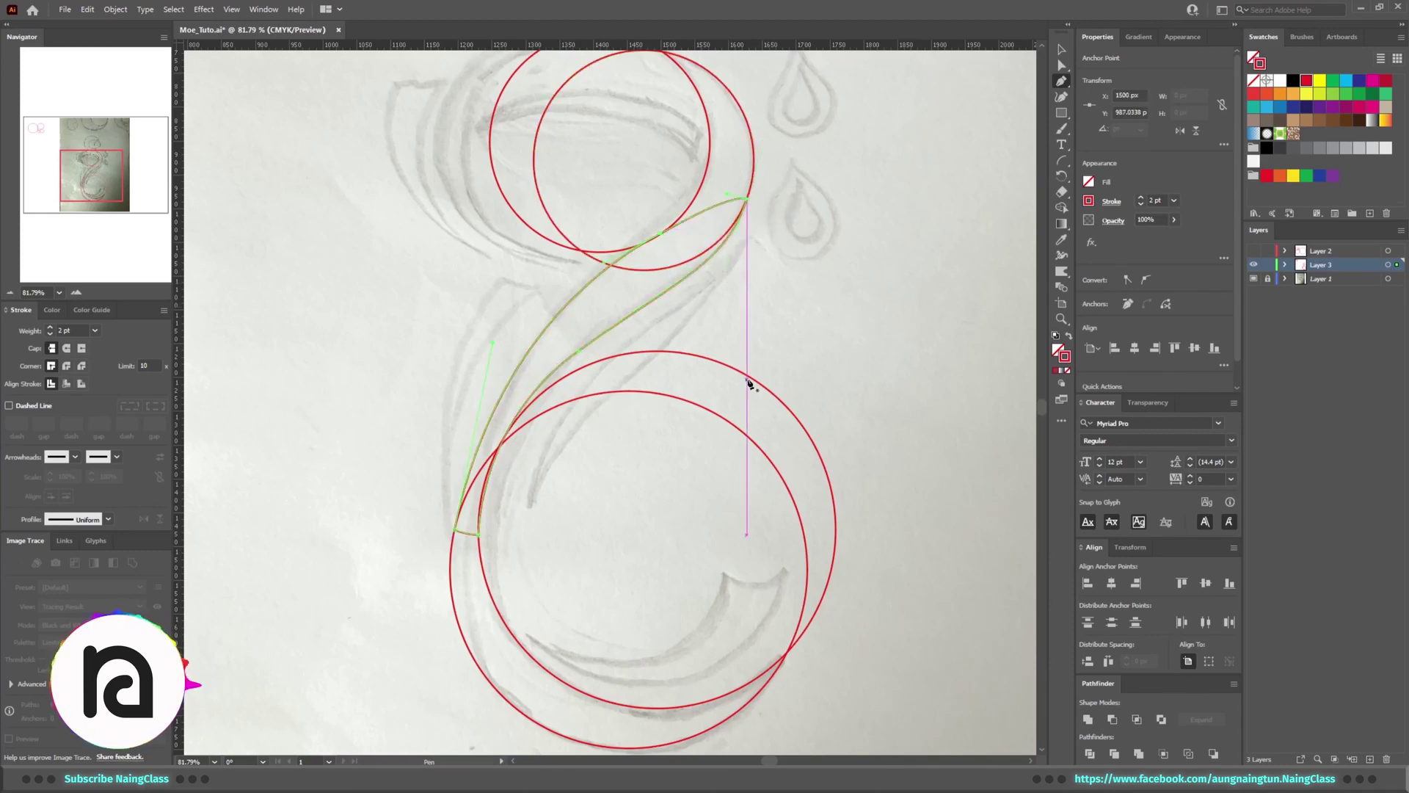
Select the circles and the stem shape and remove the unneeded circle areas with the Shape Builder, keeping the letter's stroke regions
{"action": "key", "text": "v"}
{"action": "scroll", "coordinate": [610, 260], "scroll_direction": "down", "scroll_amount": 3}
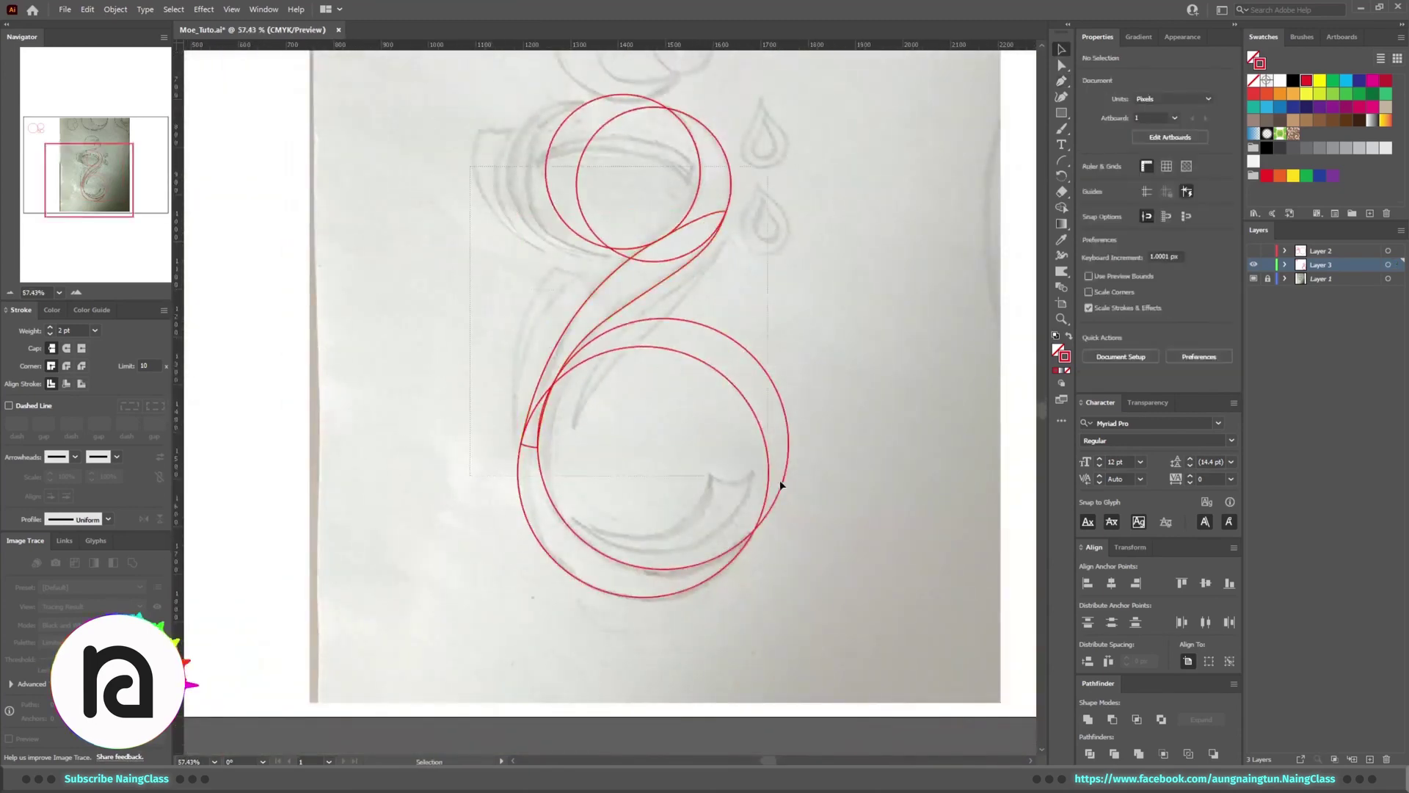
{"action": "left_click", "coordinate": [597, 350]}
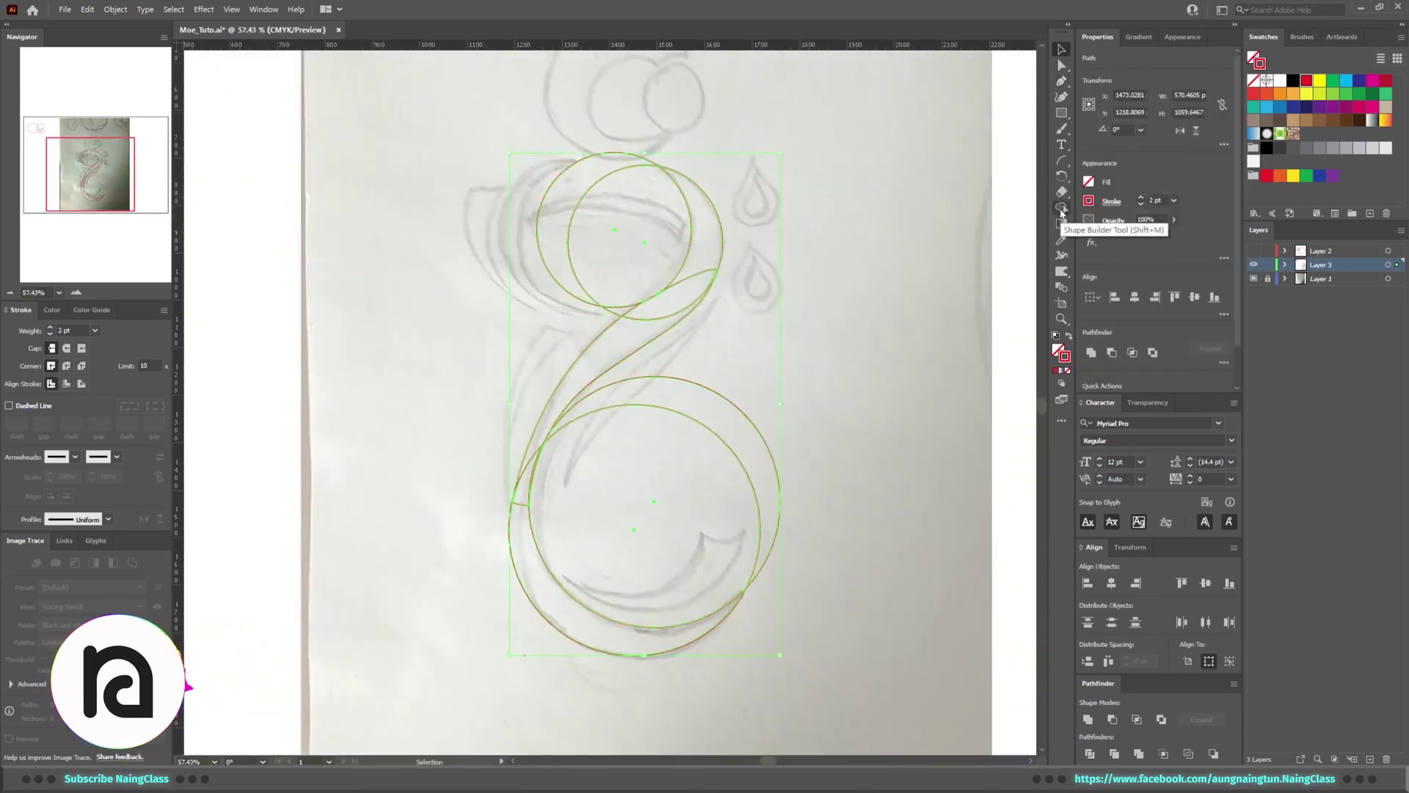
{"action": "left_click", "coordinate": [694, 472], "text": "alt"}
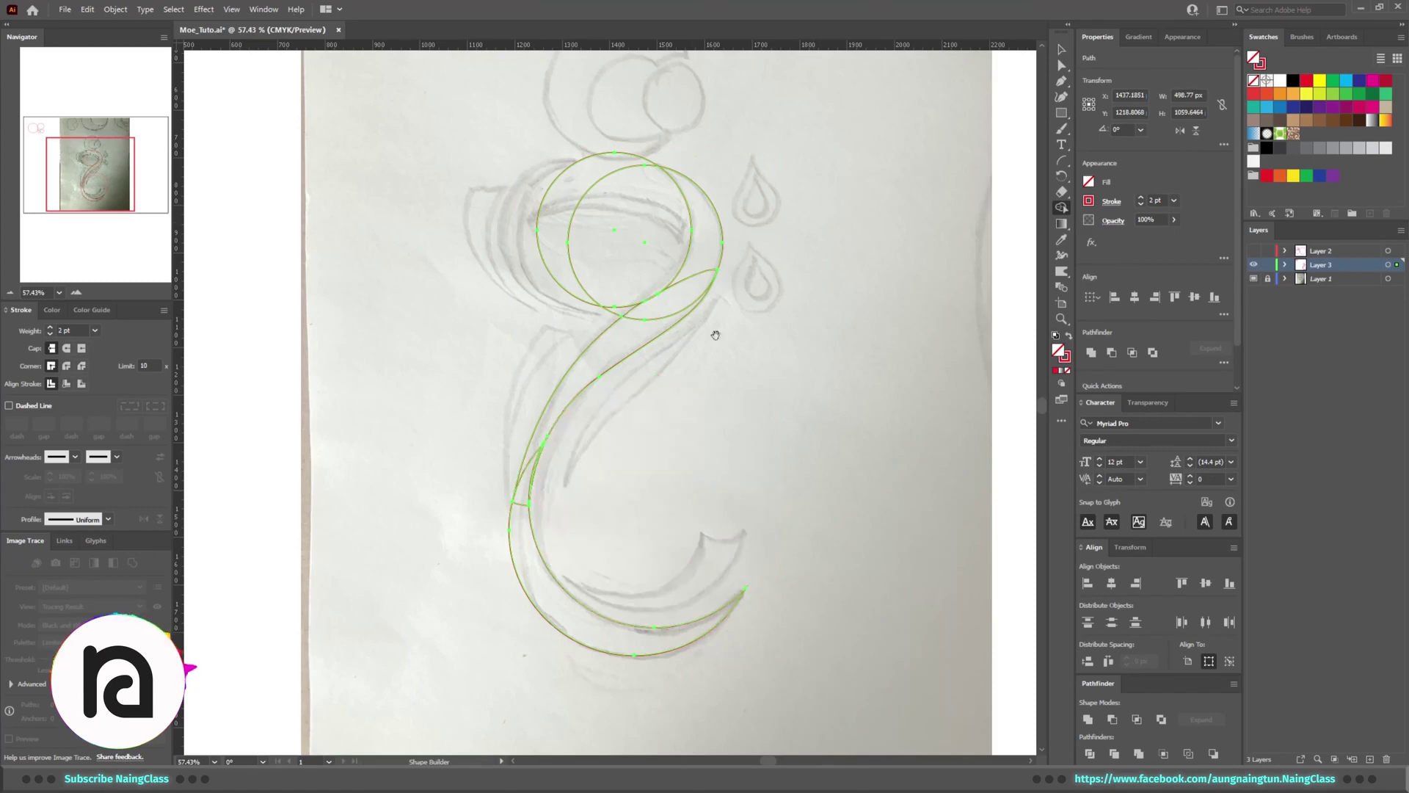
{"action": "scroll", "coordinate": [630, 390], "scroll_direction": "up", "scroll_amount": 2}
{"action": "scroll", "coordinate": [603, 389], "scroll_direction": "up", "scroll_amount": 3}
{"action": "scroll", "coordinate": [603, 386], "scroll_direction": "down", "scroll_amount": 3}
{"action": "scroll", "coordinate": [714, 504], "scroll_direction": "down", "scroll_amount": 3}
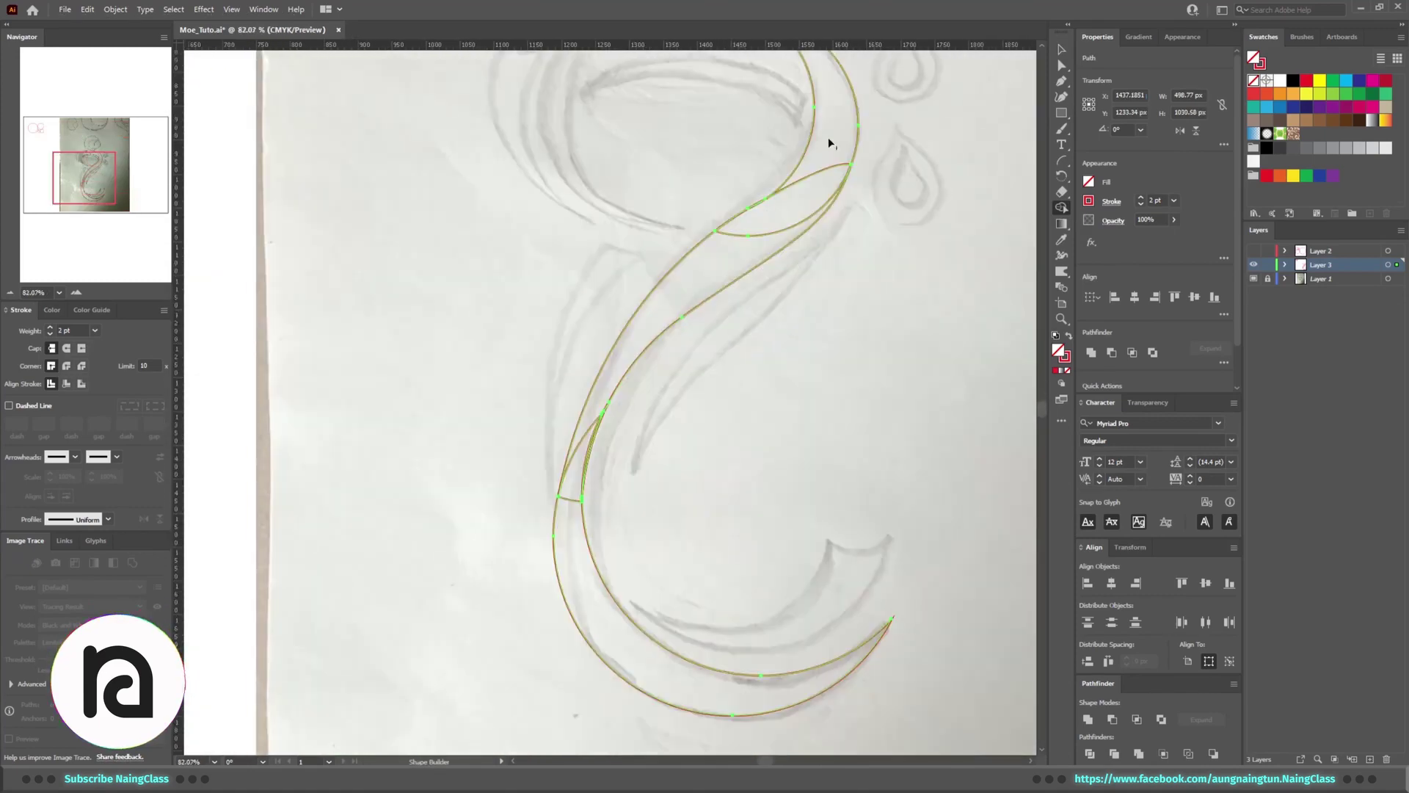
Merge the upper crescent, stem, lower crescent and tiny slivers at the inner edge into one S-shaped outline
{"action": "left_click", "coordinate": [828, 138], "text": "alt"}
{"action": "scroll", "coordinate": [580, 212], "scroll_direction": "up", "scroll_amount": 2}
{"action": "left_click_drag", "start_coordinate": [580, 213], "coordinate": [569, 330]}
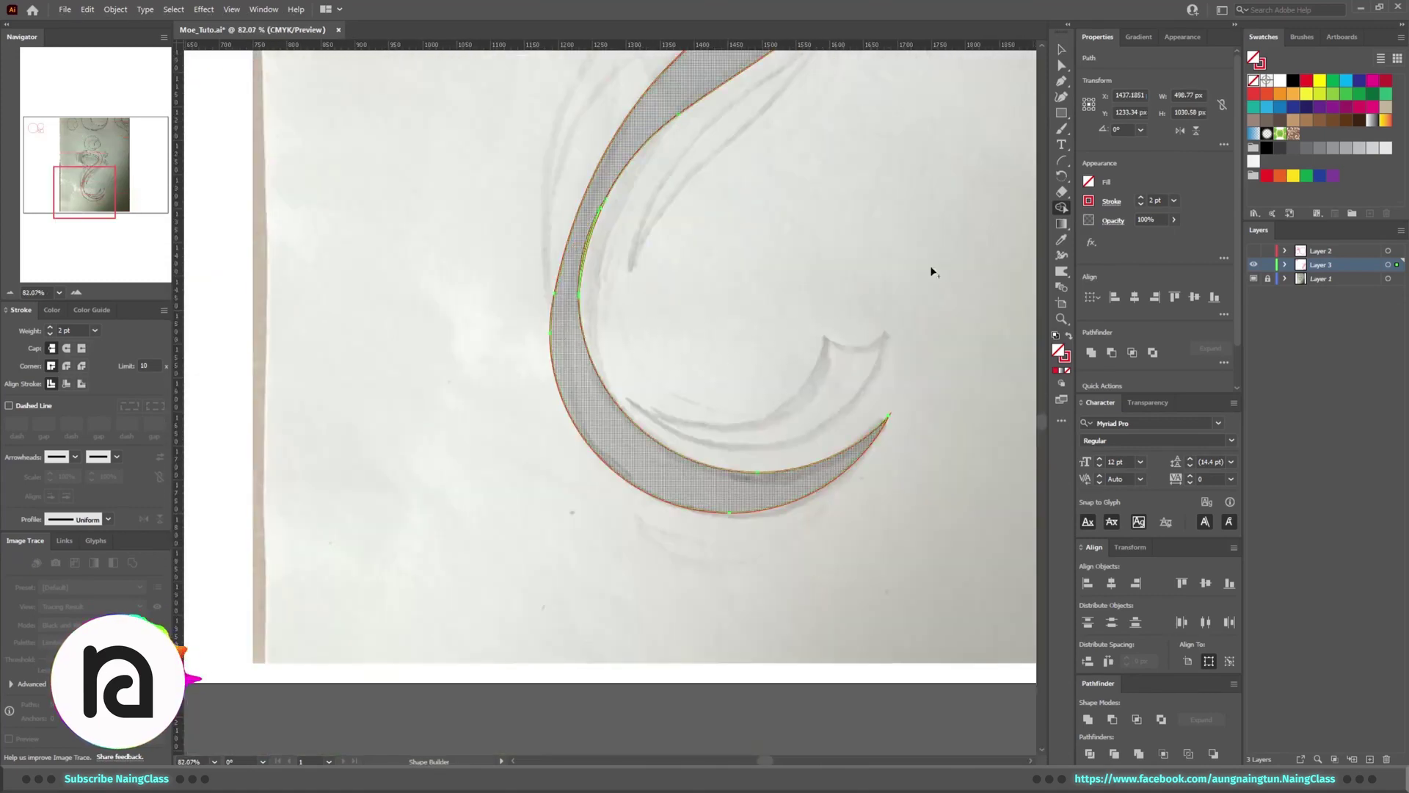
{"action": "scroll", "coordinate": [605, 258], "scroll_direction": "up", "scroll_amount": 6}
{"action": "scroll", "coordinate": [535, 262], "scroll_direction": "down", "scroll_amount": 2}
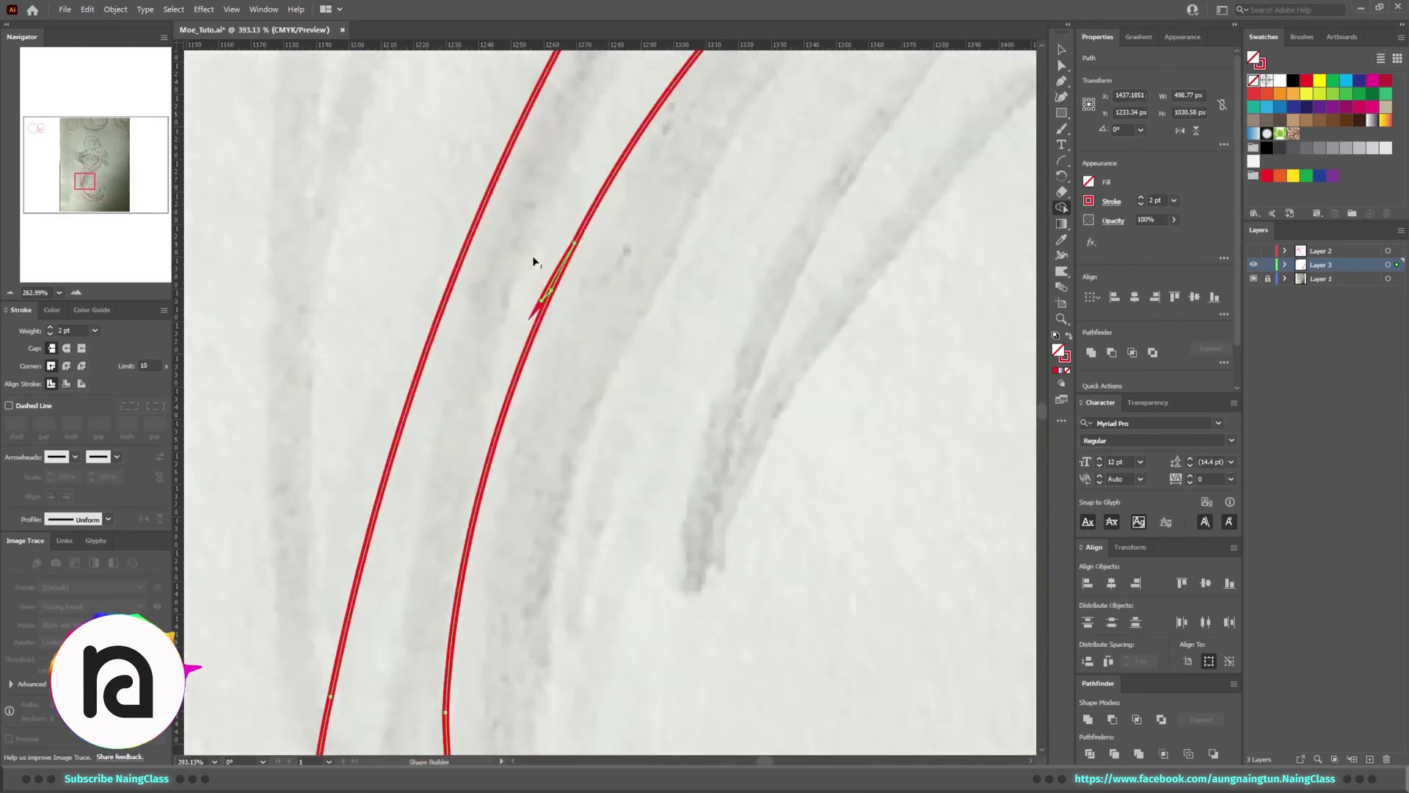
{"action": "left_click_drag", "start_coordinate": [557, 289], "coordinate": [838, 381]}
{"action": "scroll", "coordinate": [802, 385], "scroll_direction": "down", "scroll_amount": 4}
{"action": "key", "text": "ctrl+shift+a"}
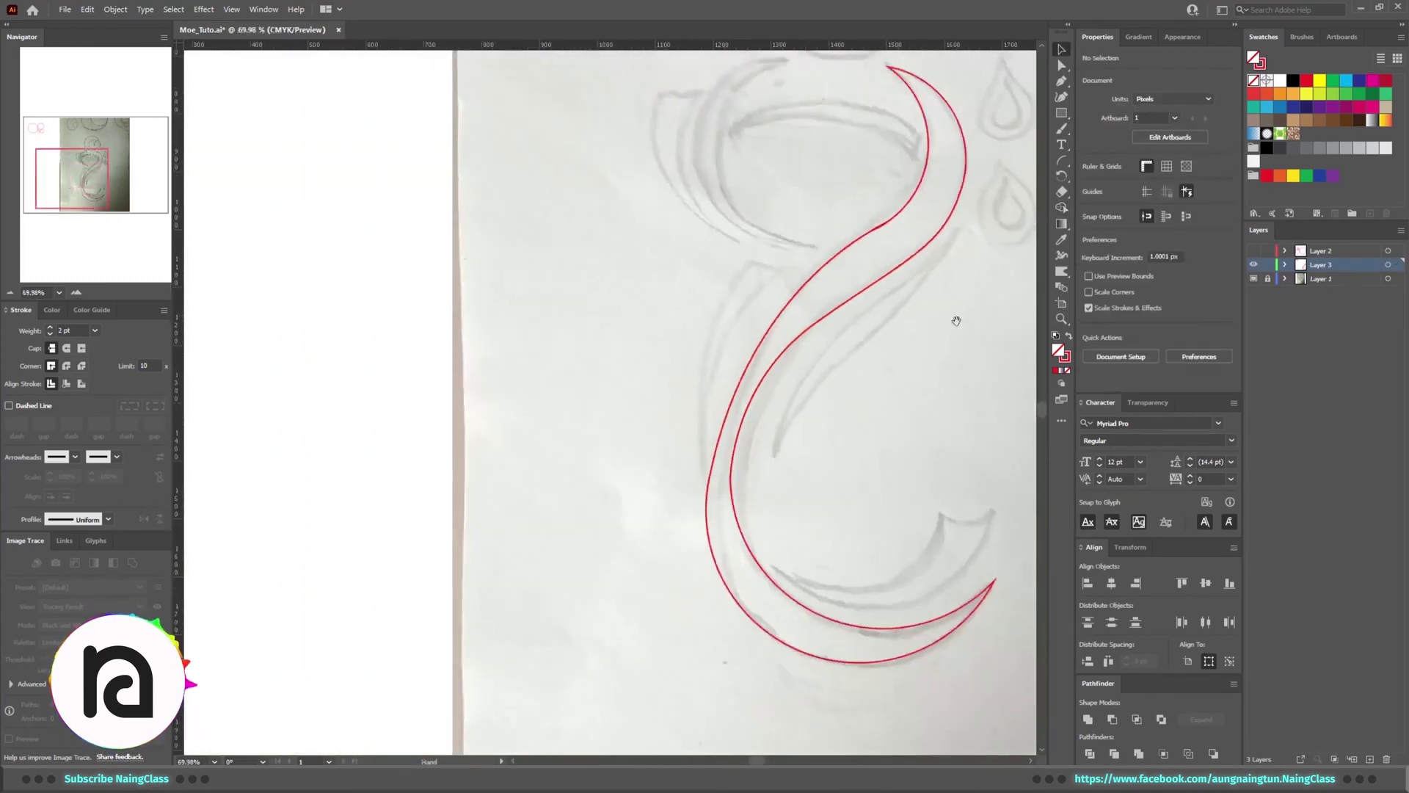
Remove the extra anchor point in the small bump where the upper curve's inner edge meets the stem
{"action": "scroll", "coordinate": [807, 431], "scroll_direction": "up", "scroll_amount": 7}
{"action": "left_click", "coordinate": [1062, 65]}
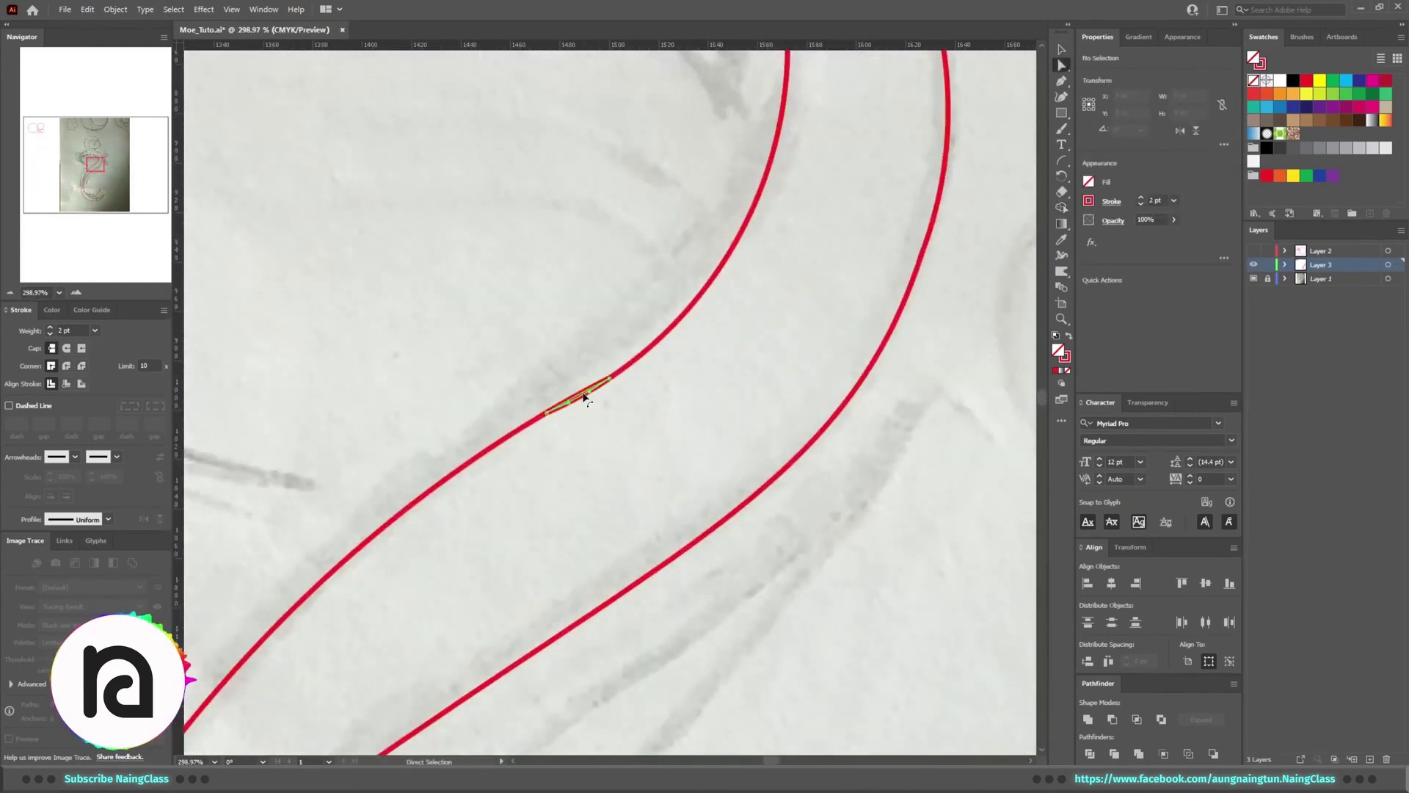
{"action": "left_click", "coordinate": [585, 398]}
{"action": "scroll", "coordinate": [585, 398], "scroll_direction": "up", "scroll_amount": 2}
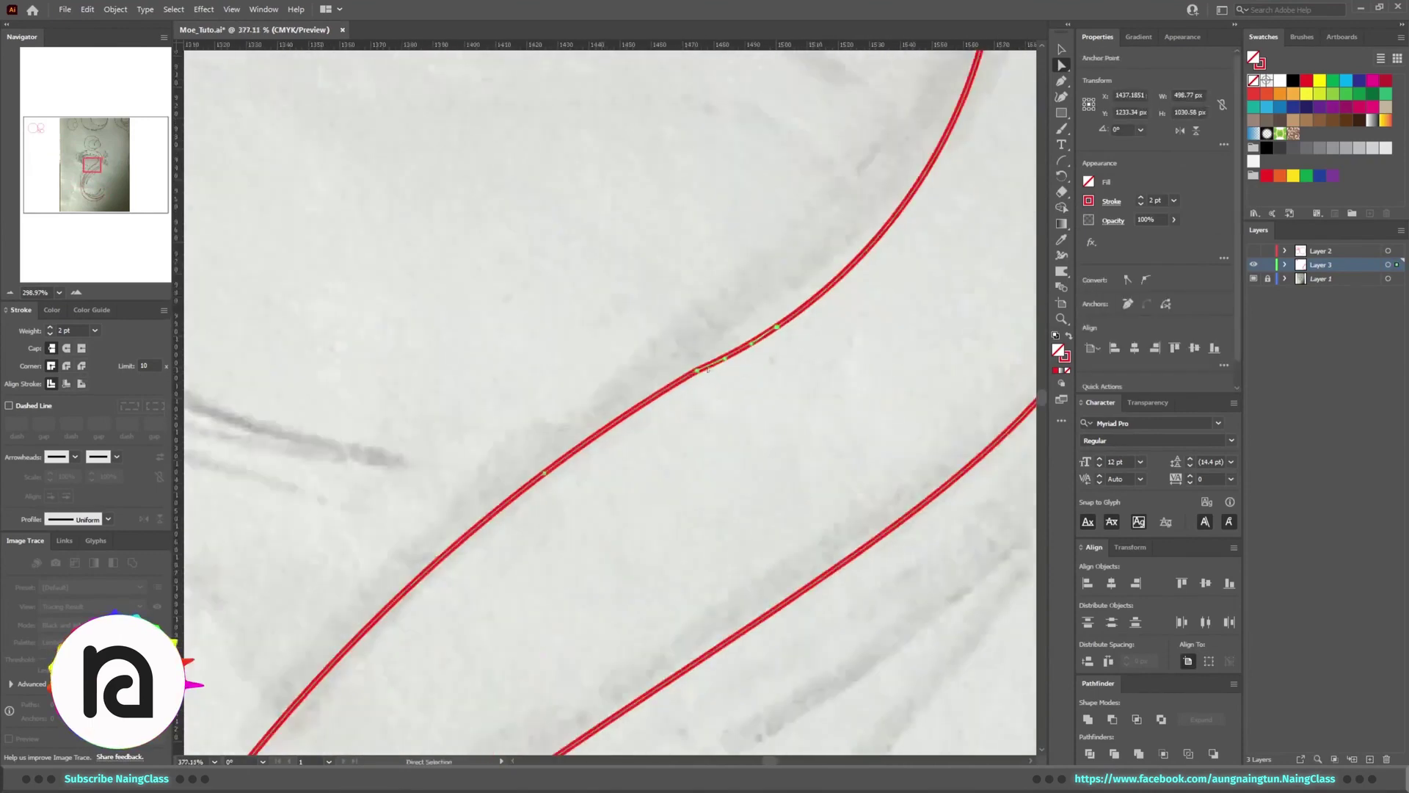
{"action": "left_click", "coordinate": [698, 373]}
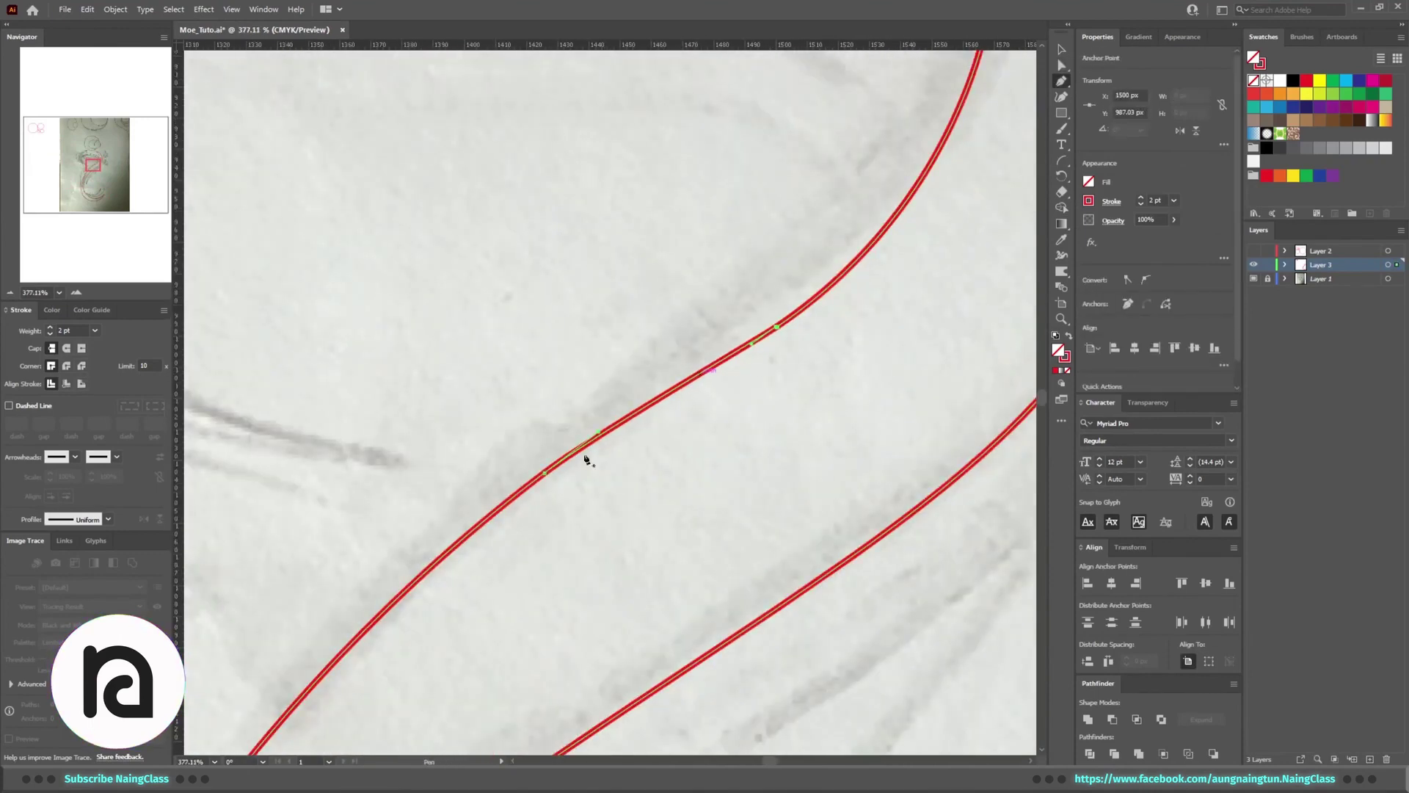
Pull apart the overlapping anchor points at the joint between the upper curve's inner edge and the stem
{"action": "scroll", "coordinate": [585, 460], "scroll_direction": "down", "scroll_amount": 3}
{"action": "scroll", "coordinate": [704, 396], "scroll_direction": "up", "scroll_amount": 3}
{"action": "key", "text": "a"}
{"action": "left_click_drag", "start_coordinate": [710, 383], "coordinate": [705, 400]}
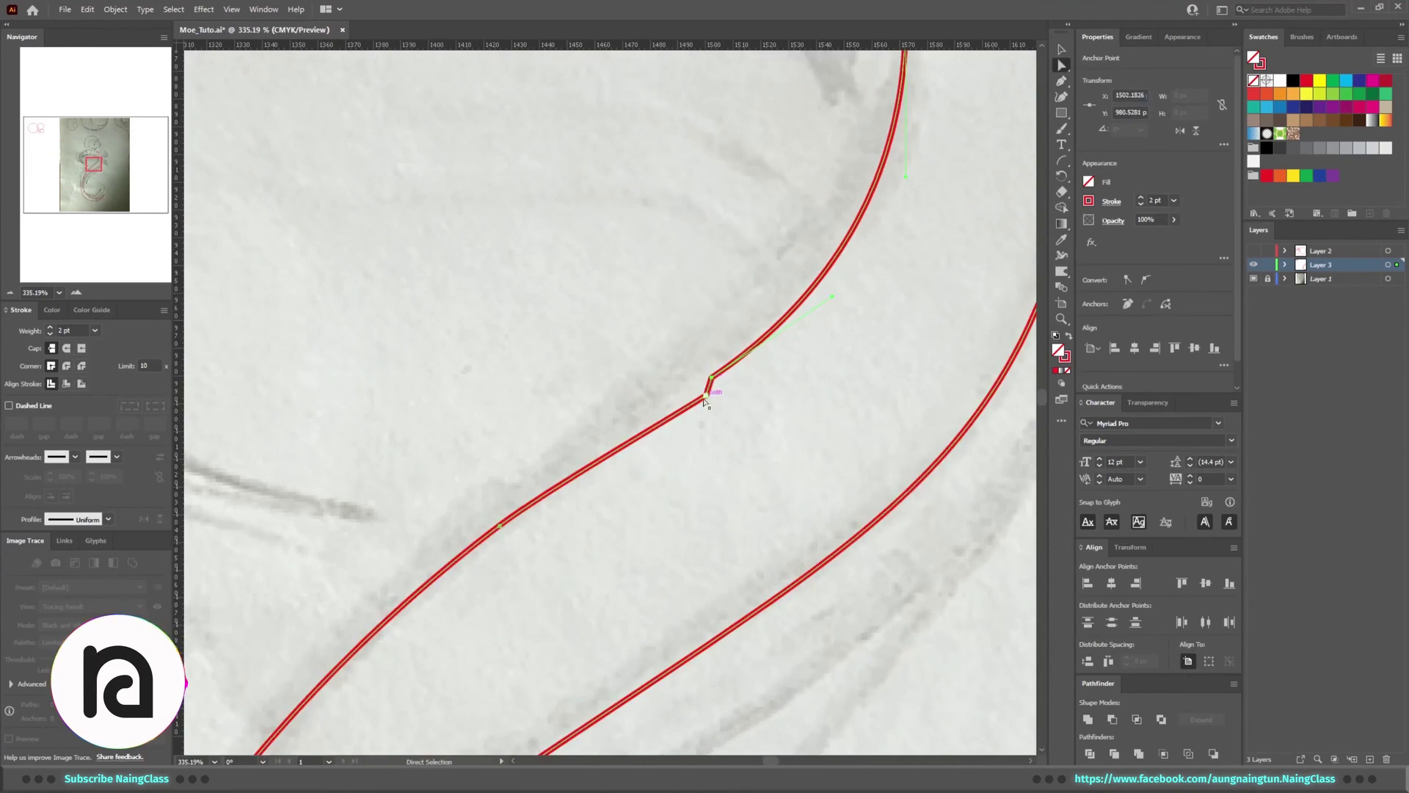
{"action": "left_click", "coordinate": [706, 400], "text": "ctrl"}
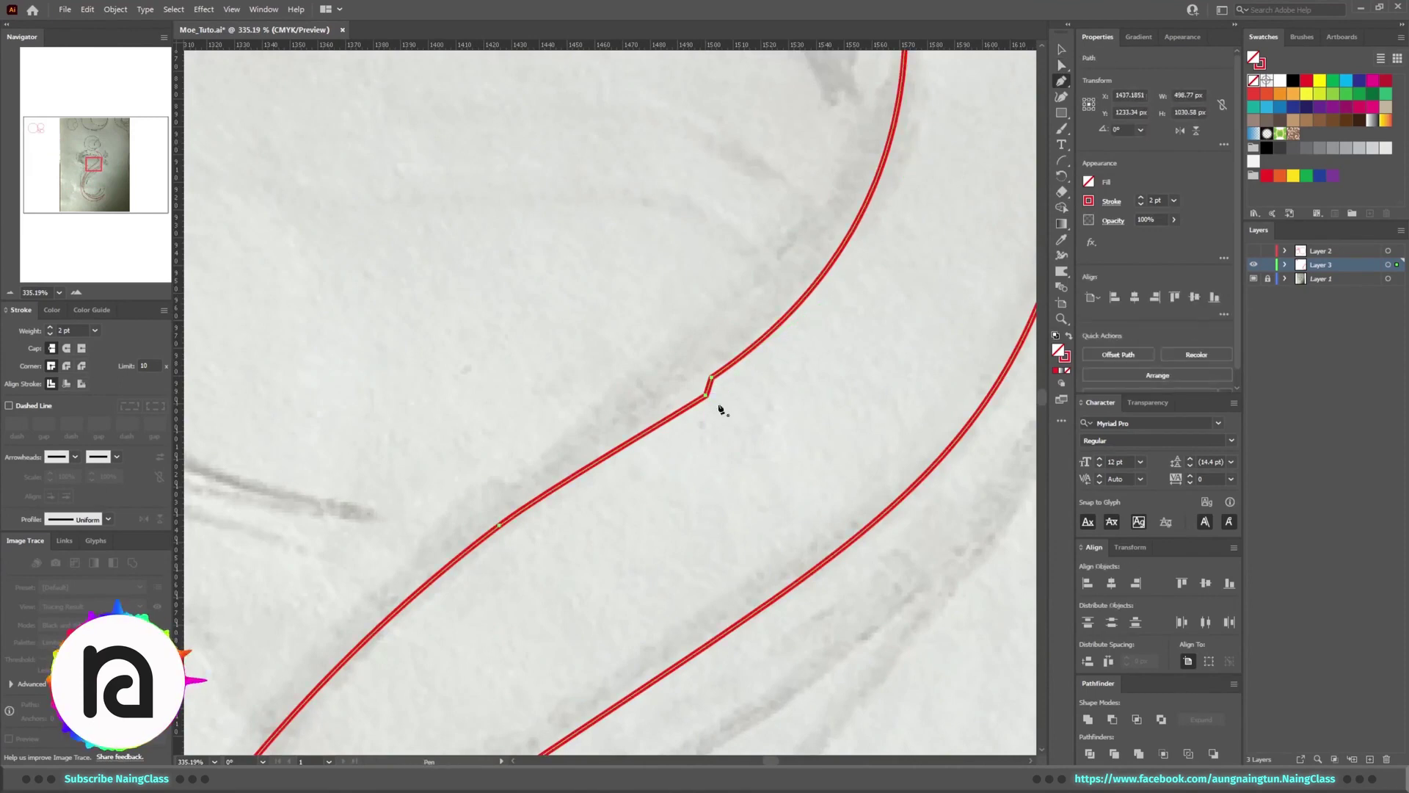
Delete the kinked segment and its spare anchor point at the joint, and bridge the gap with a curved Pen segment
{"action": "key", "text": "a"}
{"action": "left_click", "coordinate": [706, 397]}
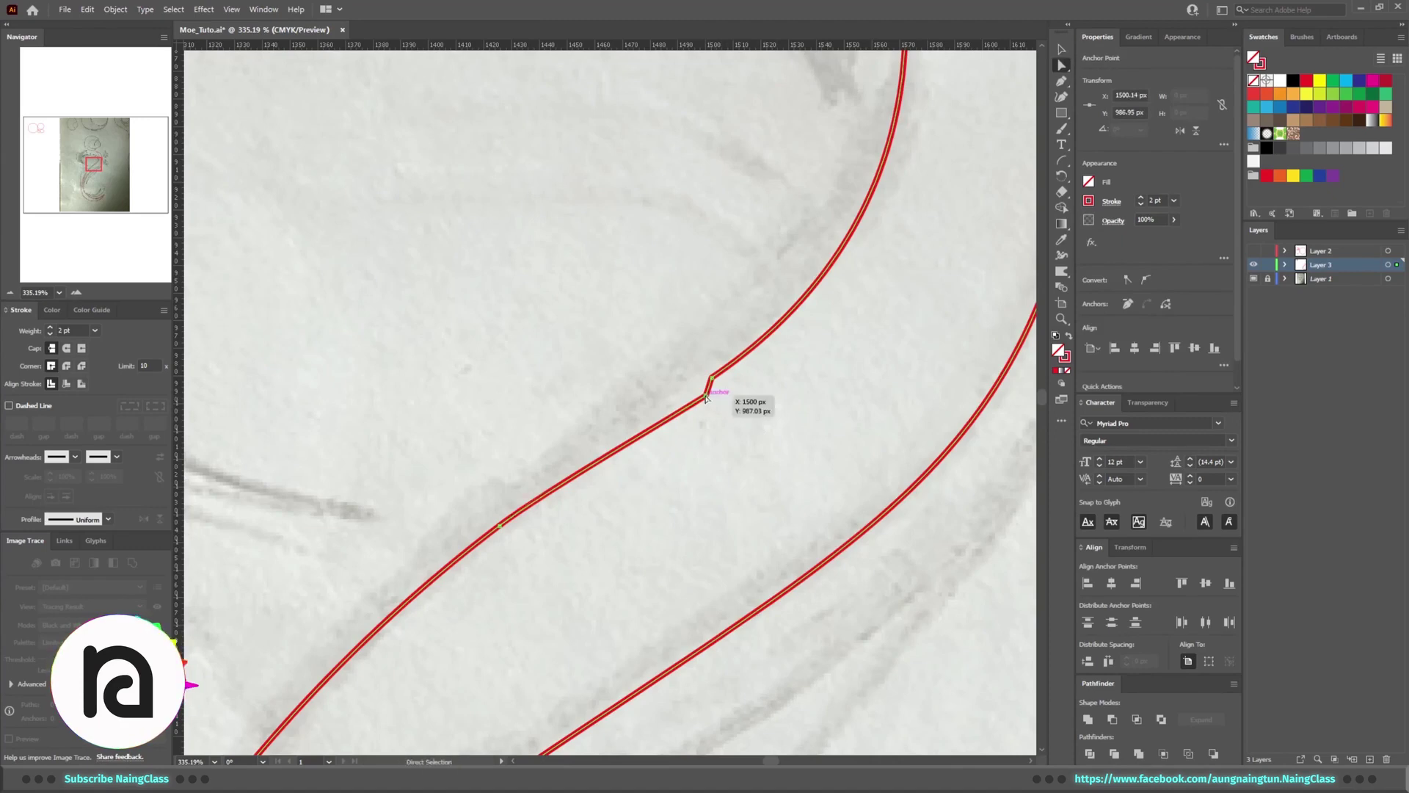
{"action": "key", "text": "Delete"}
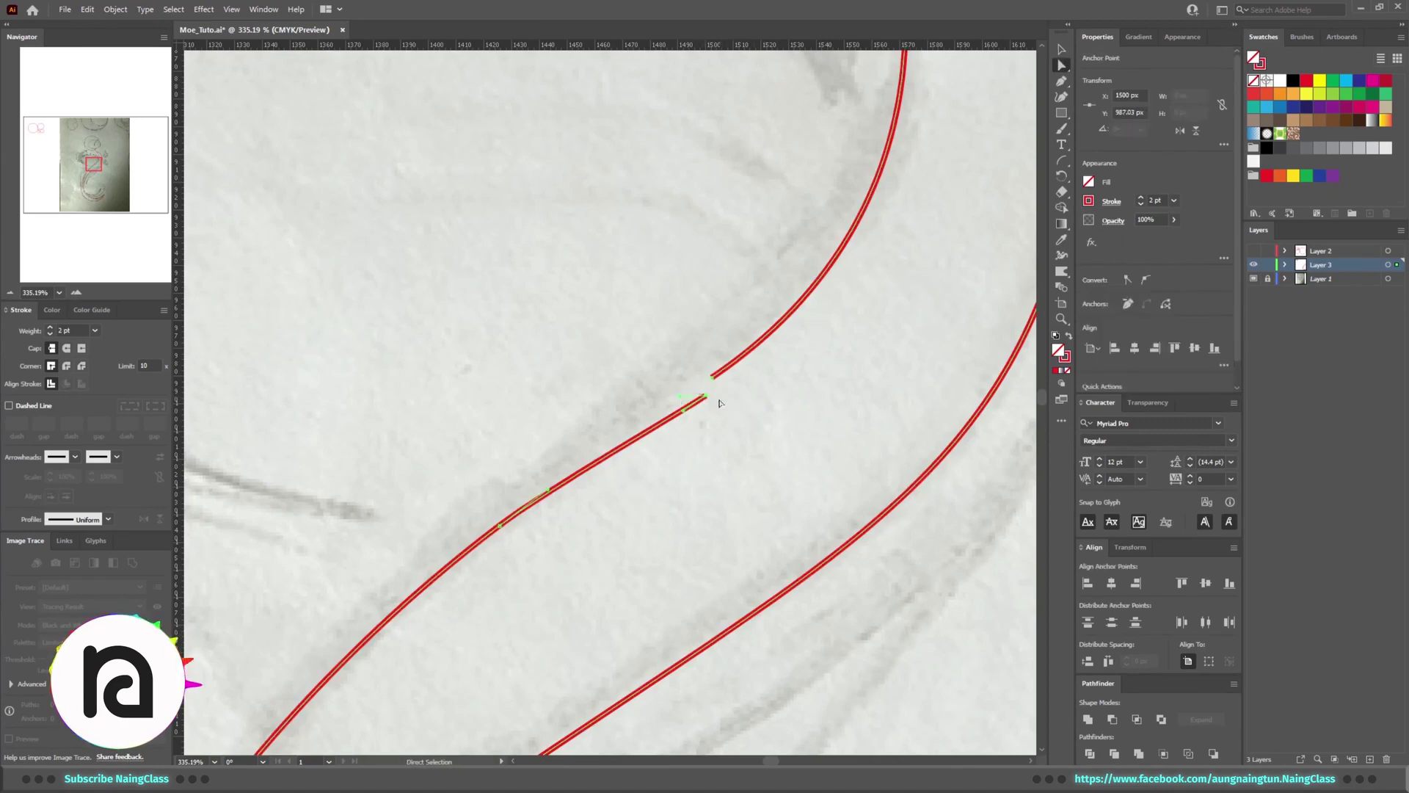
{"action": "key", "text": "Delete"}
{"action": "left_click", "coordinate": [501, 526]}
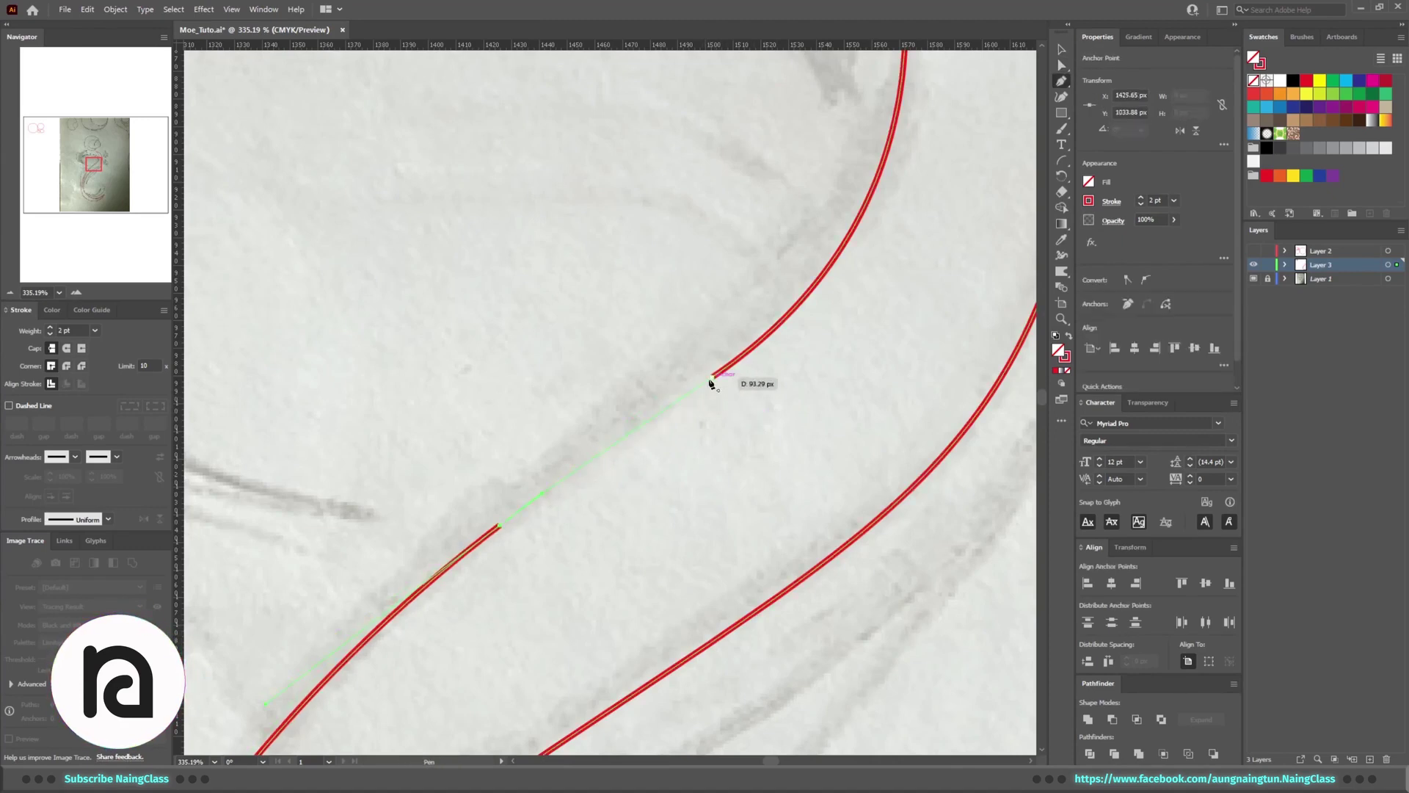
{"action": "left_click_drag", "start_coordinate": [711, 378], "coordinate": [770, 343]}
Try to smooth the joint between the stem's outer edge and the lower curve by reshaping its anchor point's direction handles
{"action": "scroll", "coordinate": [742, 466], "scroll_direction": "down", "scroll_amount": 5}
{"action": "scroll", "coordinate": [660, 440], "scroll_direction": "up", "scroll_amount": 3}
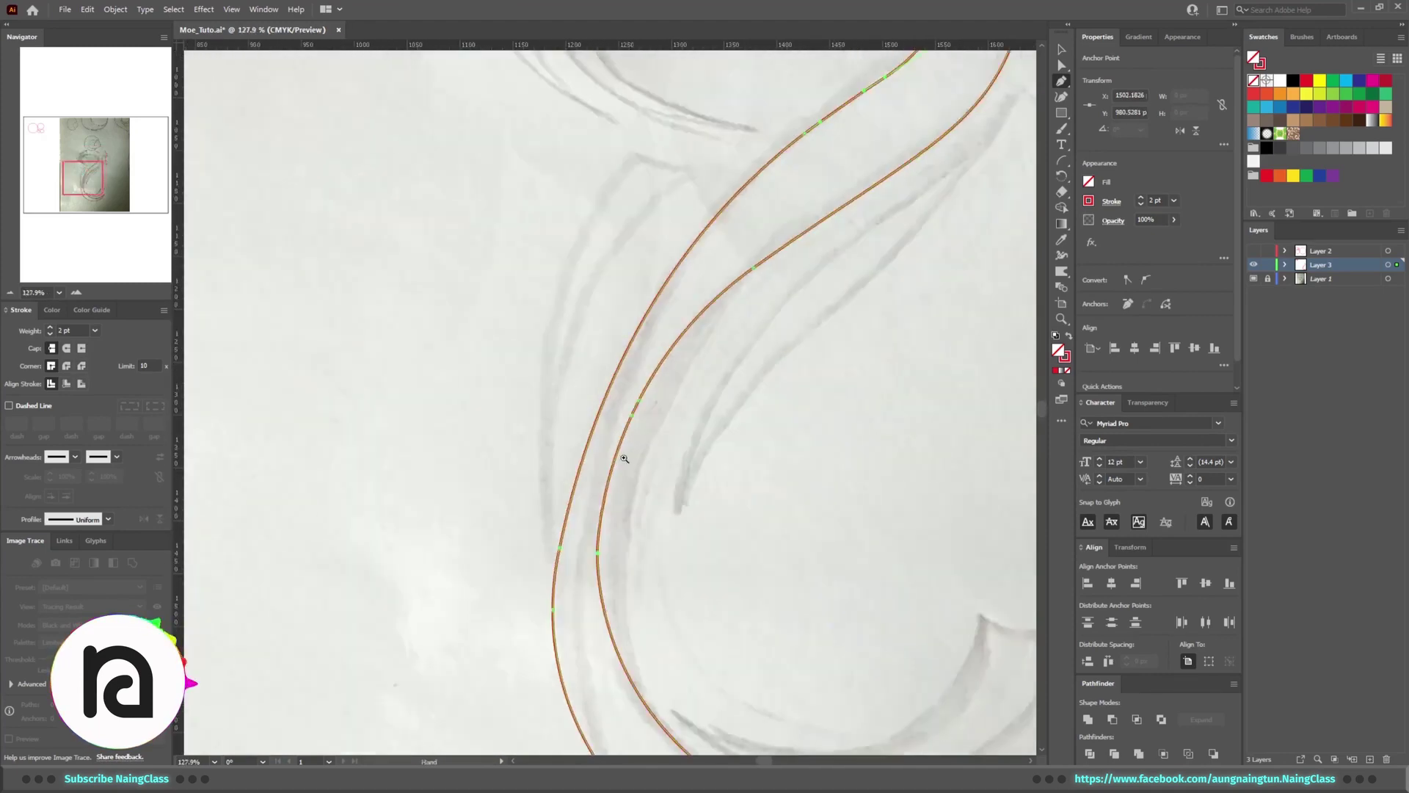
{"action": "key", "text": "a"}
{"action": "left_click", "coordinate": [549, 565]}
{"action": "left_click", "coordinate": [591, 302]}
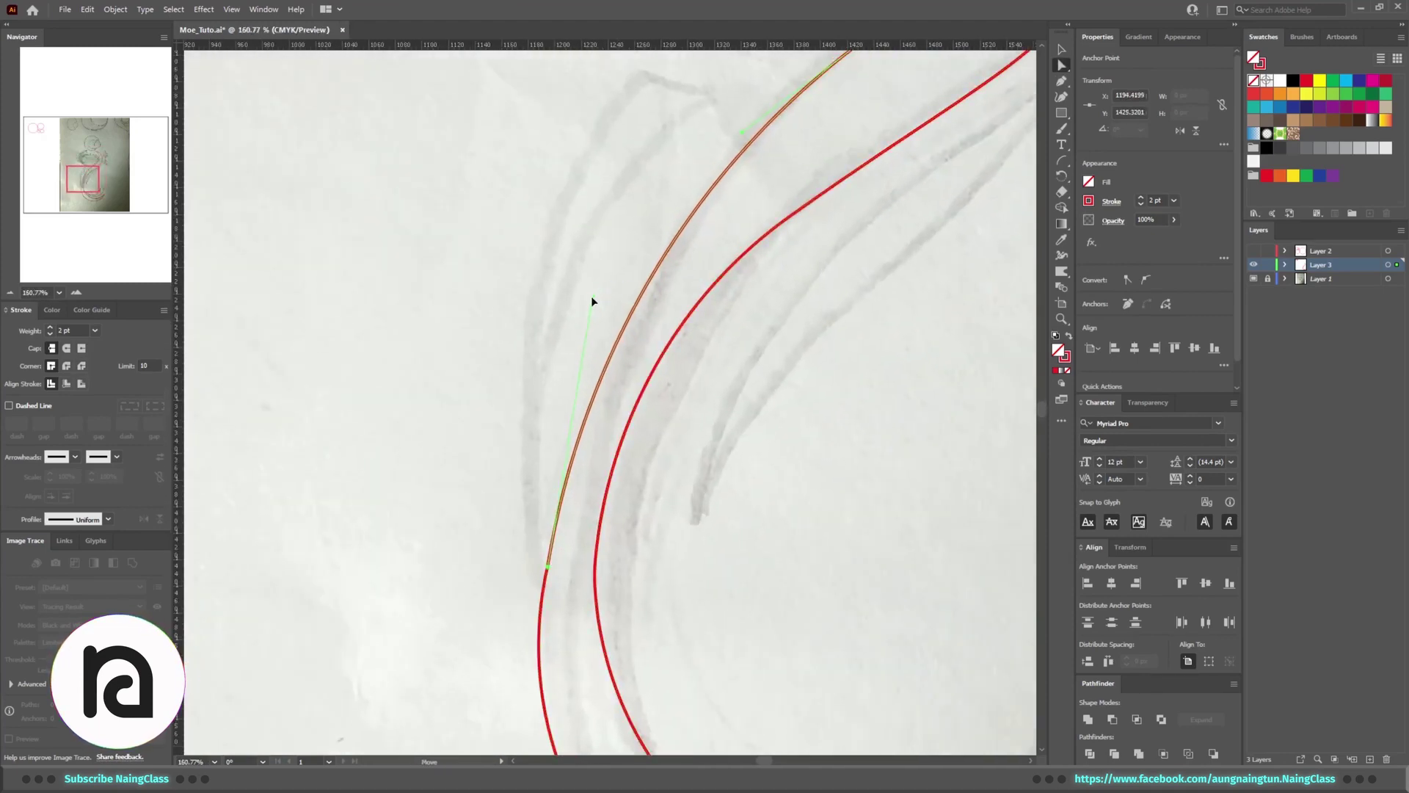
{"action": "scroll", "coordinate": [568, 572], "scroll_direction": "up", "scroll_amount": 3}
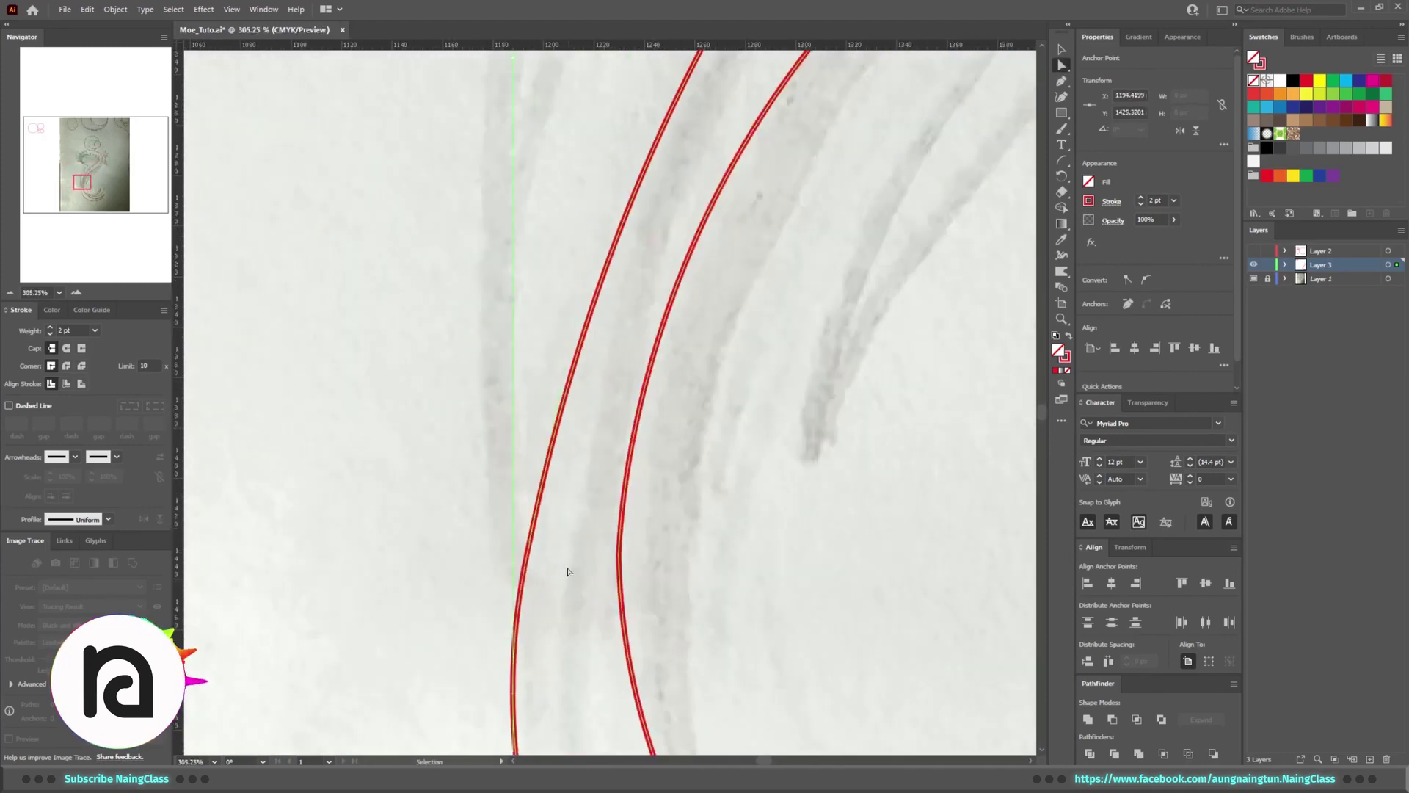
{"action": "left_click_drag", "start_coordinate": [531, 547], "coordinate": [515, 517]}
{"action": "left_click", "coordinate": [530, 543], "text": "alt"}
{"action": "scroll", "coordinate": [609, 518], "scroll_direction": "down", "scroll_amount": 3}
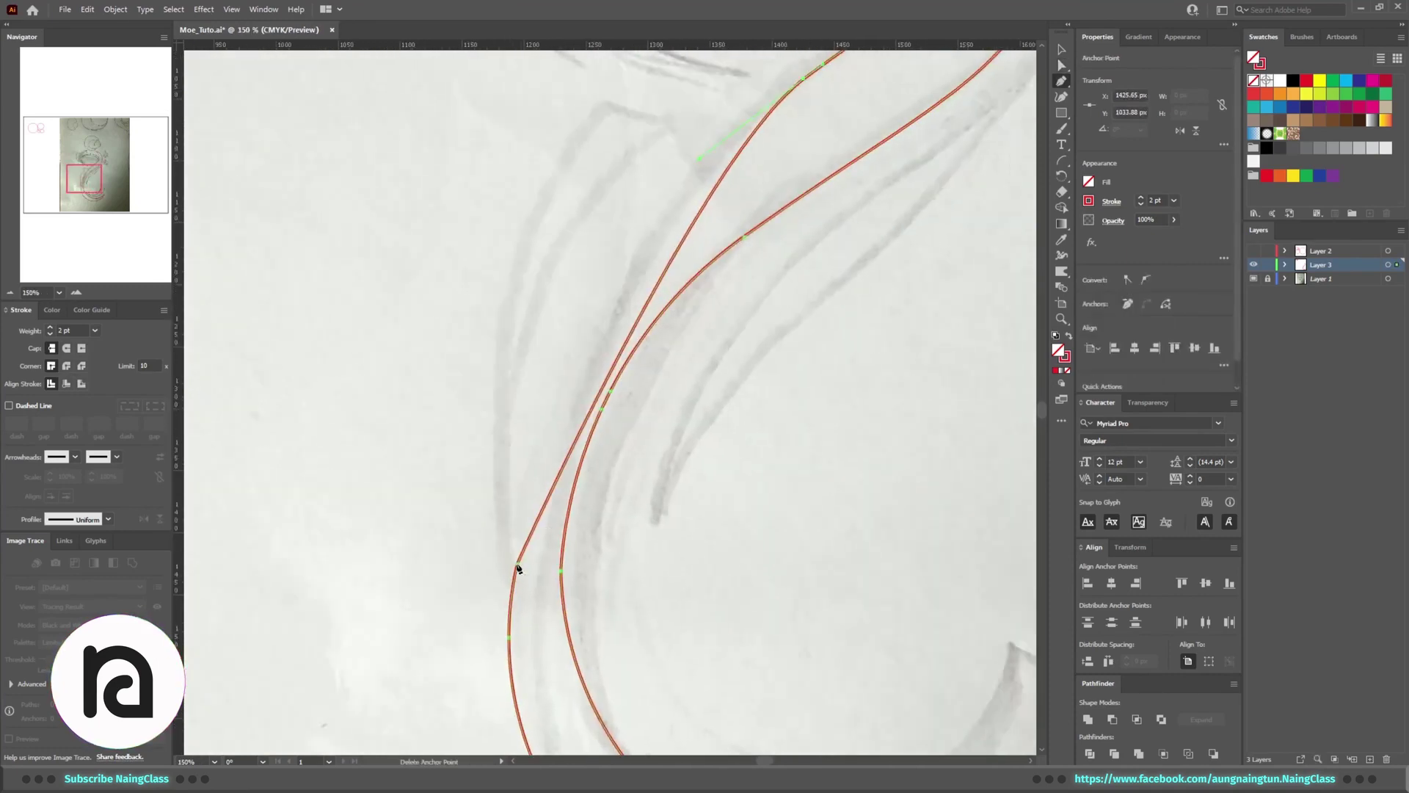
Shift the anchor point midway down the stem's outer edge about 10 px outward and 5 px up to follow a smooth curve
{"action": "scroll", "coordinate": [560, 345], "scroll_direction": "down", "scroll_amount": 5}
{"action": "scroll", "coordinate": [539, 373], "scroll_direction": "down", "scroll_amount": 1}
{"action": "scroll", "coordinate": [540, 373], "scroll_direction": "up", "scroll_amount": 4}
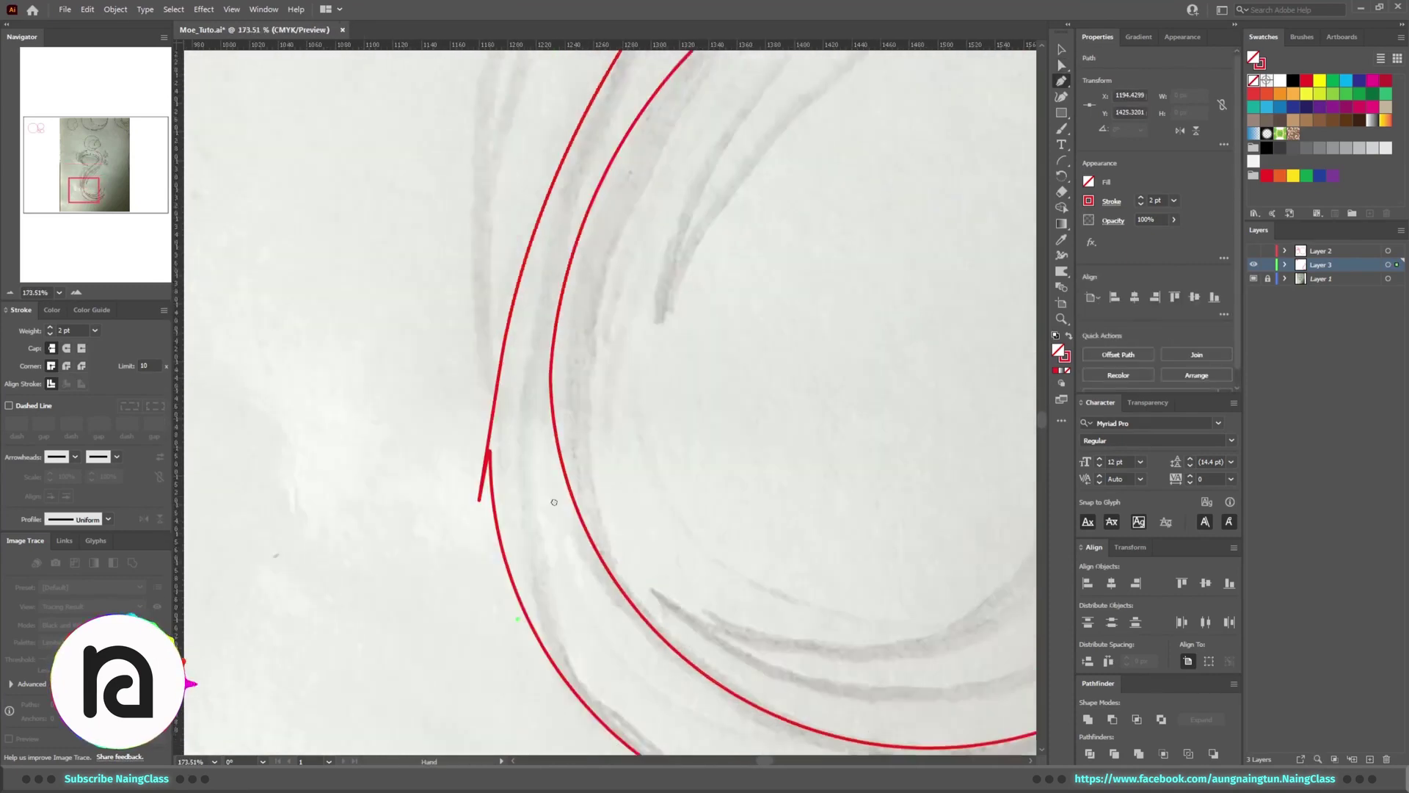
{"action": "scroll", "coordinate": [596, 323], "scroll_direction": "up", "scroll_amount": 3}
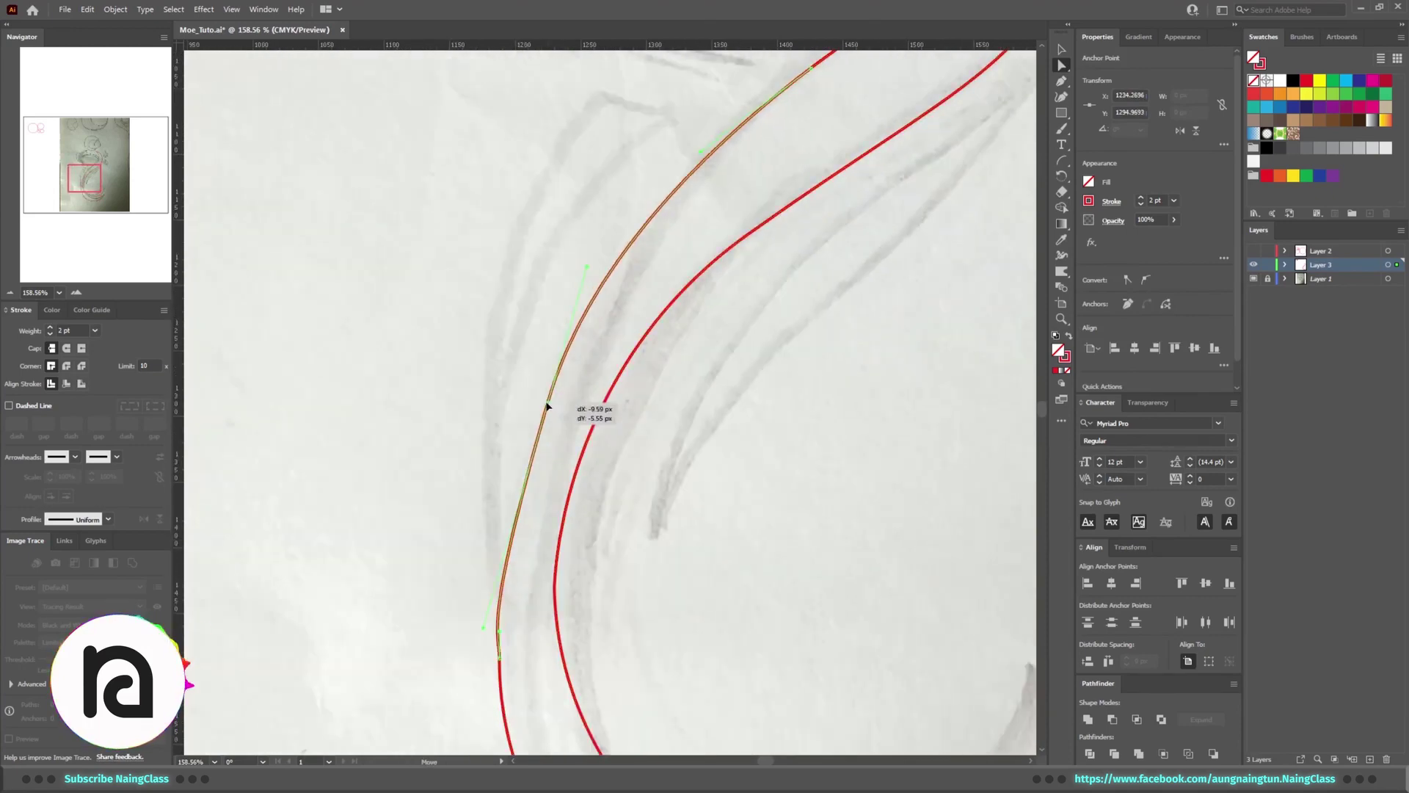
{"action": "scroll", "coordinate": [592, 620], "scroll_direction": "down", "scroll_amount": 3}
{"action": "scroll", "coordinate": [519, 425], "scroll_direction": "up", "scroll_amount": 2}
{"action": "scroll", "coordinate": [648, 320], "scroll_direction": "down", "scroll_amount": 1}
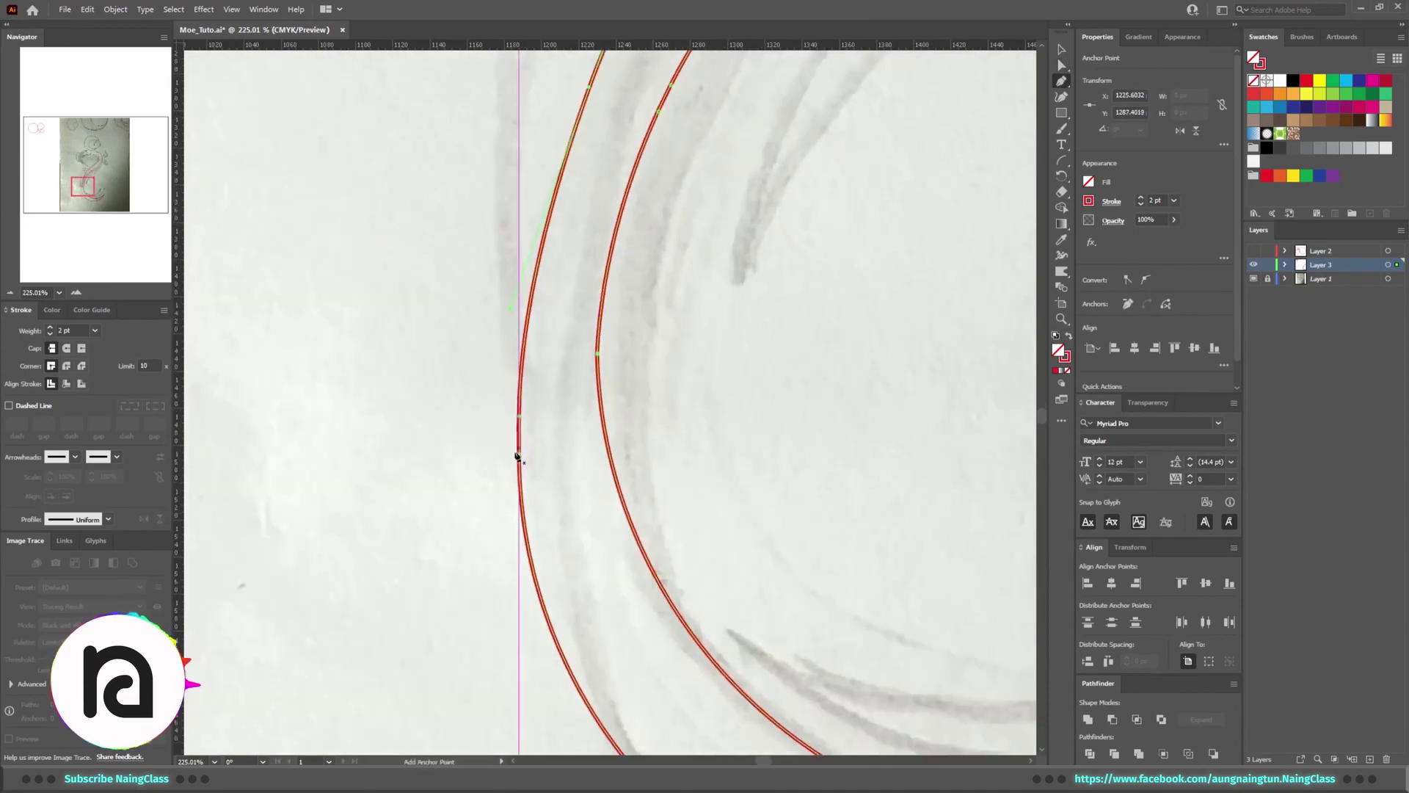
Add a smooth anchor point at the lower curve's outermost point and refine the stem curve's handles above it
{"action": "left_click_drag", "start_coordinate": [517, 456], "coordinate": [519, 547]}
{"action": "scroll", "coordinate": [509, 393], "scroll_direction": "down", "scroll_amount": 2}
{"action": "left_click_drag", "start_coordinate": [490, 348], "coordinate": [490, 211]}
{"action": "left_click_drag", "start_coordinate": [620, 330], "coordinate": [609, 462]}
{"action": "left_click", "coordinate": [519, 385], "text": "ctrl"}
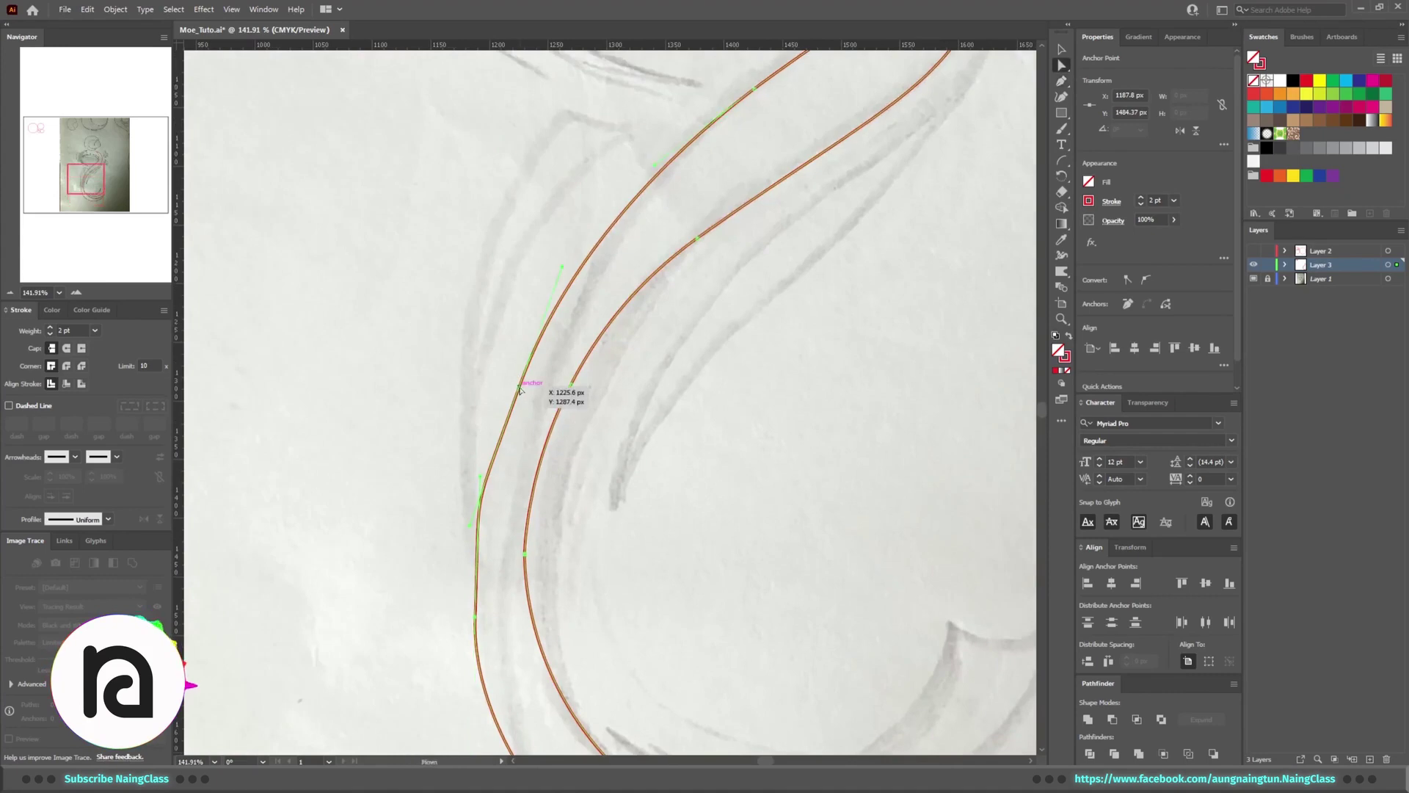
{"action": "left_click", "coordinate": [494, 462], "text": "ctrl"}
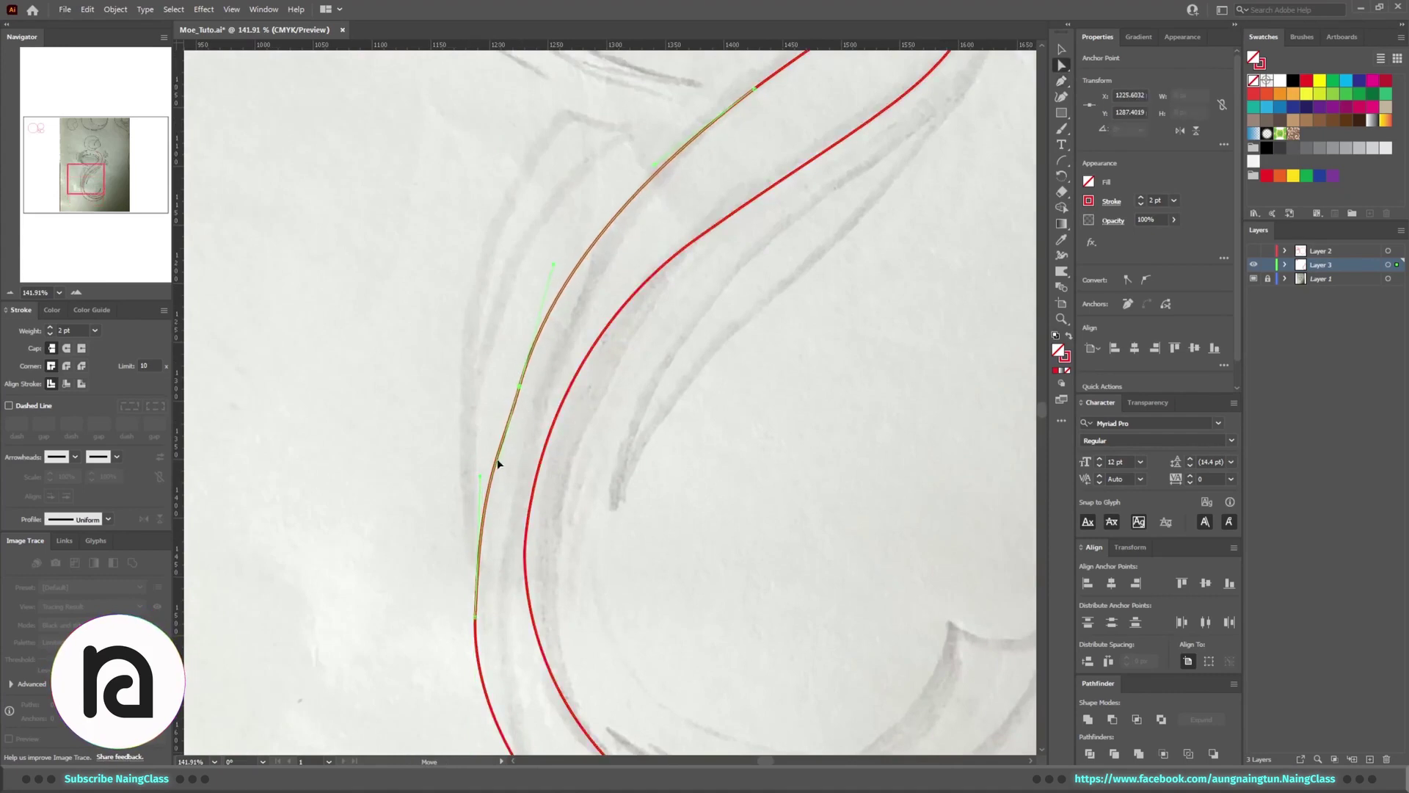
Adjust the vertical direction handles at the lower curve's outermost anchor point to even out its bend into the stem
{"action": "scroll", "coordinate": [521, 552], "scroll_direction": "up", "scroll_amount": 2}
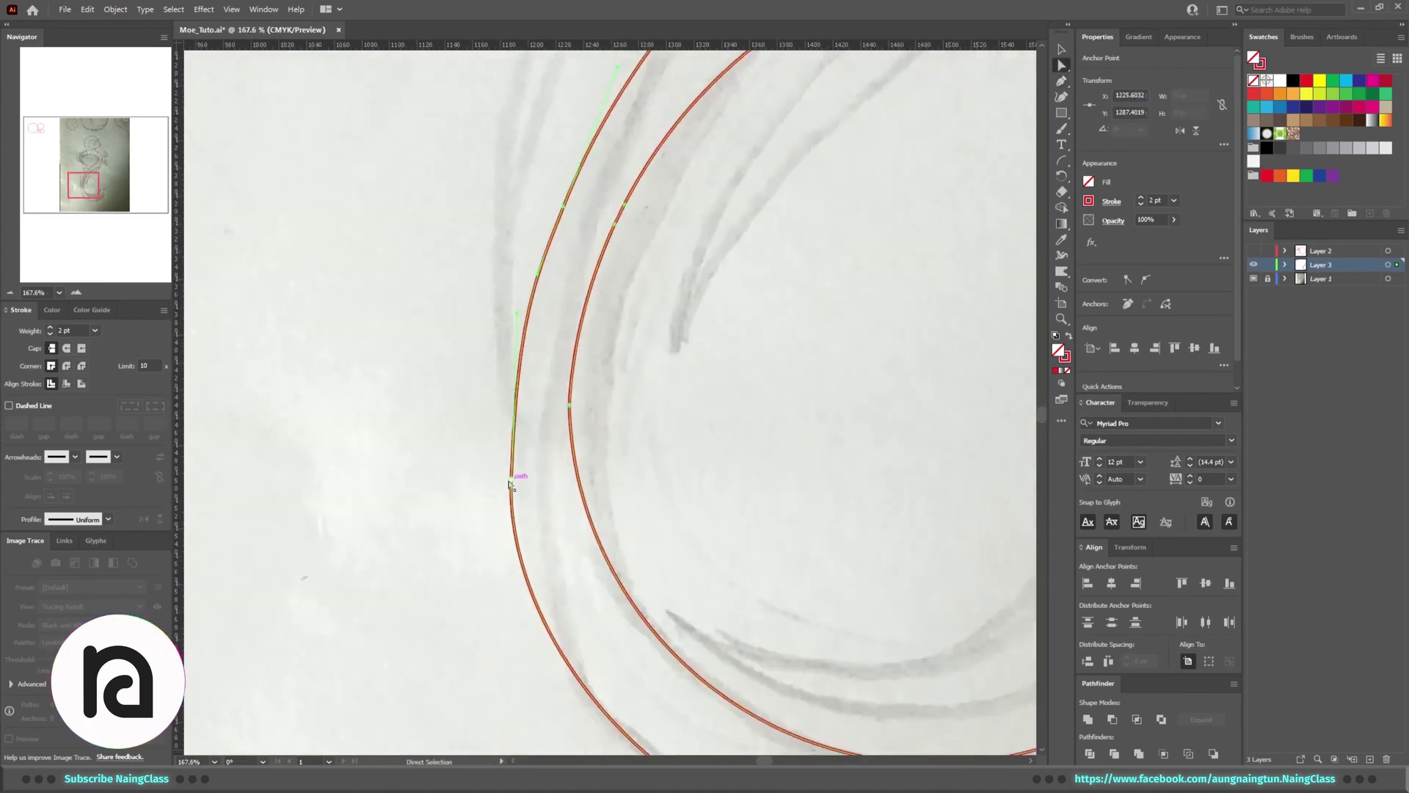
{"action": "left_click_drag", "start_coordinate": [516, 316], "coordinate": [510, 344]}
{"action": "scroll", "coordinate": [510, 345], "scroll_direction": "down", "scroll_amount": 3}
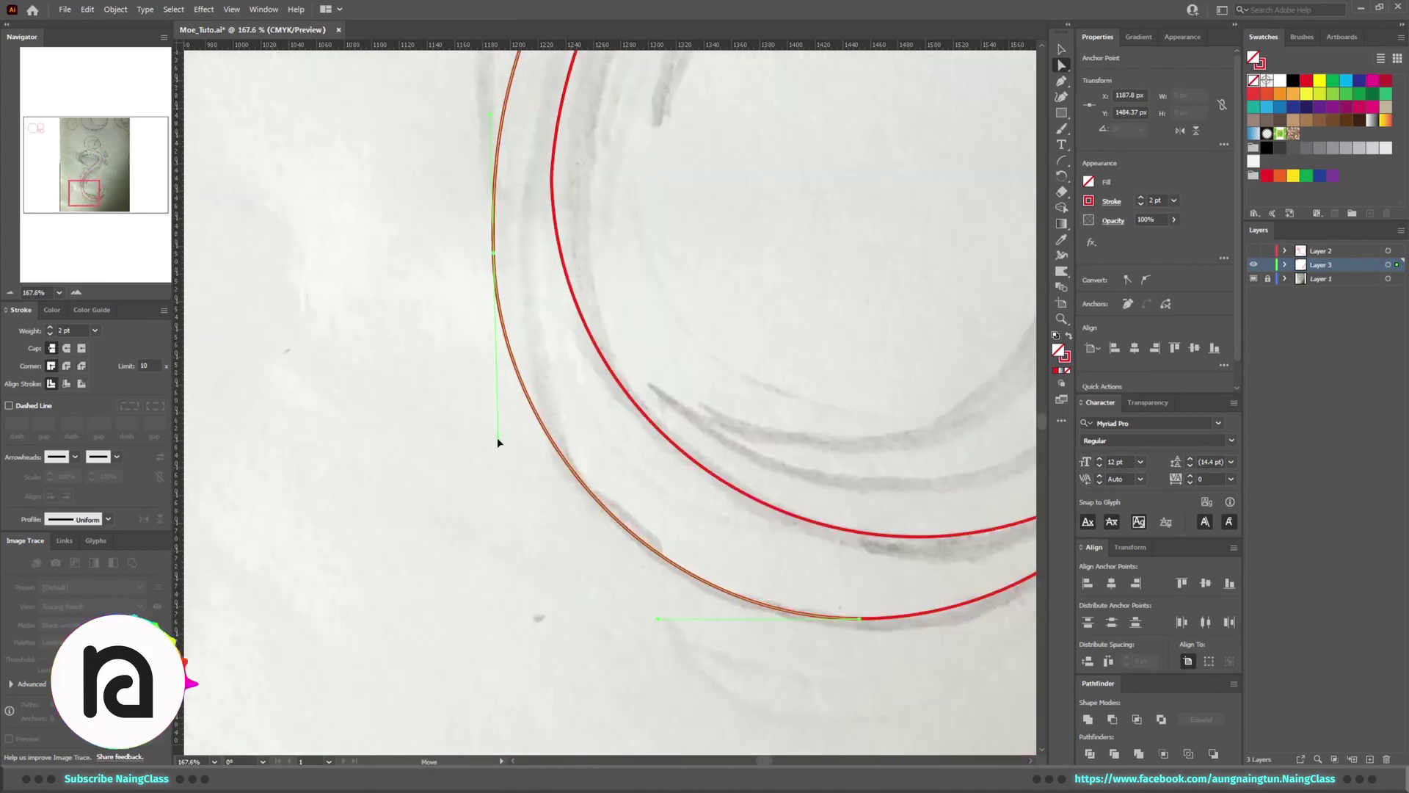
{"action": "left_click_drag", "start_coordinate": [497, 440], "coordinate": [622, 375]}
{"action": "scroll", "coordinate": [621, 375], "scroll_direction": "up", "scroll_amount": 2}
{"action": "left_click", "coordinate": [412, 568]}
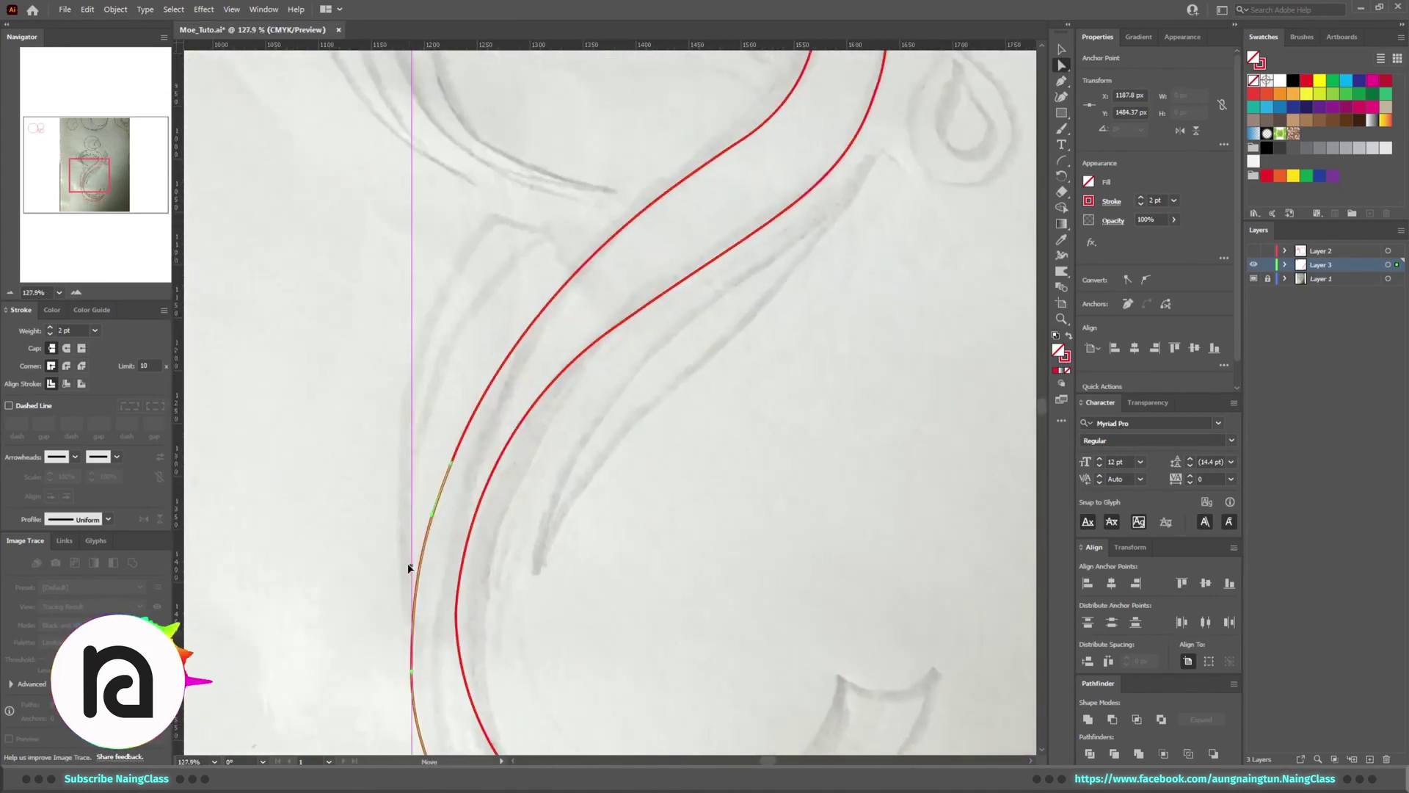
Reshape the stem's inner diagonal edge below the upper curve by adjusting the direction handle of its lower anchor point
{"action": "left_click", "coordinate": [616, 509]}
{"action": "scroll", "coordinate": [616, 507], "scroll_direction": "down", "scroll_amount": 2}
{"action": "mouse_move", "coordinate": [528, 554]}
{"action": "left_mouse_down"}
{"action": "mouse_move", "coordinate": [551, 318]}
{"action": "mouse_move", "coordinate": [698, 494]}
{"action": "left_mouse_up"}
{"action": "scroll", "coordinate": [472, 569], "scroll_direction": "down", "scroll_amount": 5}
{"action": "scroll", "coordinate": [769, 425], "scroll_direction": "up", "scroll_amount": 5}
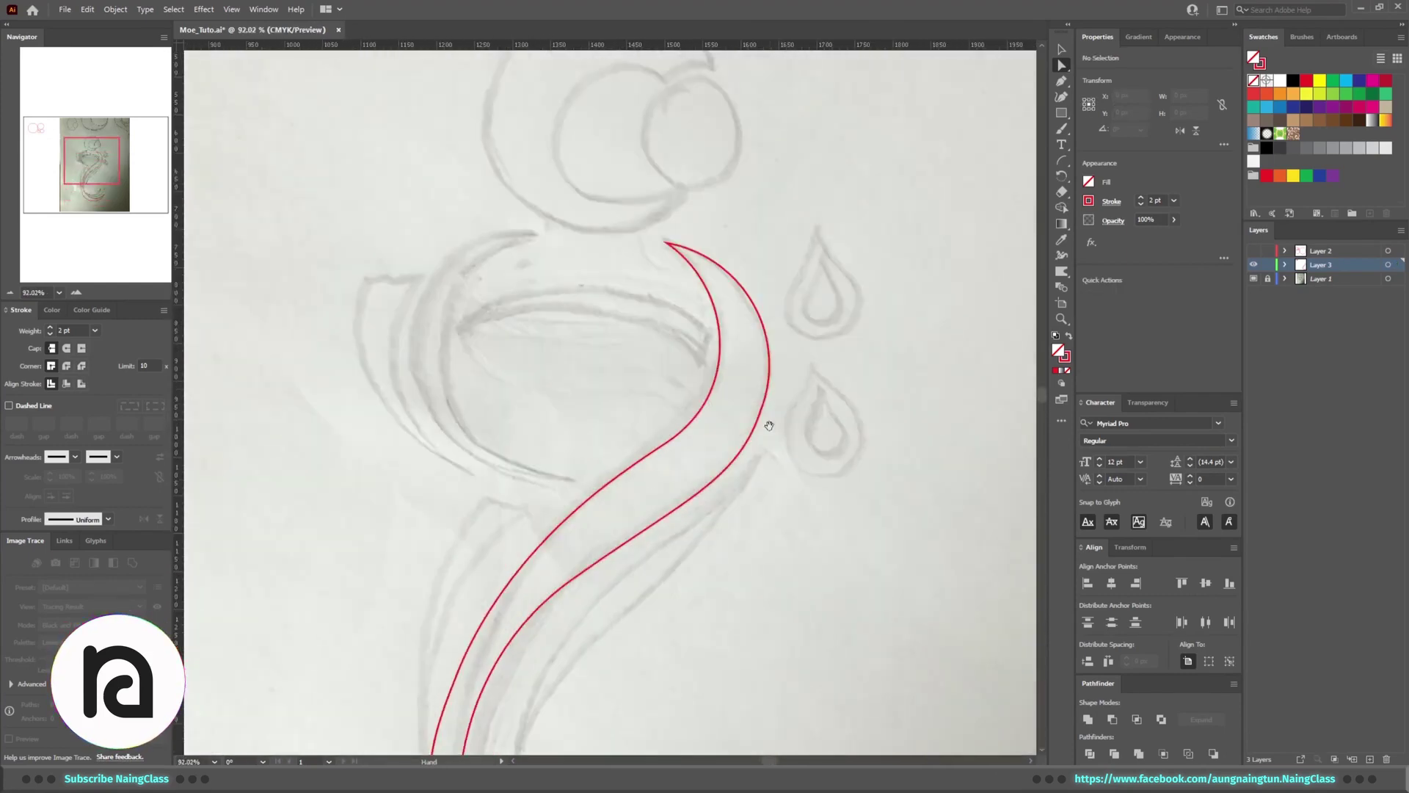
{"action": "scroll", "coordinate": [769, 425], "scroll_direction": "up", "scroll_amount": 4}
{"action": "left_click", "coordinate": [645, 386]}
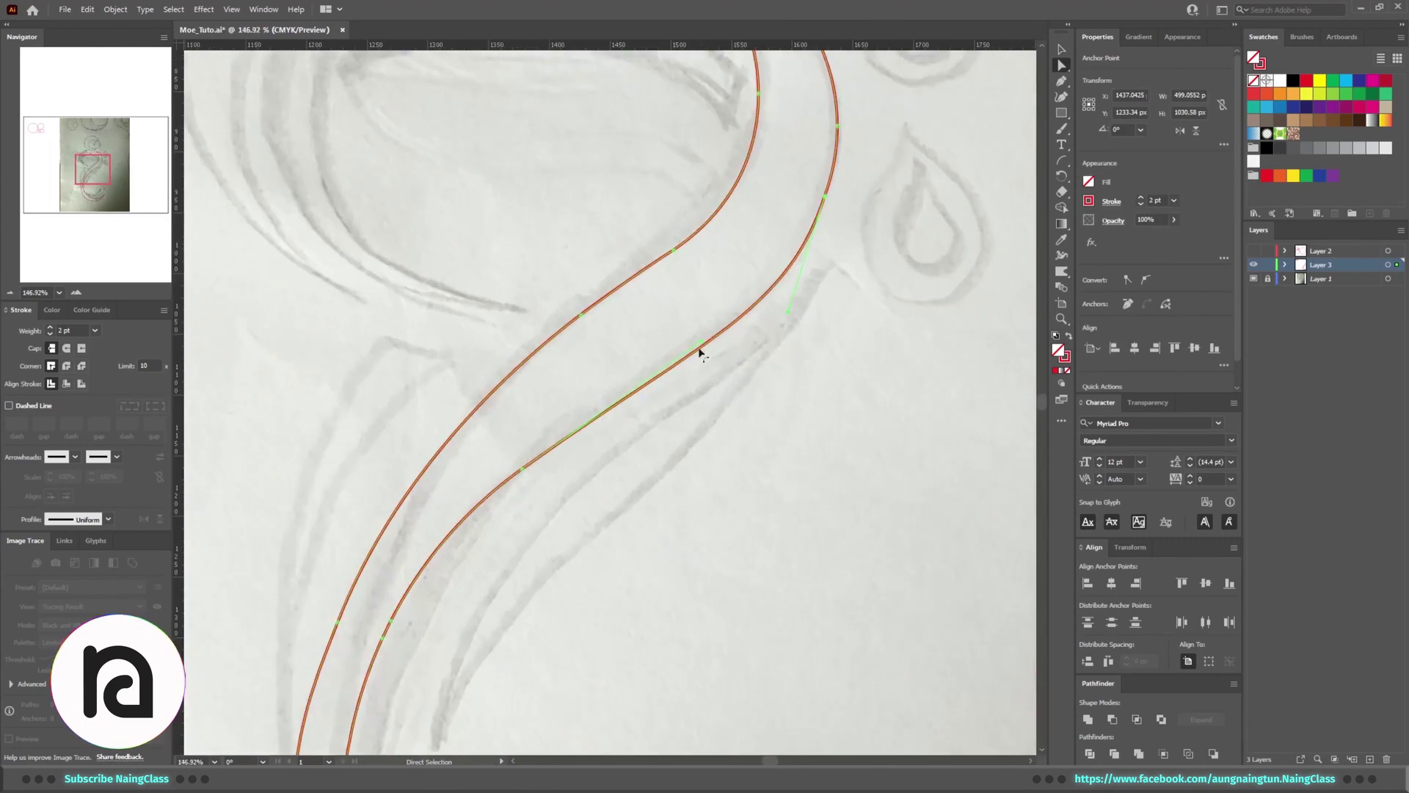
{"action": "left_click_drag", "start_coordinate": [699, 350], "coordinate": [693, 328]}
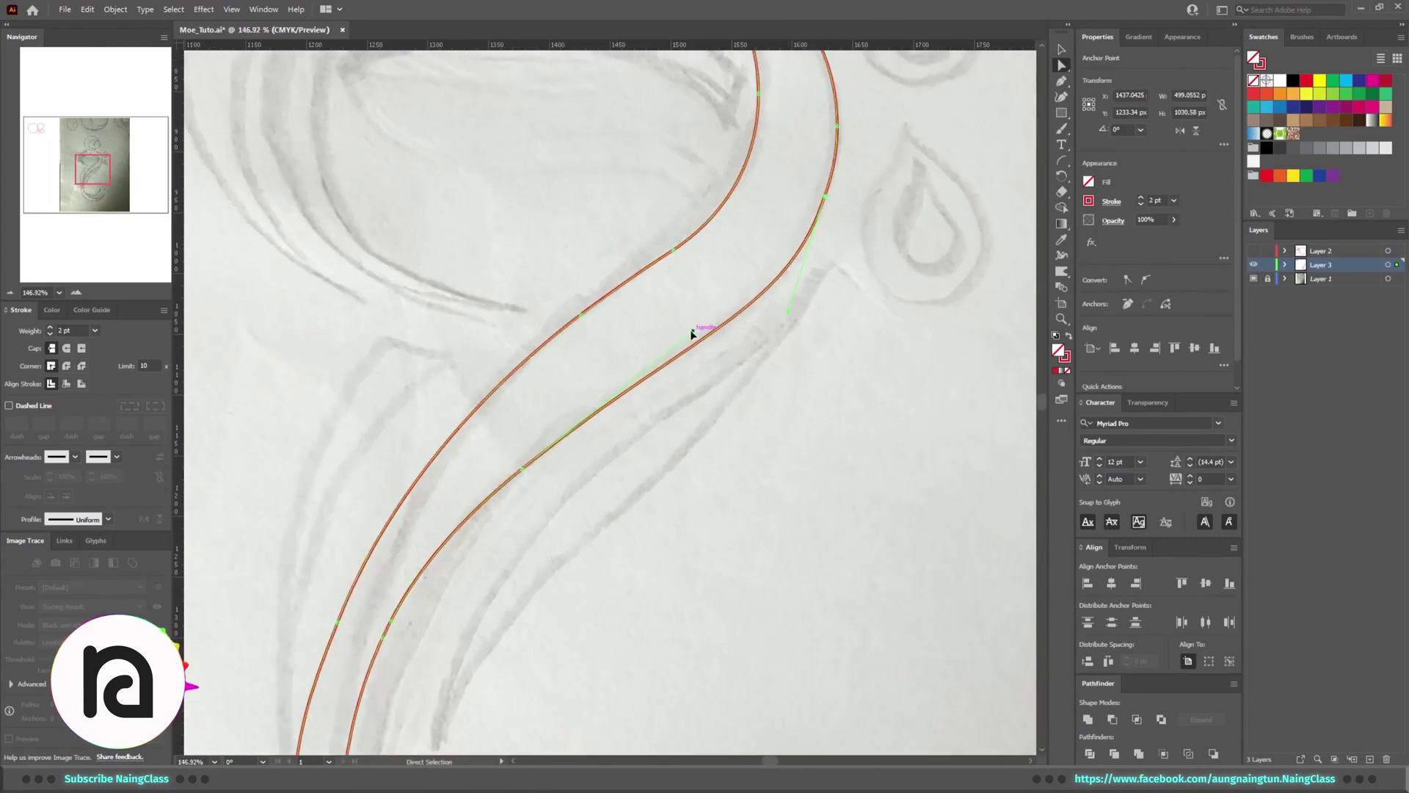
{"action": "left_click", "coordinate": [653, 345]}
{"action": "scroll", "coordinate": [660, 447], "scroll_direction": "down", "scroll_amount": 2}
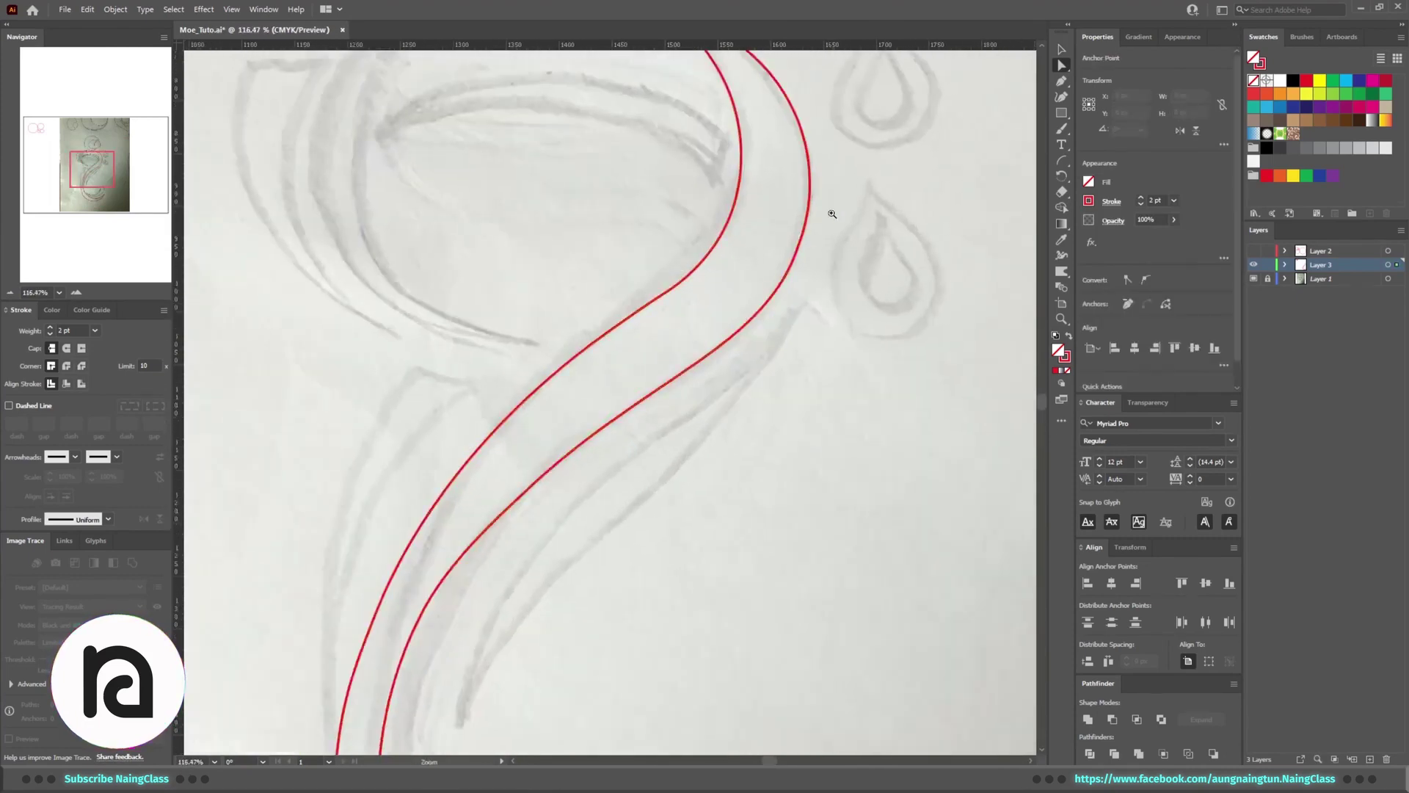
Expand Layer 3 and lock the S-shaped outline's path in it
{"action": "scroll", "coordinate": [756, 362], "scroll_direction": "down", "scroll_amount": 2}
{"action": "scroll", "coordinate": [751, 369], "scroll_direction": "down", "scroll_amount": 8}
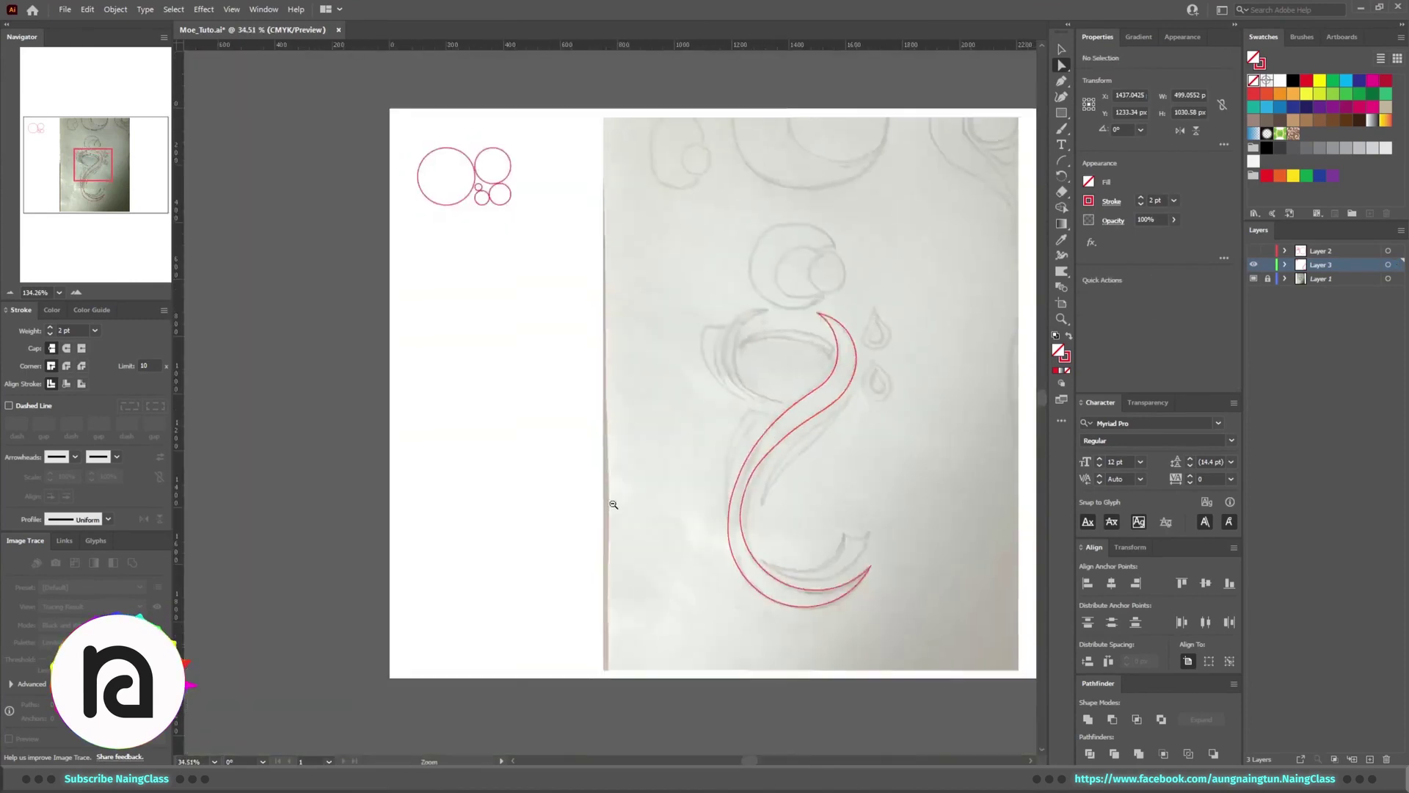
{"action": "scroll", "coordinate": [614, 504], "scroll_direction": "up", "scroll_amount": 2}
{"action": "scroll", "coordinate": [890, 374], "scroll_direction": "right", "scroll_amount": 2}
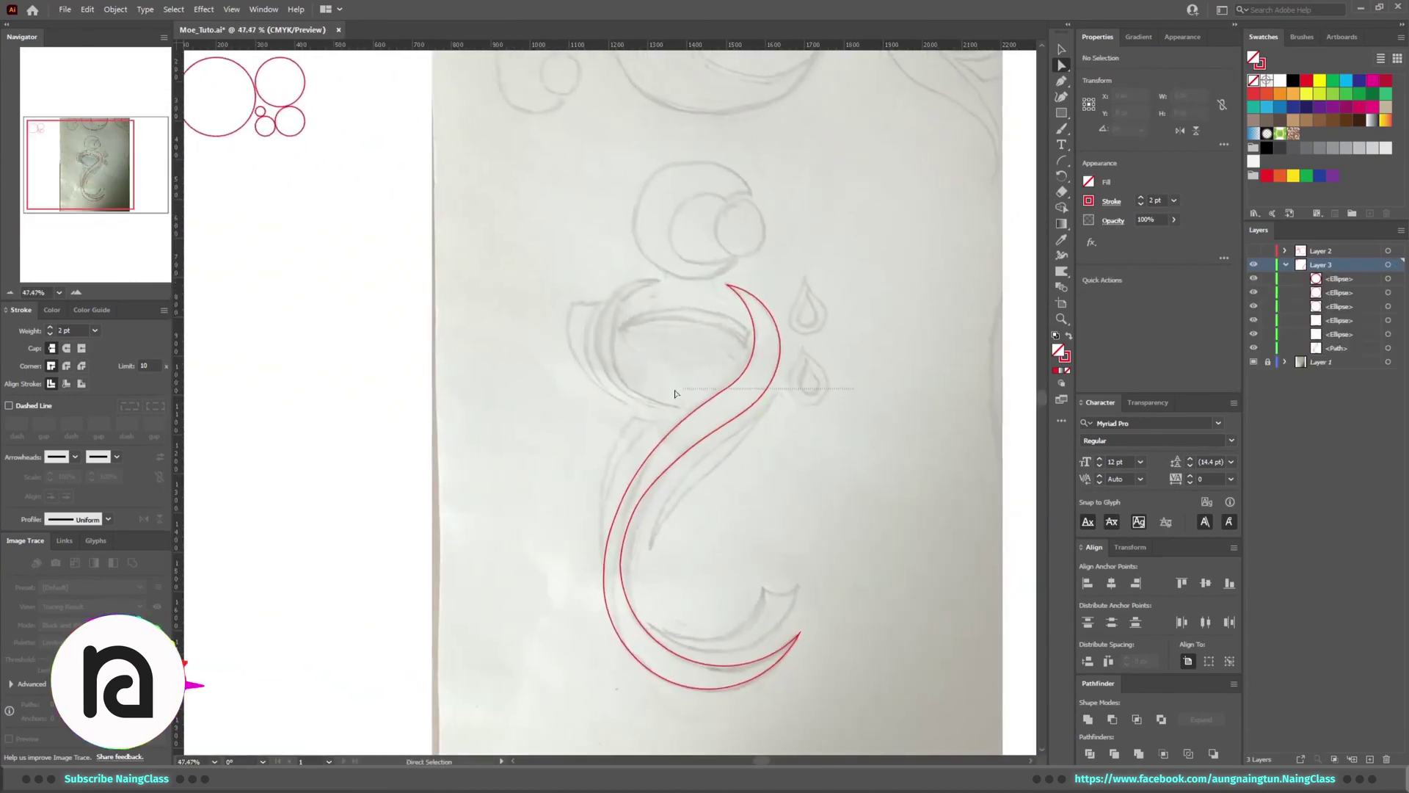
{"action": "scroll", "coordinate": [675, 394], "scroll_direction": "up", "scroll_amount": 2}
{"action": "scroll", "coordinate": [660, 367], "scroll_direction": "down", "scroll_amount": 2}
Transfer the two largest circles from Layer 2 to Layer 3 and place them below the small circle set on the artboard
{"action": "left_click_drag", "start_coordinate": [646, 283], "coordinate": [646, 325]}
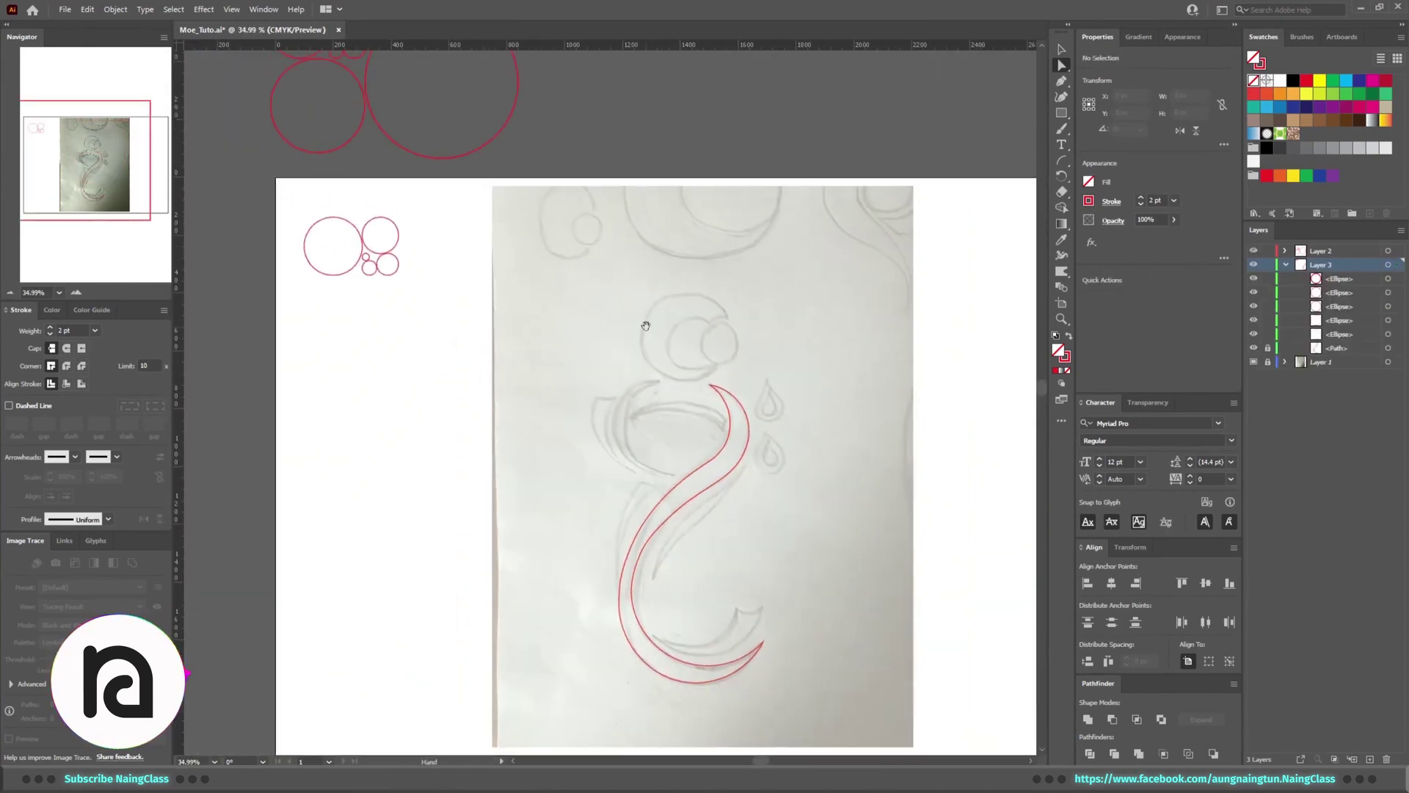
{"action": "scroll", "coordinate": [496, 258], "scroll_direction": "up", "scroll_amount": 1}
{"action": "left_click_drag", "start_coordinate": [390, 147], "coordinate": [402, 206]}
{"action": "left_click", "coordinate": [406, 223]}
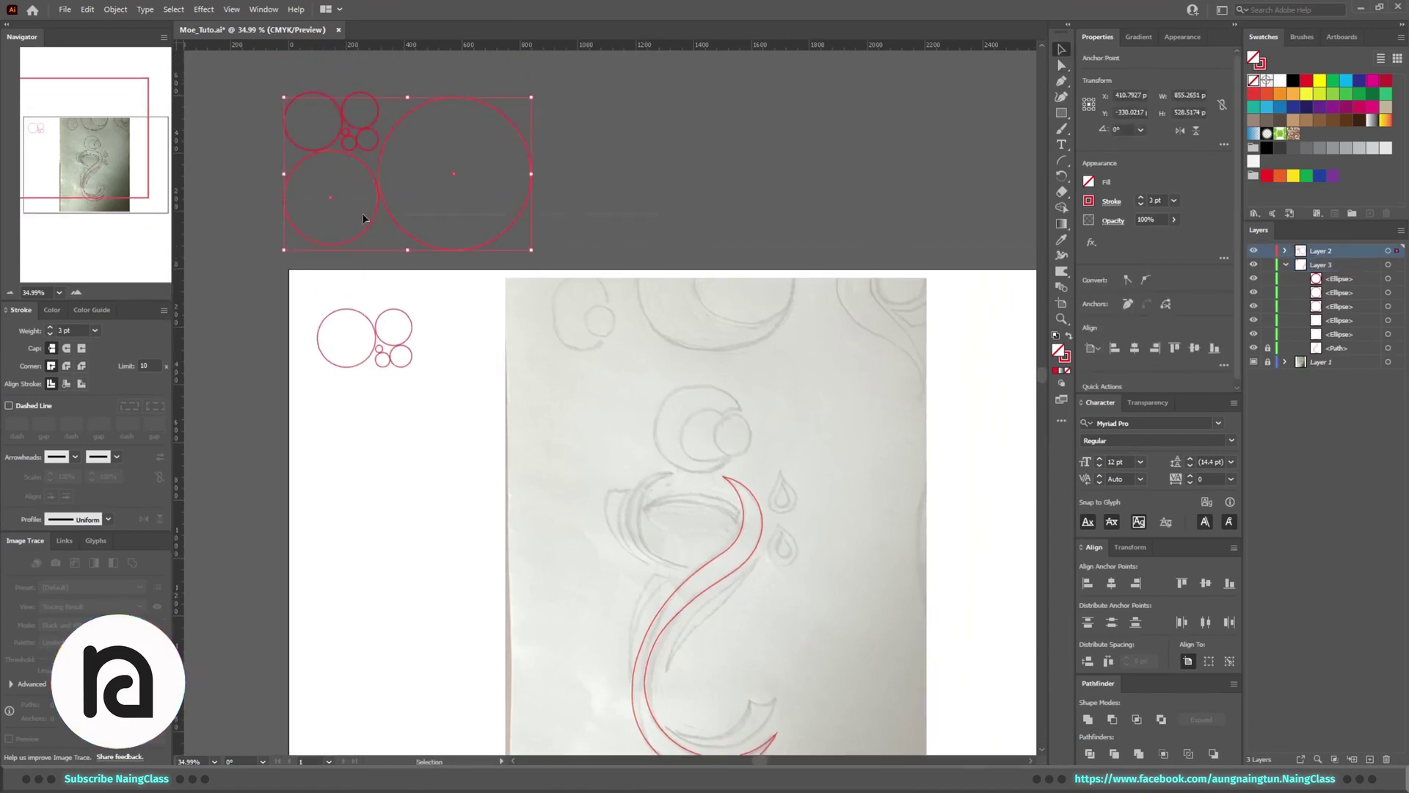
{"action": "left_click_drag", "start_coordinate": [1397, 250], "coordinate": [1396, 265]}
{"action": "left_click_drag", "start_coordinate": [490, 246], "coordinate": [513, 449]}
{"action": "scroll", "coordinate": [477, 506], "scroll_direction": "up", "scroll_amount": 3}
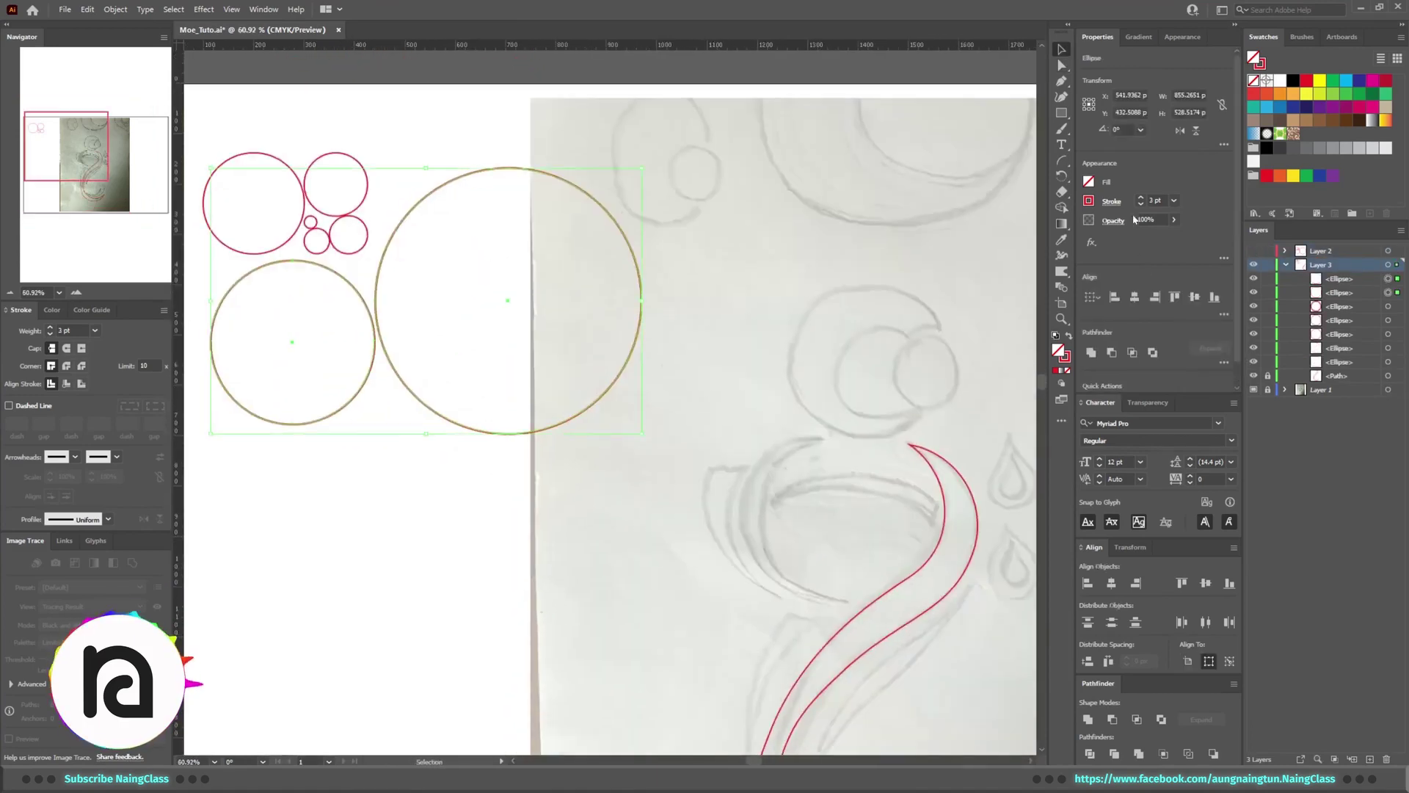
Set the two larger circles' stroke to 2 pt and space the largest circle away from the others
{"action": "left_click", "coordinate": [688, 234]}
{"action": "mouse_move", "coordinate": [619, 355]}
{"action": "left_mouse_down"}
{"action": "mouse_move", "coordinate": [487, 245]}
{"action": "mouse_move", "coordinate": [828, 556]}
{"action": "left_mouse_up"}
{"action": "left_click_drag", "start_coordinate": [843, 507], "coordinate": [502, 255]}
{"action": "scroll", "coordinate": [514, 330], "scroll_direction": "left", "scroll_amount": 4}
{"action": "scroll", "coordinate": [514, 330], "scroll_direction": "up", "scroll_amount": 2}
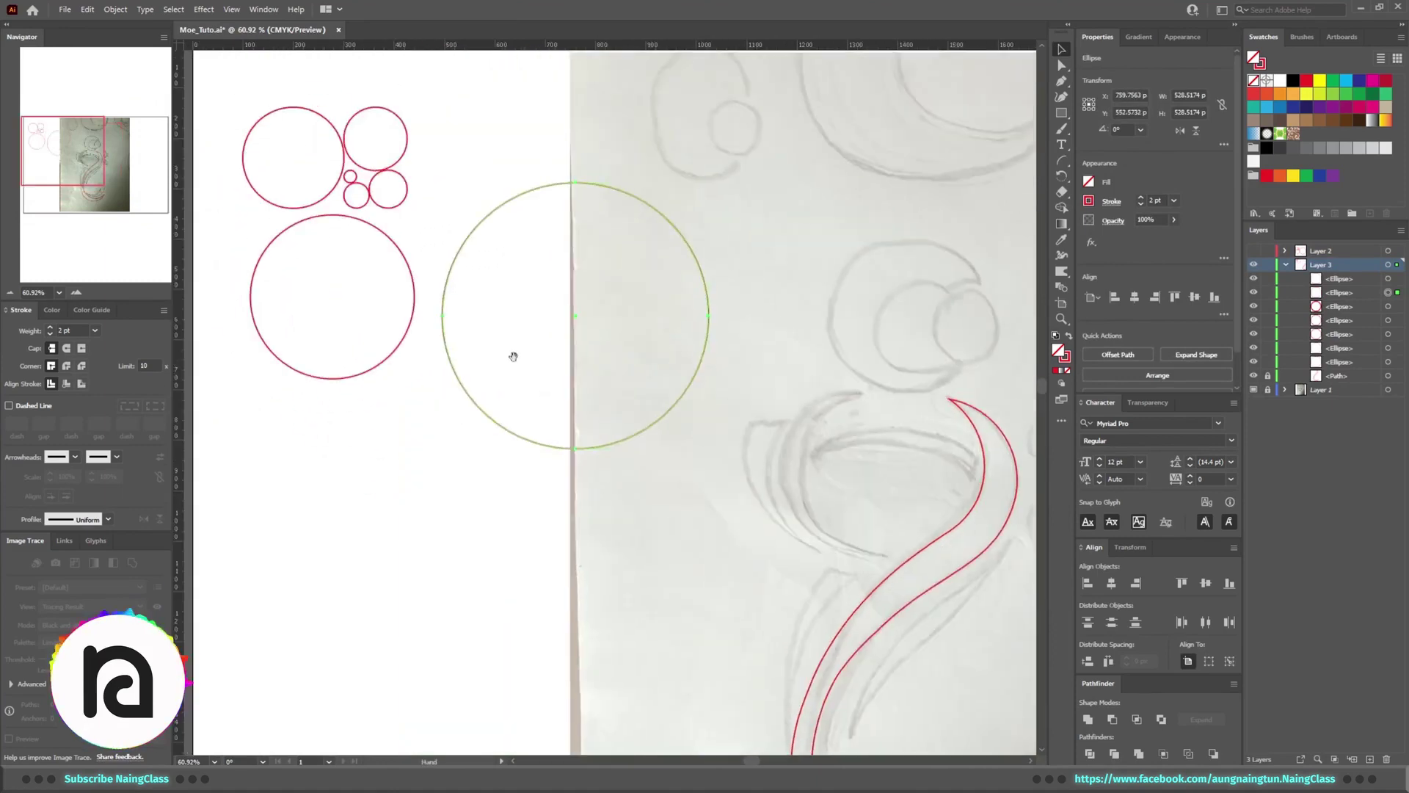
{"action": "left_click_drag", "start_coordinate": [429, 388], "coordinate": [436, 272]}
Place a copy of the 325.6 px circle over the sketched bowl's crescent and duplicate it slightly toward the S-shaped outline
{"action": "left_click_drag", "start_coordinate": [393, 355], "coordinate": [921, 535]}
{"action": "scroll", "coordinate": [880, 514], "scroll_direction": "up", "scroll_amount": 3}
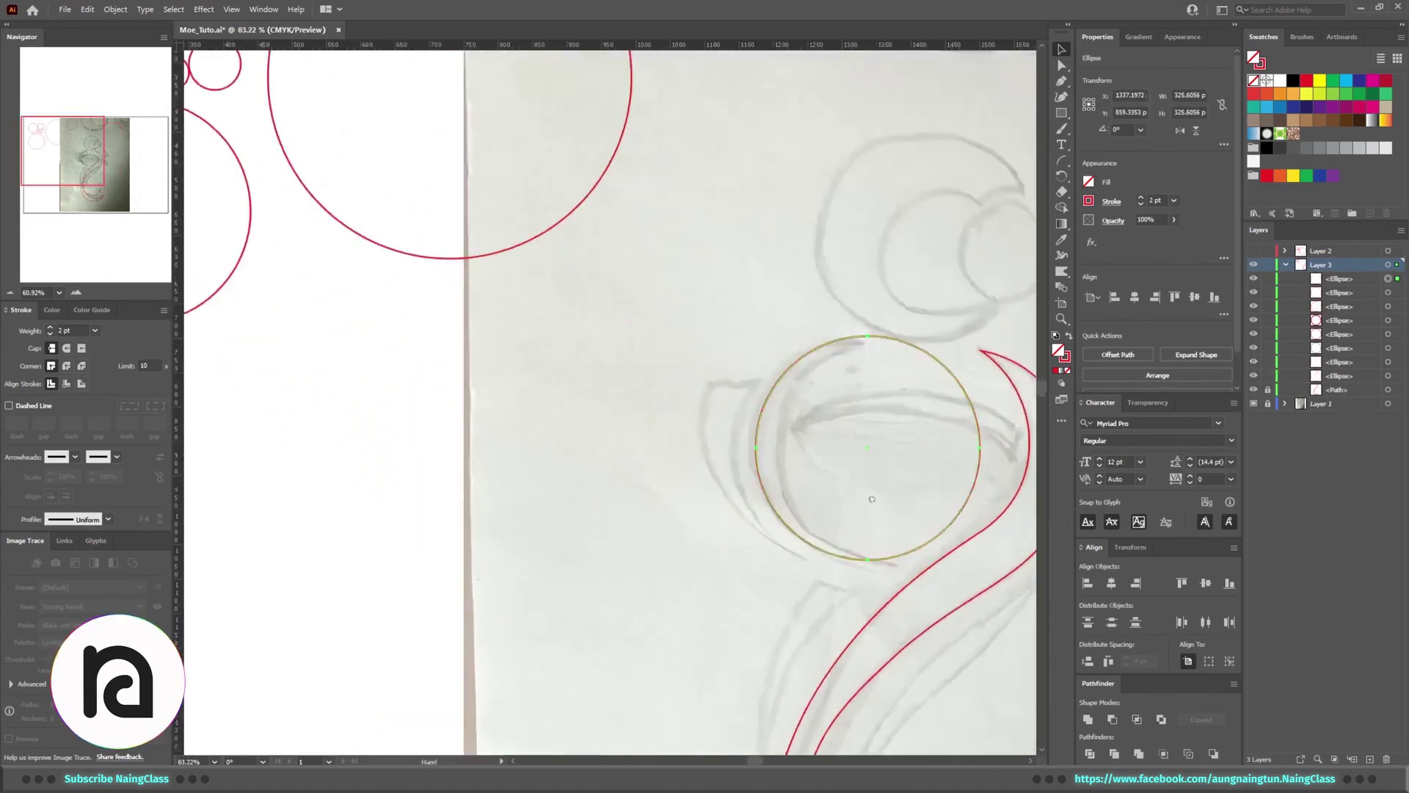
{"action": "left_click_drag", "start_coordinate": [615, 469], "coordinate": [606, 467]}
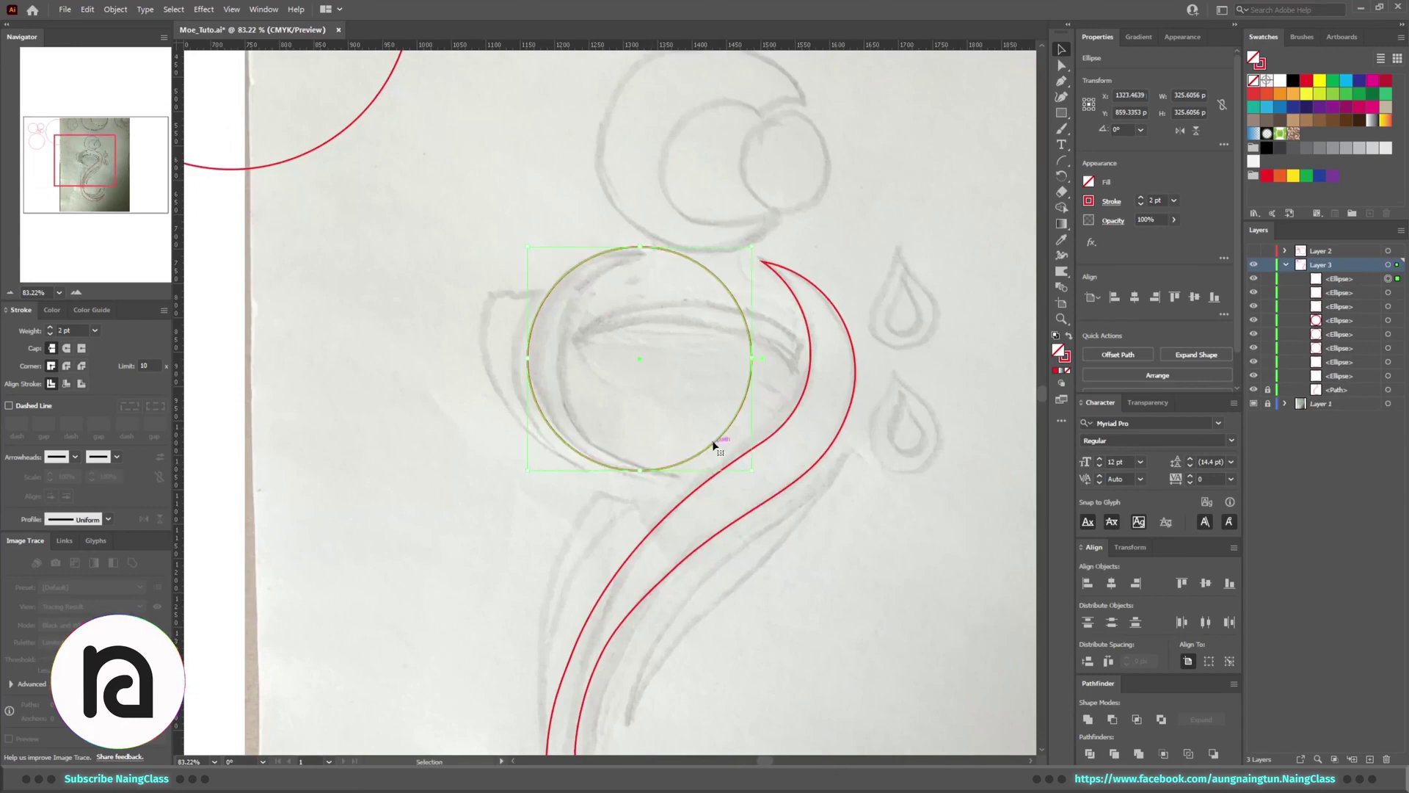
{"action": "left_click_drag", "start_coordinate": [714, 443], "coordinate": [759, 448]}
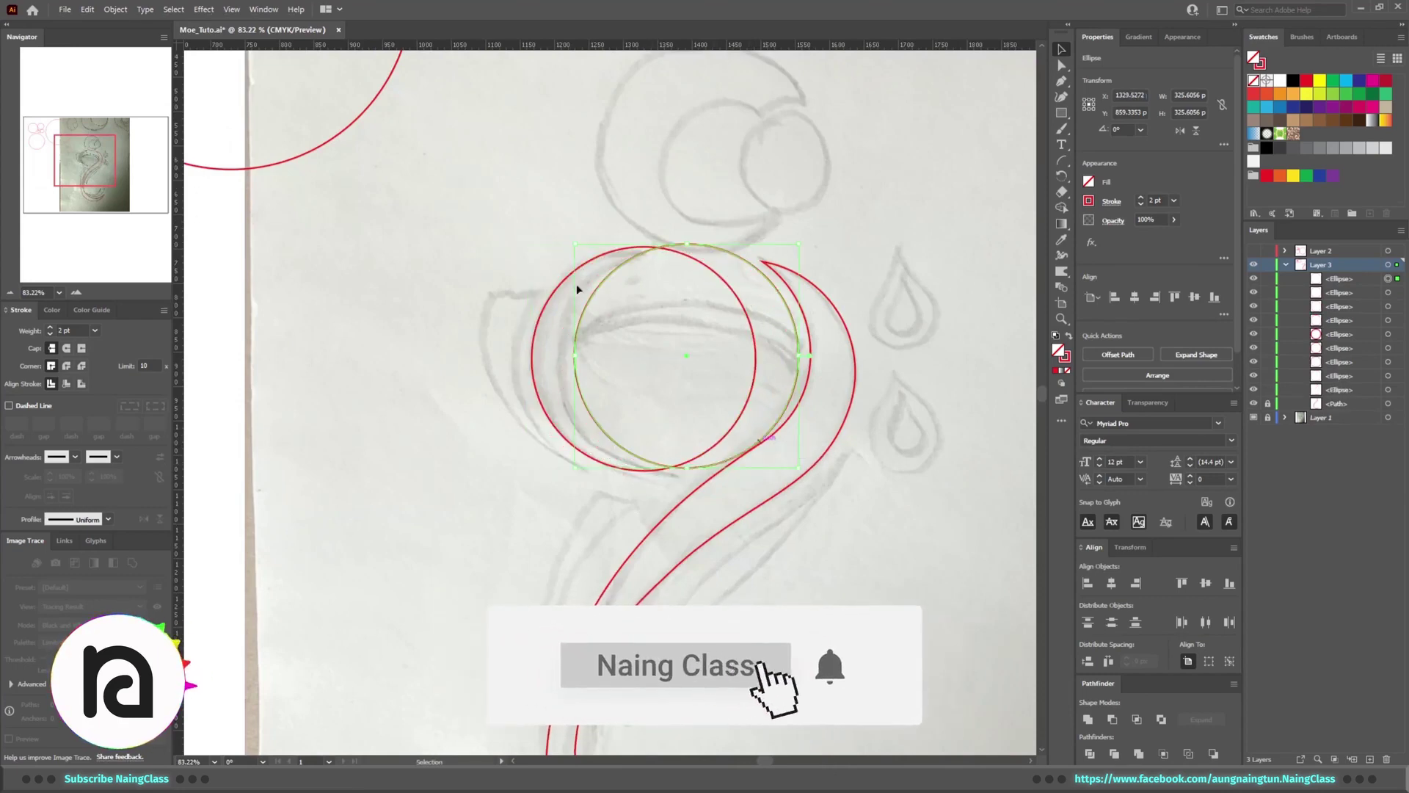
Trim the two overlapping bowl circles with the Shape Builder, keeping only the outer crescent
{"action": "mouse_move", "coordinate": [578, 290]}
{"action": "left_mouse_down"}
{"action": "mouse_move", "coordinate": [777, 380]}
{"action": "mouse_move", "coordinate": [668, 353]}
{"action": "left_mouse_up"}
{"action": "key", "text": "shift+m"}
{"action": "key", "text": "v"}
{"action": "scroll", "coordinate": [687, 388], "scroll_direction": "down", "scroll_amount": 2}
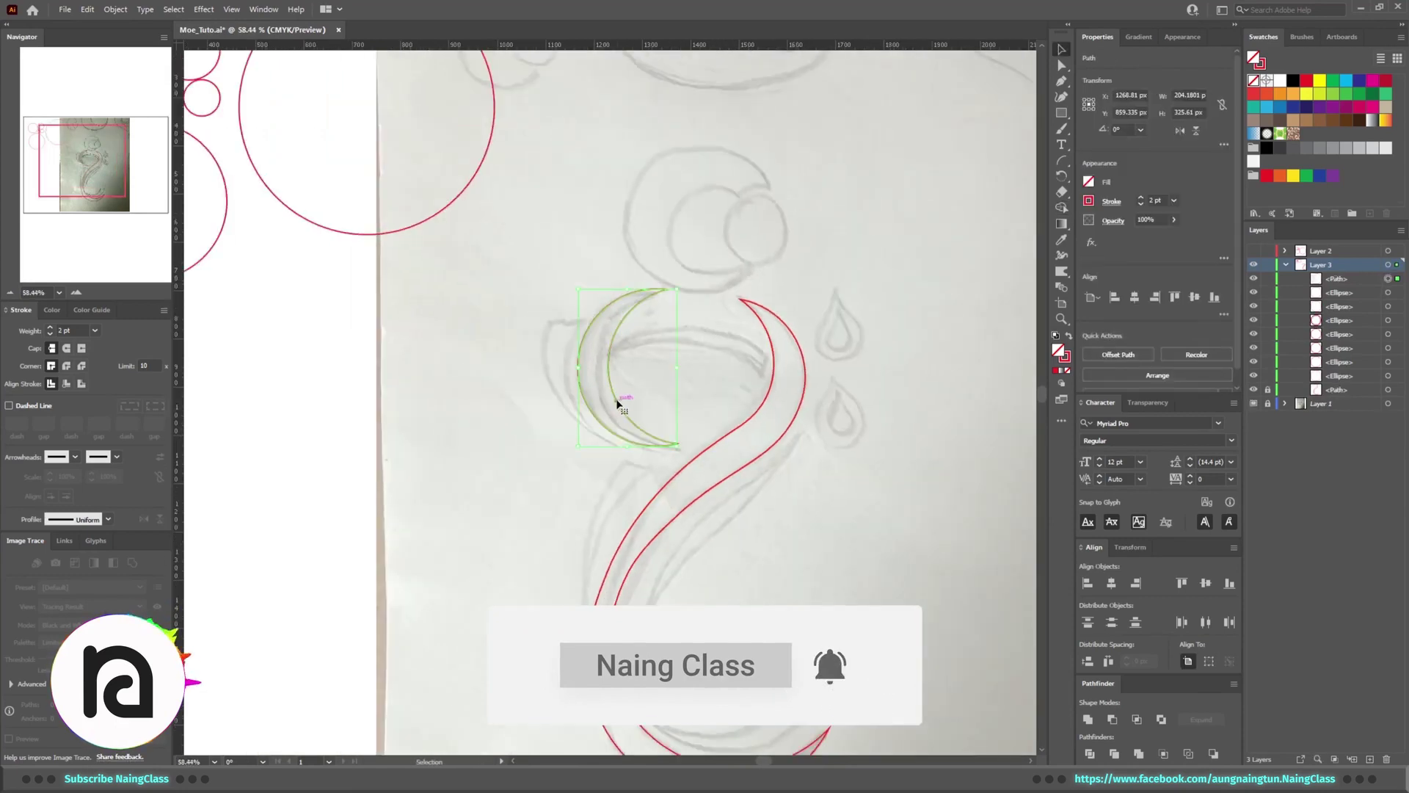
{"action": "left_click", "coordinate": [623, 409]}
Place copies of the 325.6 px circle and the 528.5 px circle over the sketched flourish inside the lower curve
{"action": "scroll", "coordinate": [576, 403], "scroll_direction": "down", "scroll_amount": 3}
{"action": "scroll", "coordinate": [631, 411], "scroll_direction": "up", "scroll_amount": 1}
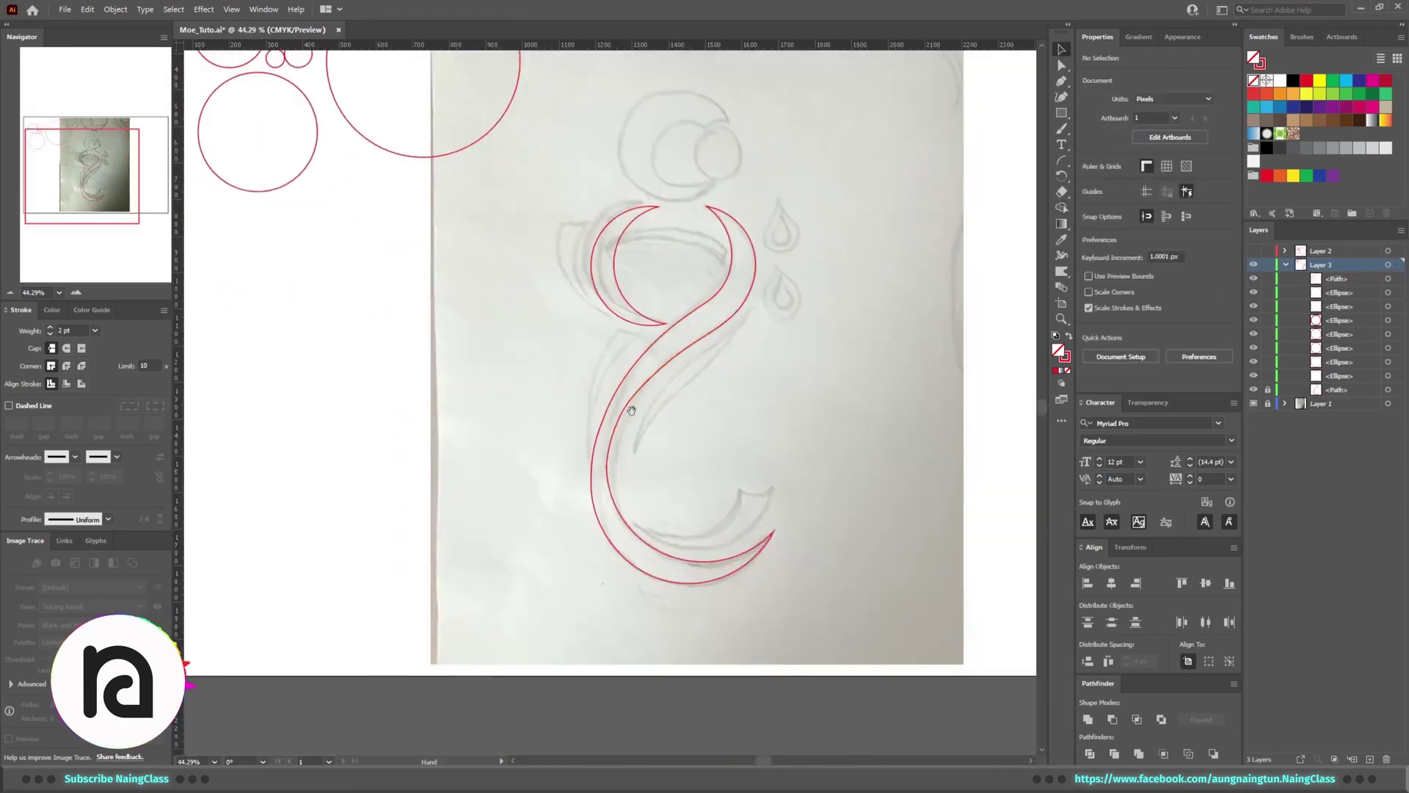
{"action": "left_click_drag", "start_coordinate": [631, 410], "coordinate": [668, 473]}
{"action": "left_click_drag", "start_coordinate": [314, 254], "coordinate": [740, 599]}
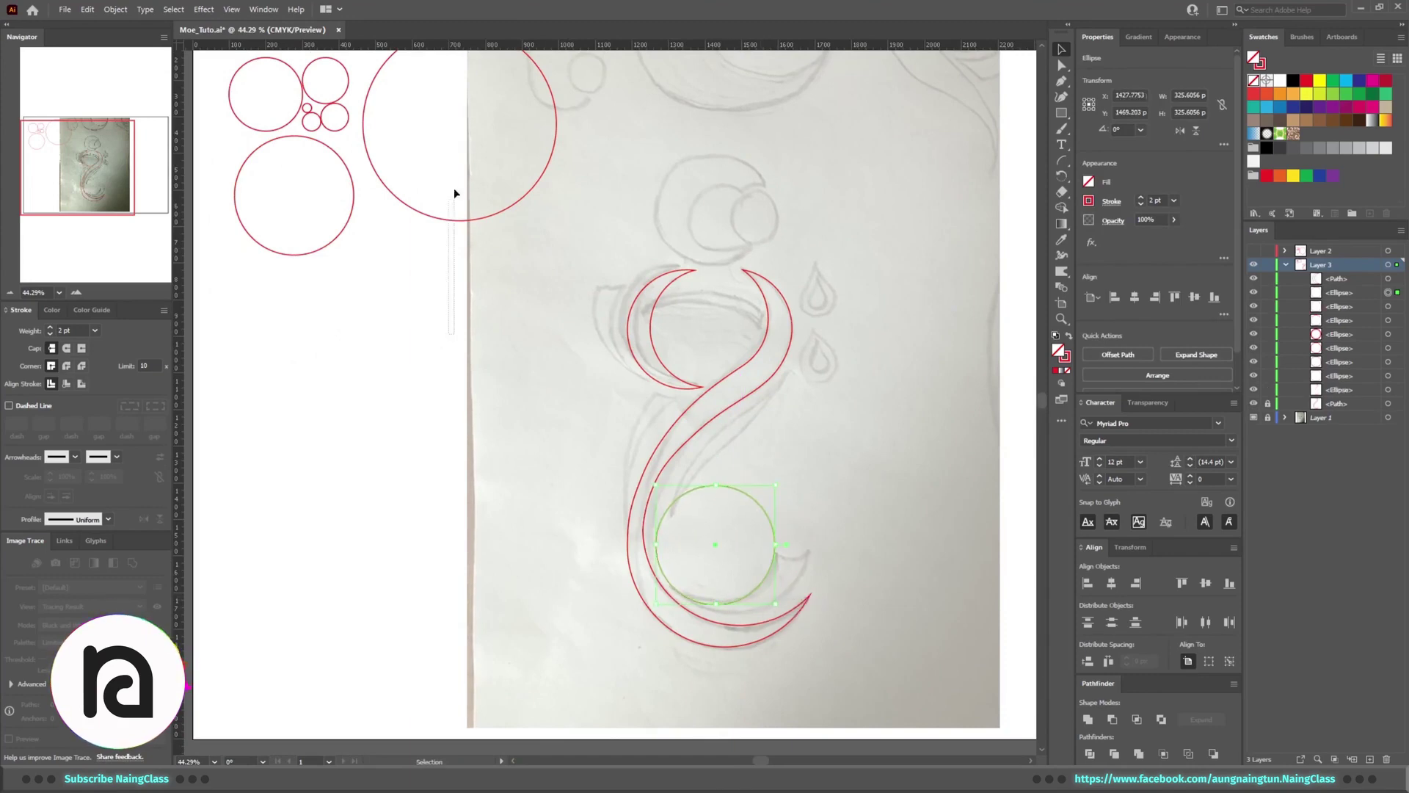
{"action": "left_click_drag", "start_coordinate": [437, 224], "coordinate": [715, 543]}
{"action": "scroll", "coordinate": [715, 543], "scroll_direction": "up", "scroll_amount": 4}
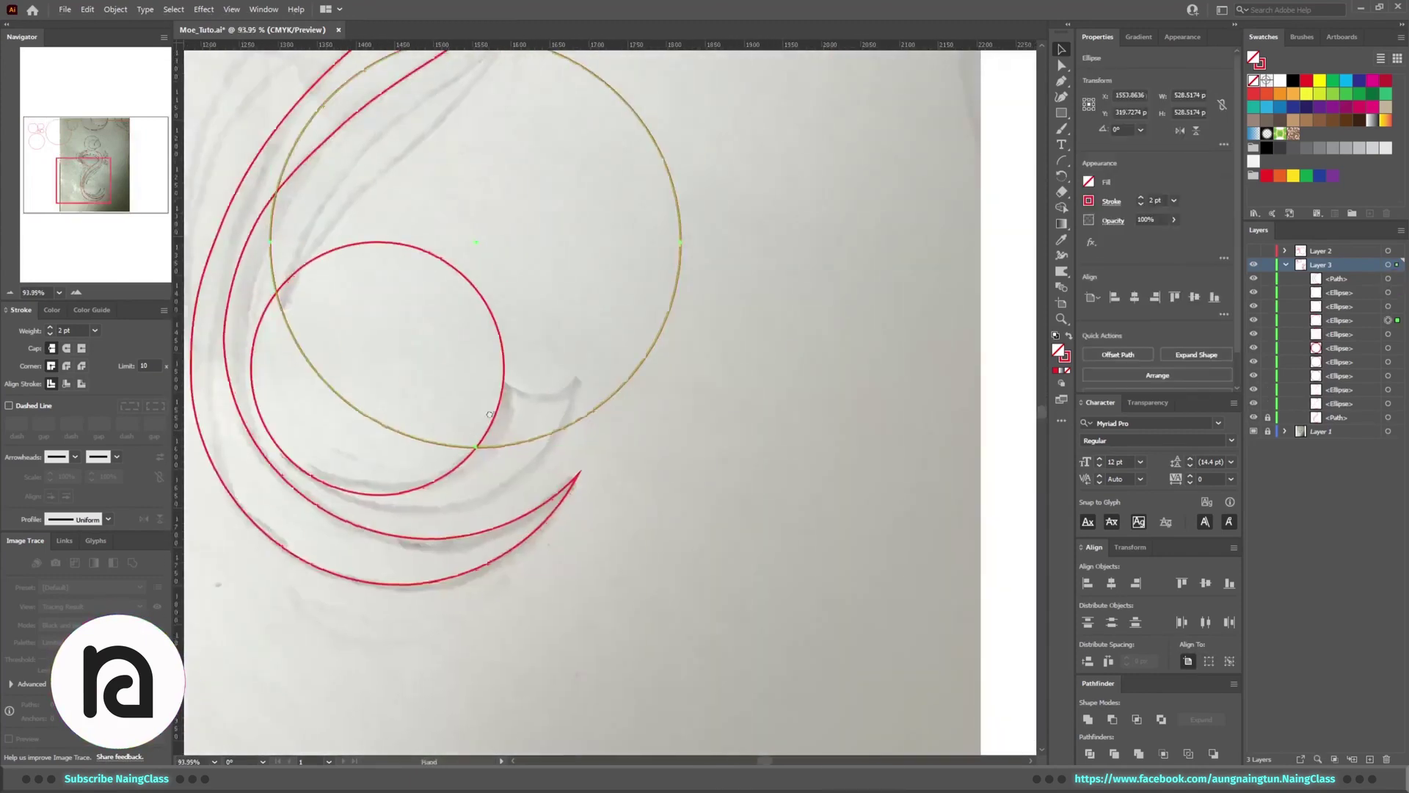
Fine-tune the two circles inside the lower curve so their lower arcs meet along the sketched flourish
{"action": "left_click_drag", "start_coordinate": [503, 454], "coordinate": [716, 442]}
{"action": "scroll", "coordinate": [444, 499], "scroll_direction": "up", "scroll_amount": 1}
{"action": "scroll", "coordinate": [741, 477], "scroll_direction": "up", "scroll_amount": 3}
{"action": "scroll", "coordinate": [866, 462], "scroll_direction": "down", "scroll_amount": 3}
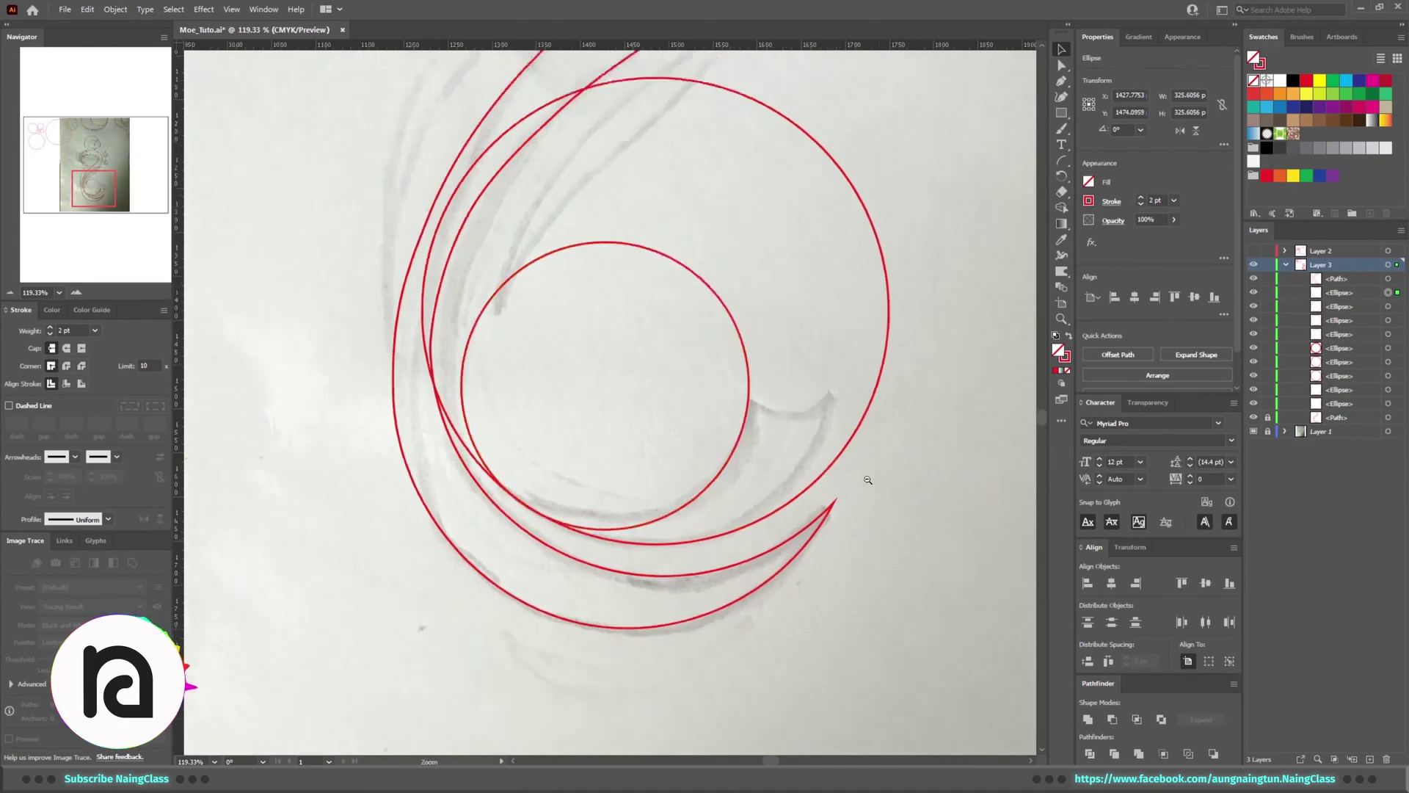
{"action": "left_click", "coordinate": [844, 452]}
{"action": "left_click", "coordinate": [837, 457]}
{"action": "mouse_move", "coordinate": [822, 449]}
{"action": "left_mouse_down"}
{"action": "mouse_move", "coordinate": [844, 450]}
{"action": "mouse_move", "coordinate": [799, 448]}
{"action": "mouse_move", "coordinate": [836, 456]}
{"action": "mouse_move", "coordinate": [822, 457]}
{"action": "left_mouse_up"}
{"action": "scroll", "coordinate": [799, 448], "scroll_direction": "down", "scroll_amount": 5}
{"action": "scroll", "coordinate": [837, 456], "scroll_direction": "up", "scroll_amount": 5}
{"action": "scroll", "coordinate": [724, 472], "scroll_direction": "up", "scroll_amount": 3}
{"action": "left_click_drag", "start_coordinate": [761, 493], "coordinate": [767, 505]}
Place a copy of the 200.9 px circle above the flourish's open end, matching its concave tip
{"action": "scroll", "coordinate": [767, 505], "scroll_direction": "down", "scroll_amount": 8}
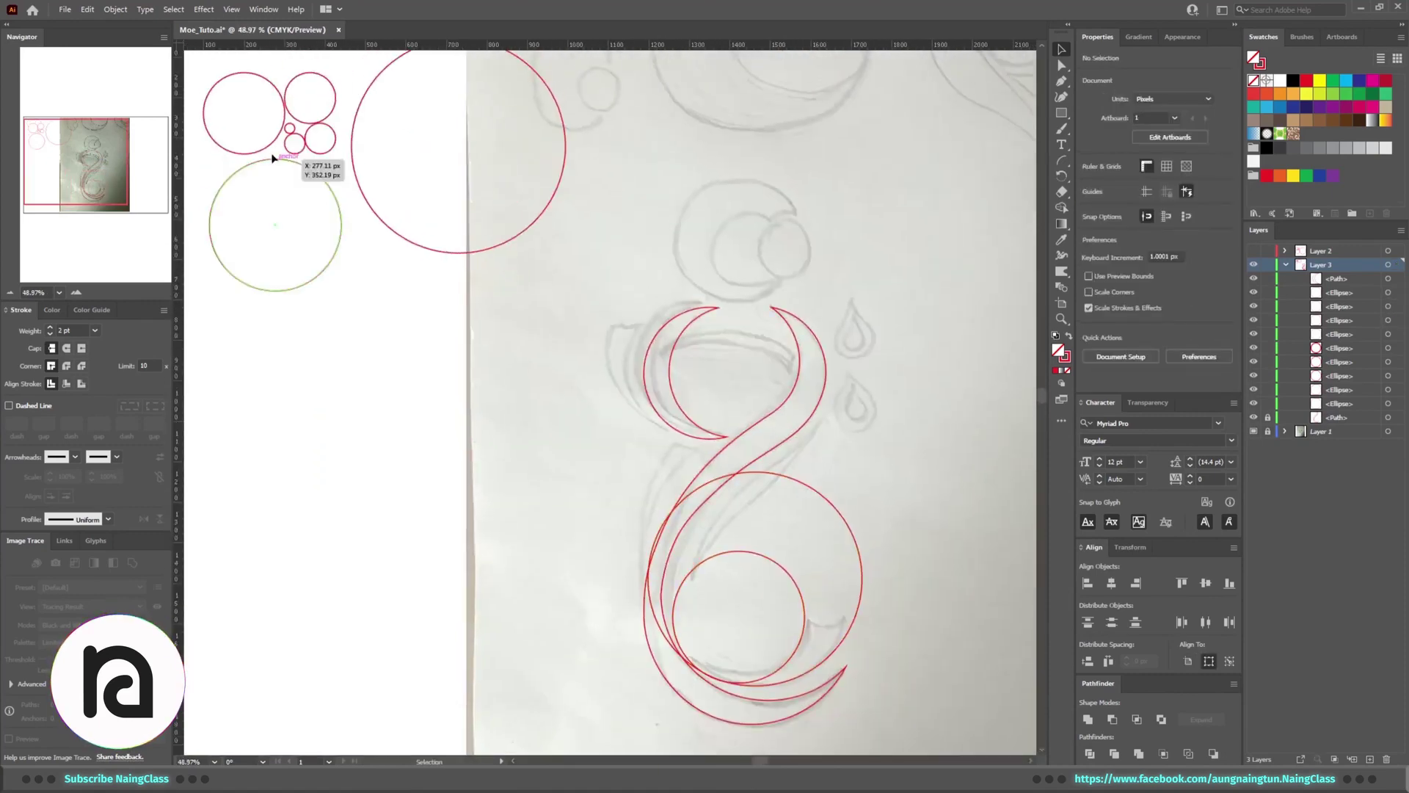
{"action": "left_click", "coordinate": [265, 151]}
{"action": "left_click_drag", "start_coordinate": [266, 151], "coordinate": [849, 622]}
{"action": "scroll", "coordinate": [849, 621], "scroll_direction": "up", "scroll_amount": 4}
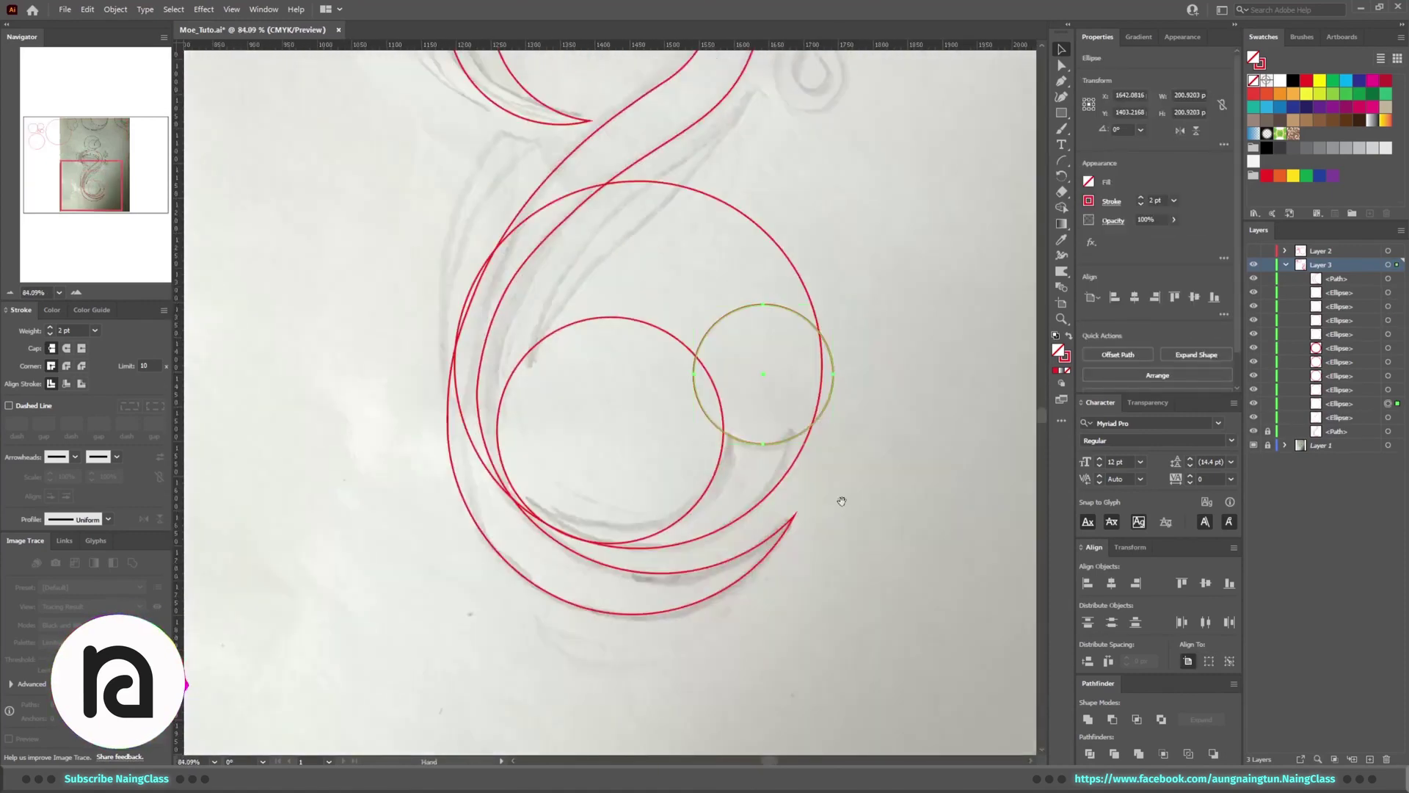
Trim the three overlapping circles with the Shape Builder, keeping only the pointed flourish above the lower curve
{"action": "mouse_move", "coordinate": [844, 492]}
{"action": "left_mouse_down"}
{"action": "mouse_move", "coordinate": [683, 397]}
{"action": "mouse_move", "coordinate": [635, 308]}
{"action": "mouse_move", "coordinate": [598, 462]}
{"action": "left_mouse_up"}
{"action": "key", "text": "shift+m"}
{"action": "left_click", "coordinate": [766, 345], "text": "alt"}
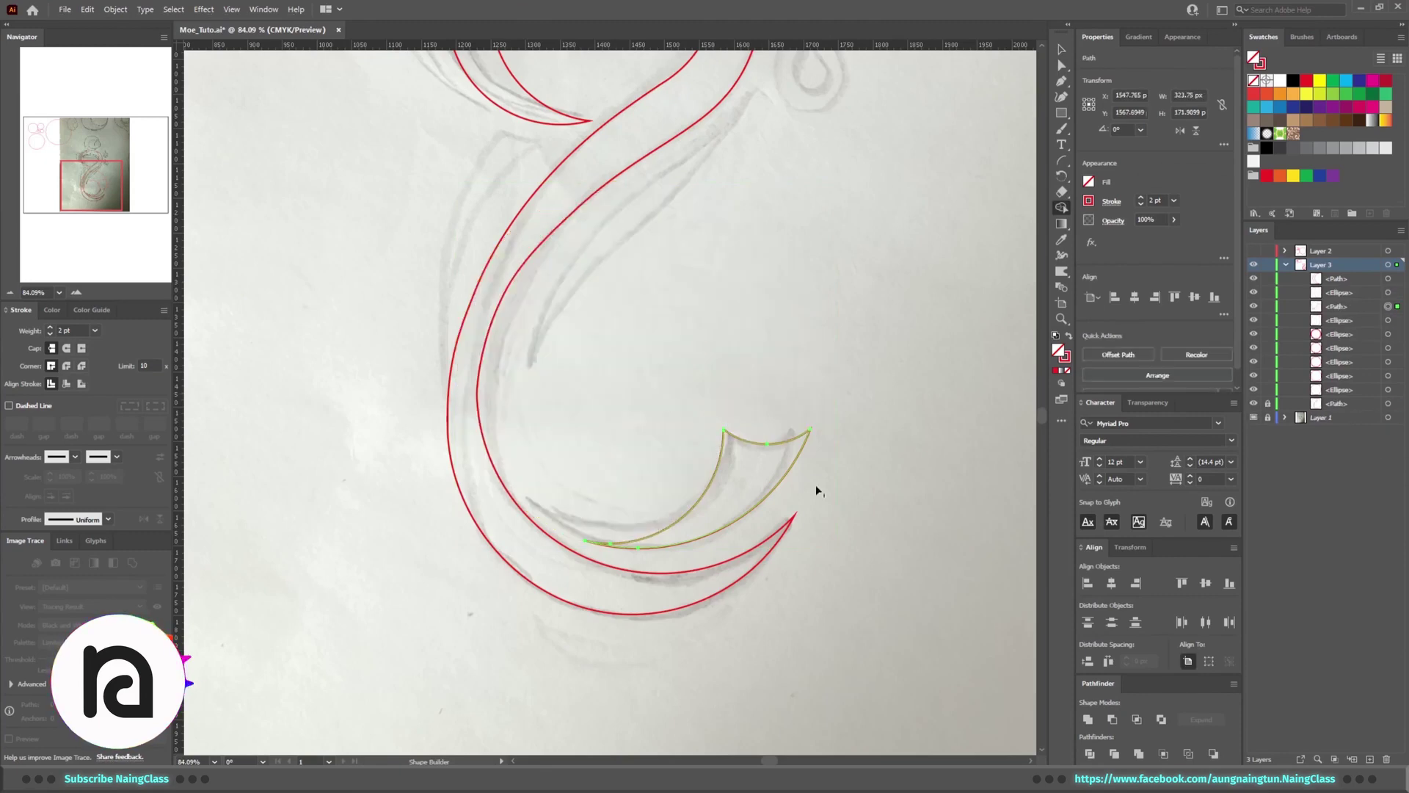
{"action": "key", "text": "v"}
{"action": "left_click", "coordinate": [759, 521]}
Position two 325.6 px circle copies and a 200.9 px circle copy over the bowl's outer leaf, and select all three circles
{"action": "scroll", "coordinate": [730, 540], "scroll_direction": "down", "scroll_amount": 5}
{"action": "scroll", "coordinate": [376, 408], "scroll_direction": "up", "scroll_amount": 3}
{"action": "mouse_move", "coordinate": [324, 399]}
{"action": "left_mouse_down"}
{"action": "mouse_move", "coordinate": [786, 566]}
{"action": "mouse_move", "coordinate": [776, 583]}
{"action": "mouse_move", "coordinate": [698, 547]}
{"action": "mouse_move", "coordinate": [712, 550]}
{"action": "mouse_move", "coordinate": [669, 552]}
{"action": "mouse_move", "coordinate": [418, 437]}
{"action": "mouse_move", "coordinate": [299, 299]}
{"action": "mouse_move", "coordinate": [761, 523]}
{"action": "mouse_move", "coordinate": [714, 506]}
{"action": "left_mouse_up"}
{"action": "scroll", "coordinate": [783, 569], "scroll_direction": "up", "scroll_amount": 3}
{"action": "scroll", "coordinate": [670, 552], "scroll_direction": "down", "scroll_amount": 3}
{"action": "scroll", "coordinate": [761, 524], "scroll_direction": "up", "scroll_amount": 4}
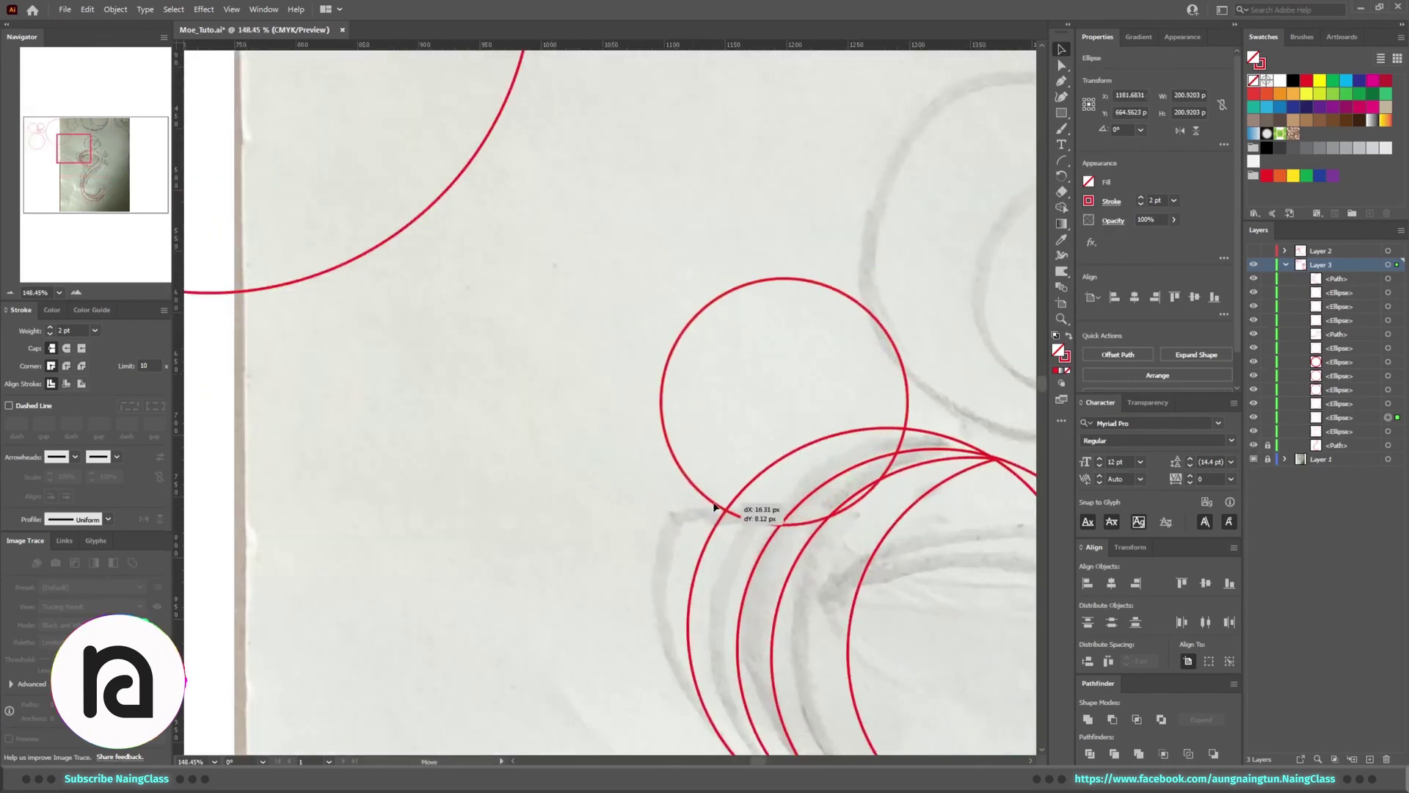
{"action": "left_click_drag", "start_coordinate": [850, 566], "coordinate": [860, 571]}
{"action": "scroll", "coordinate": [482, 409], "scroll_direction": "down", "scroll_amount": 3}
{"action": "scroll", "coordinate": [482, 409], "scroll_direction": "right", "scroll_amount": 2}
{"action": "left_click", "coordinate": [747, 415], "text": "alt"}
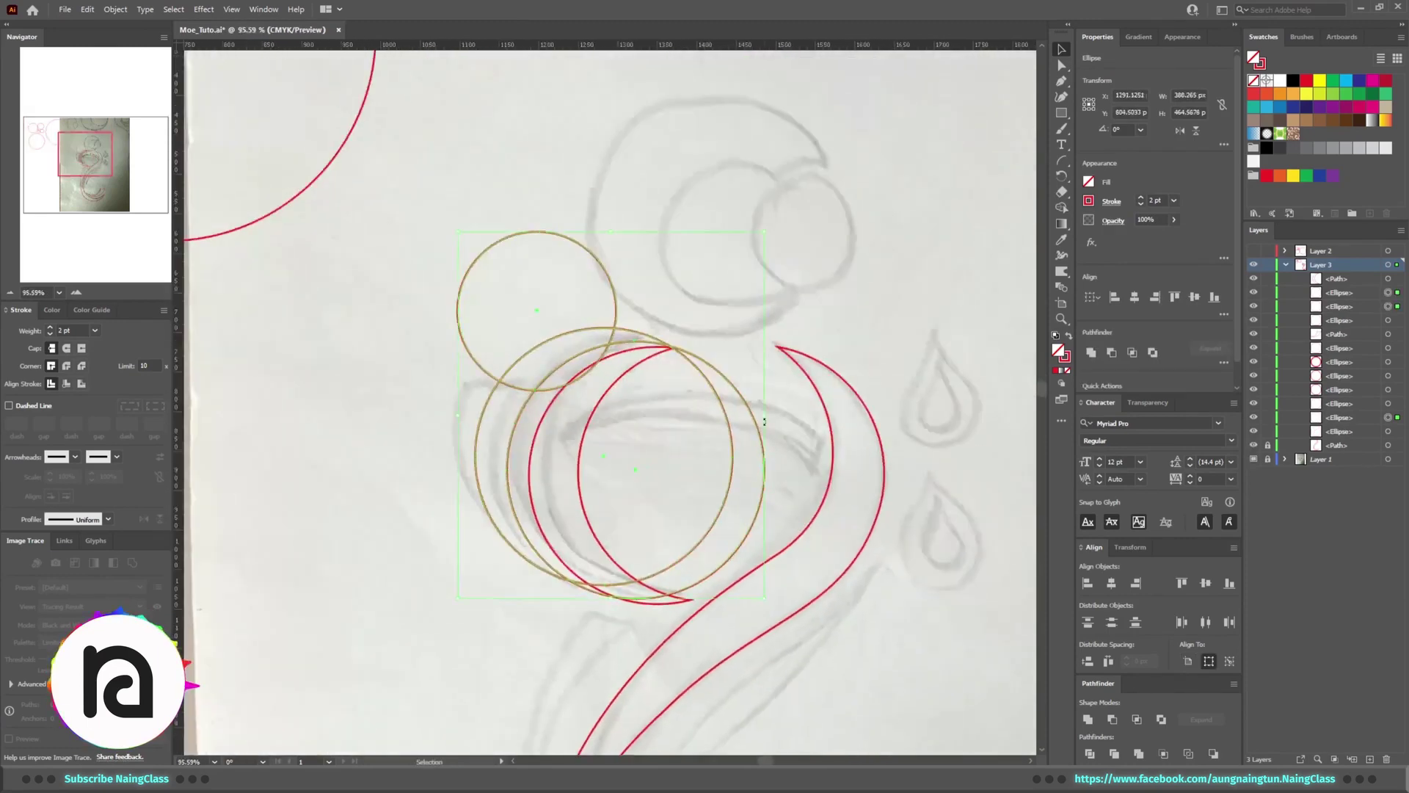
Hide the inner crescent and trim the three overlapping circles with the Shape Builder, keeping only the outer leaf with its concave top
{"action": "left_click", "coordinate": [778, 431]}
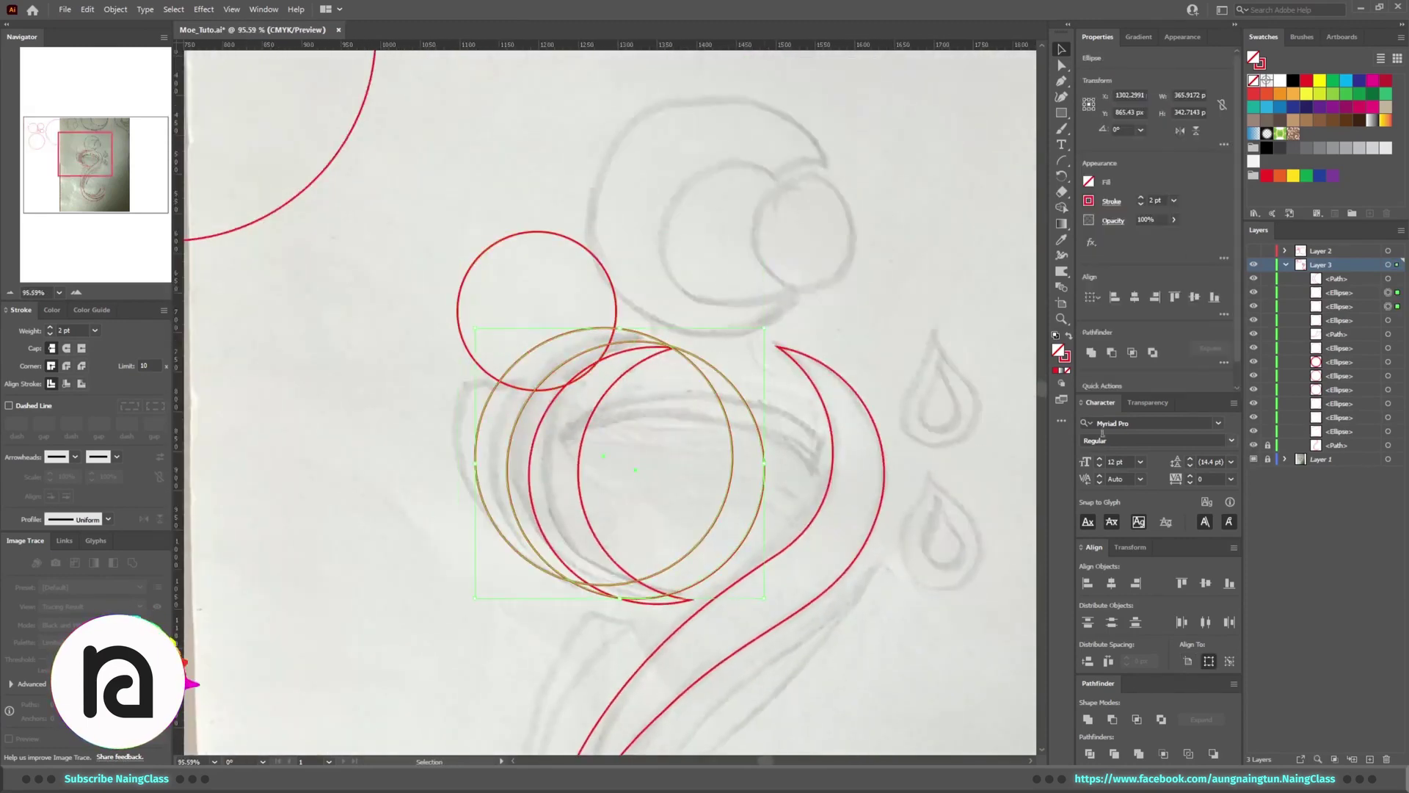
{"action": "left_click", "coordinate": [580, 461]}
{"action": "key", "text": "Delete"}
{"action": "scroll", "coordinate": [616, 428], "scroll_direction": "down", "scroll_amount": 5}
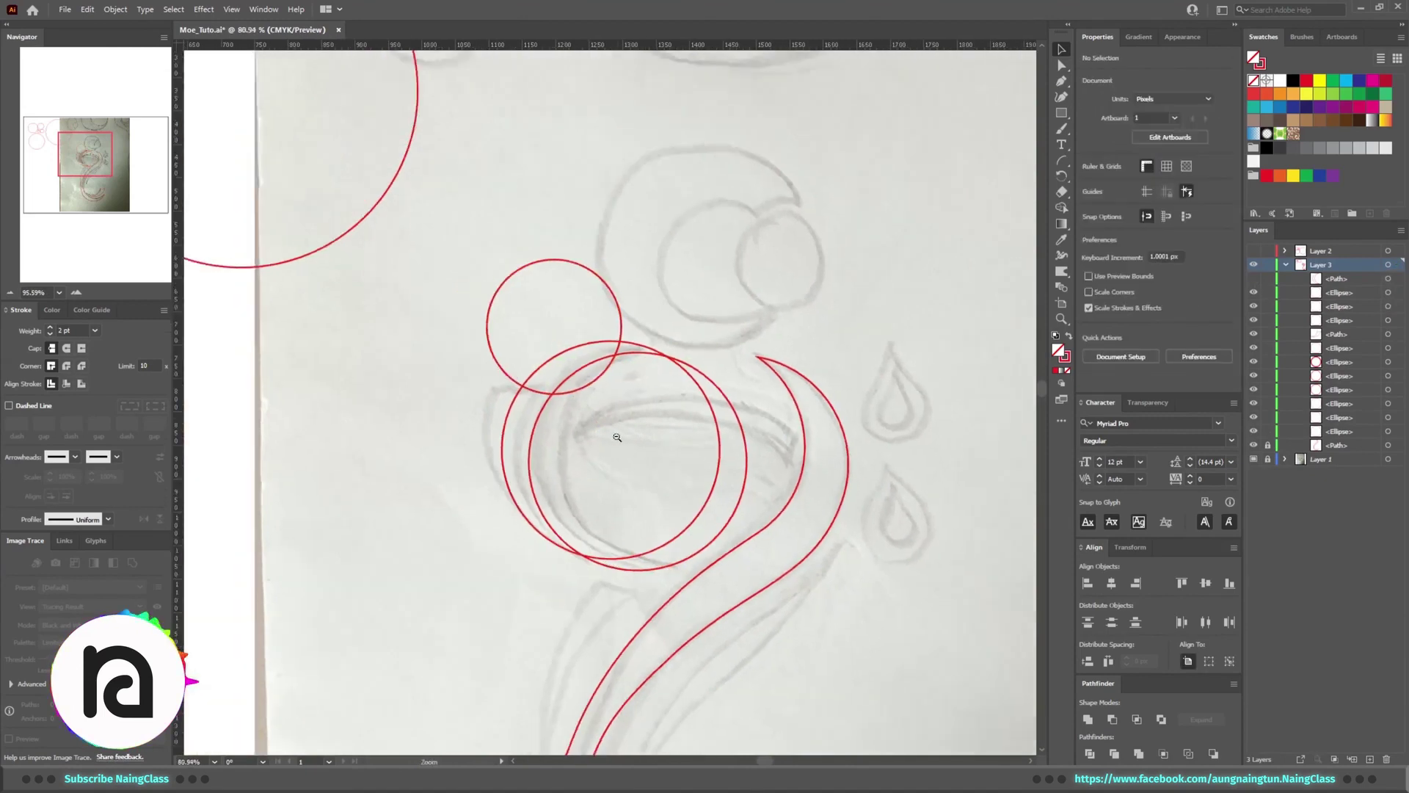
{"action": "scroll", "coordinate": [575, 429], "scroll_direction": "up", "scroll_amount": 8}
{"action": "key", "text": "shift+m"}
{"action": "left_click", "coordinate": [624, 331], "text": "alt"}
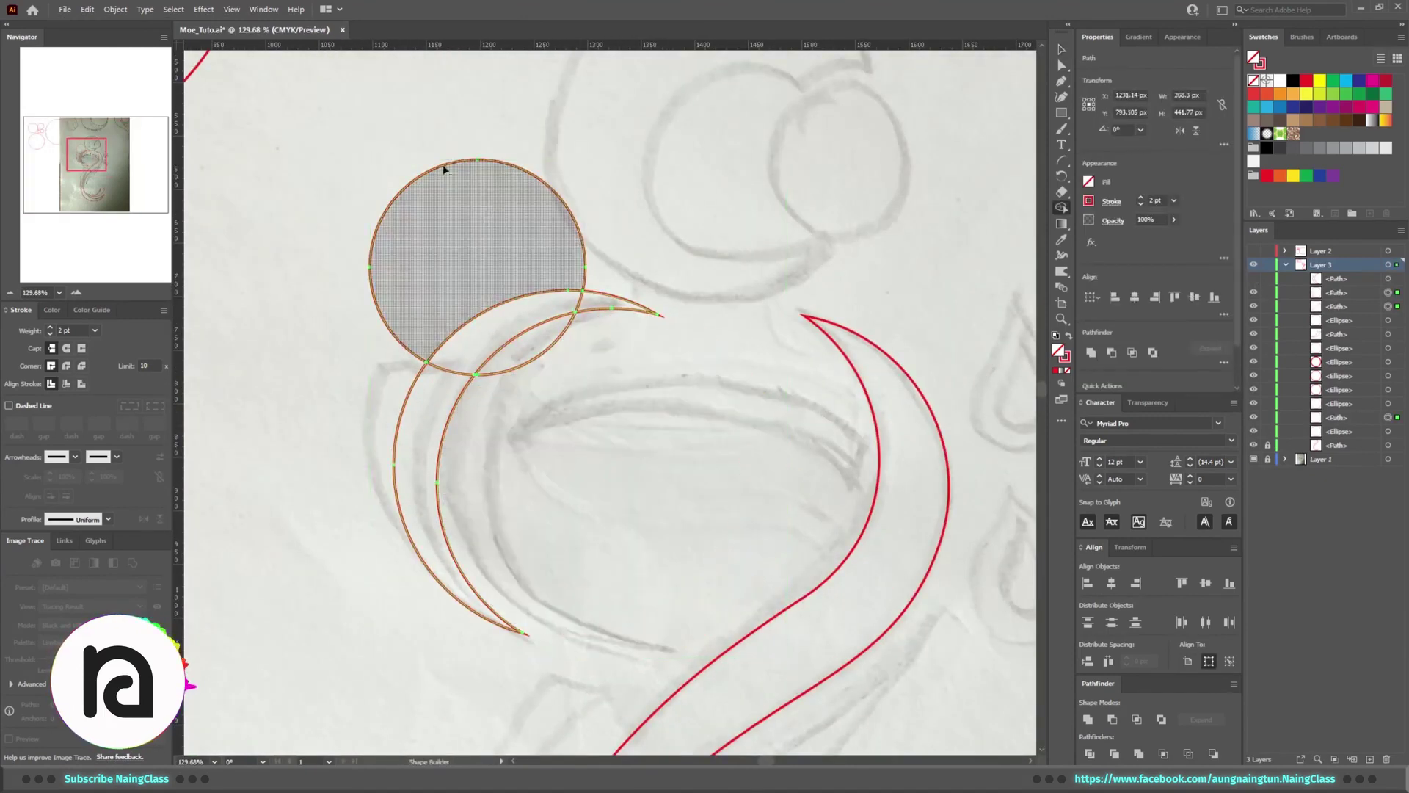
{"action": "left_click", "coordinate": [447, 170], "text": "alt"}
Place two overlapping copies of the 528.5 px circle so their upper arcs form a thin band across the bowl
{"action": "scroll", "coordinate": [653, 495], "scroll_direction": "down", "scroll_amount": 4}
{"action": "key", "text": "z"}
{"action": "left_click_drag", "start_coordinate": [553, 521], "coordinate": [701, 519]}
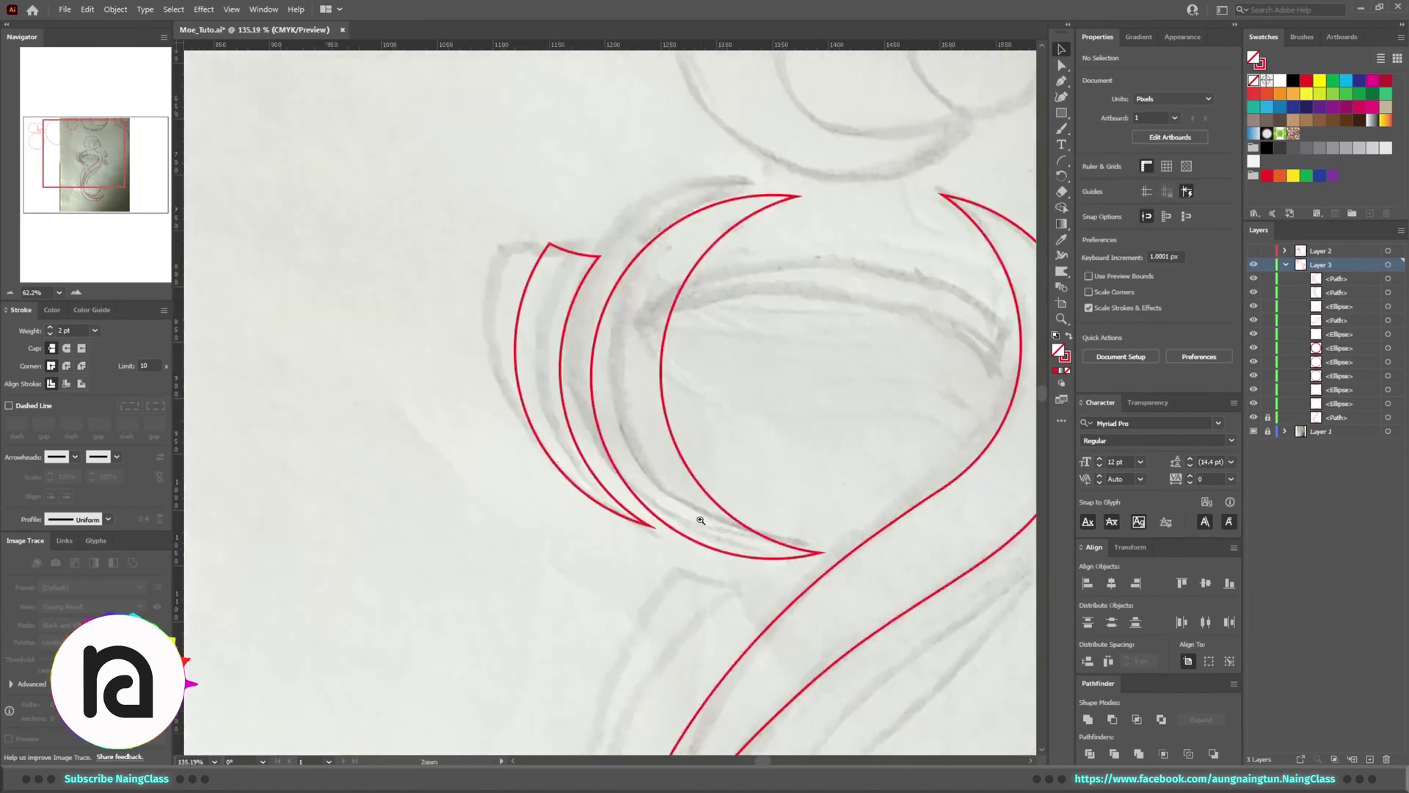
{"action": "scroll", "coordinate": [697, 547], "scroll_direction": "down", "scroll_amount": 5}
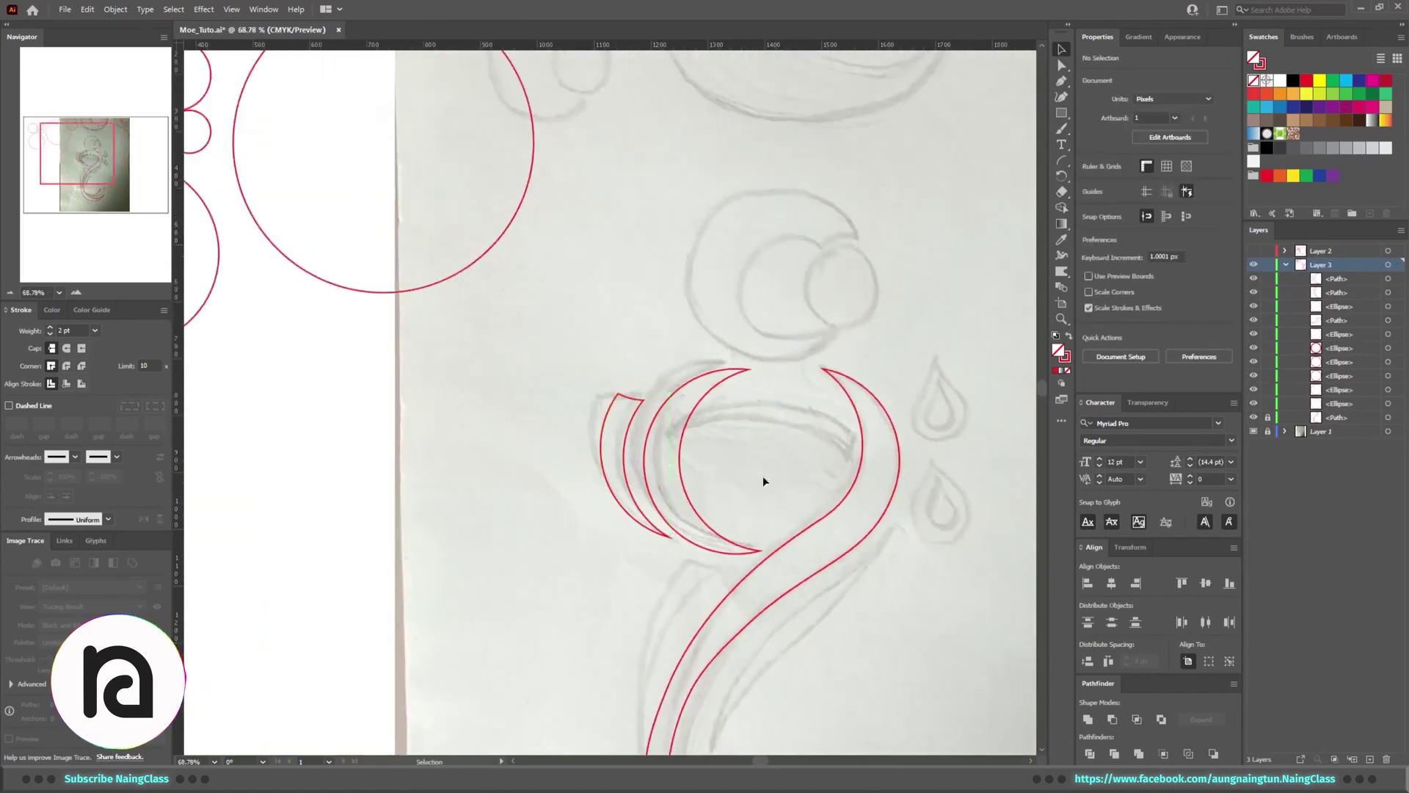
{"action": "scroll", "coordinate": [764, 481], "scroll_direction": "up", "scroll_amount": 1}
{"action": "left_click_drag", "start_coordinate": [739, 507], "coordinate": [795, 503]}
{"action": "left_click_drag", "start_coordinate": [422, 359], "coordinate": [664, 596]}
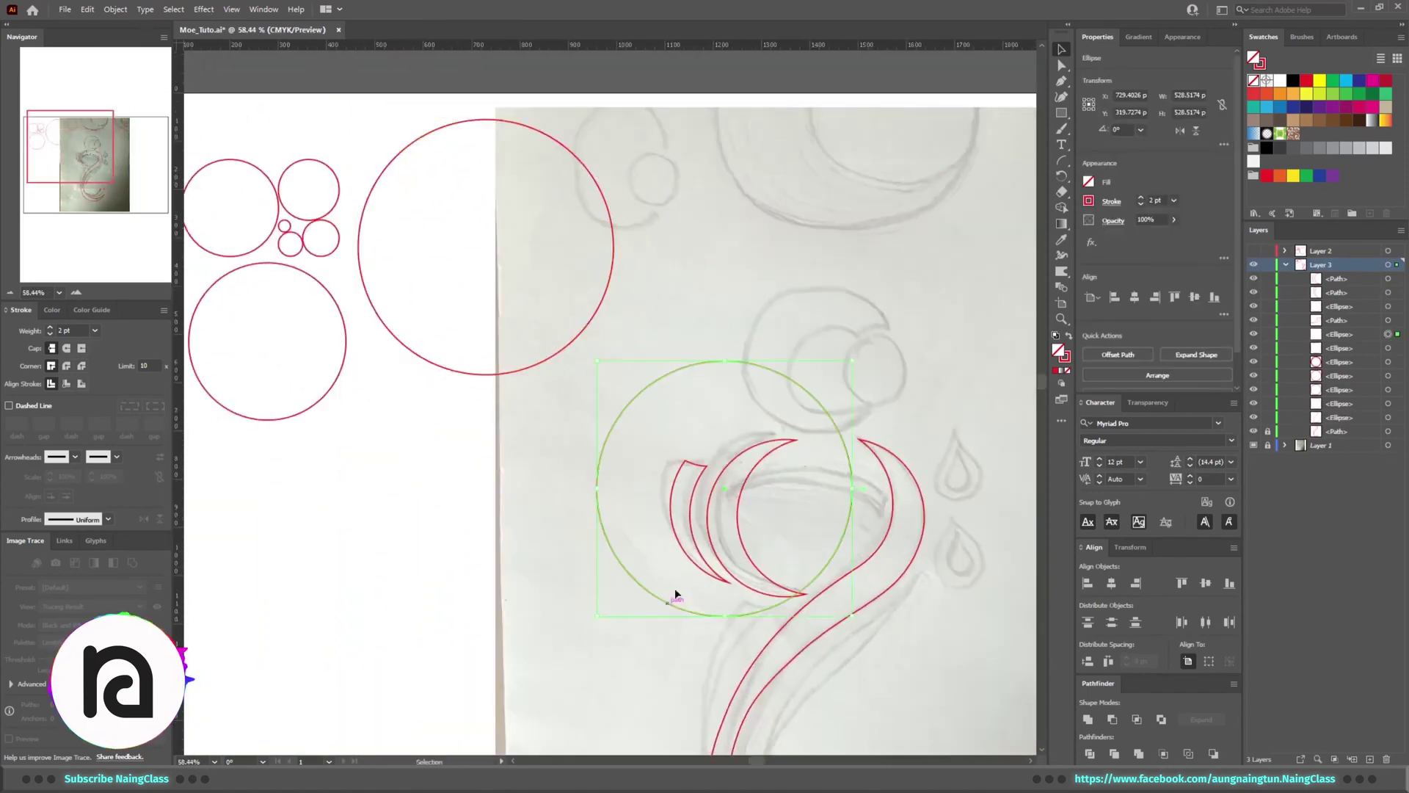
{"action": "left_click_drag", "start_coordinate": [788, 380], "coordinate": [713, 362]}
{"action": "scroll", "coordinate": [650, 365], "scroll_direction": "up", "scroll_amount": 2}
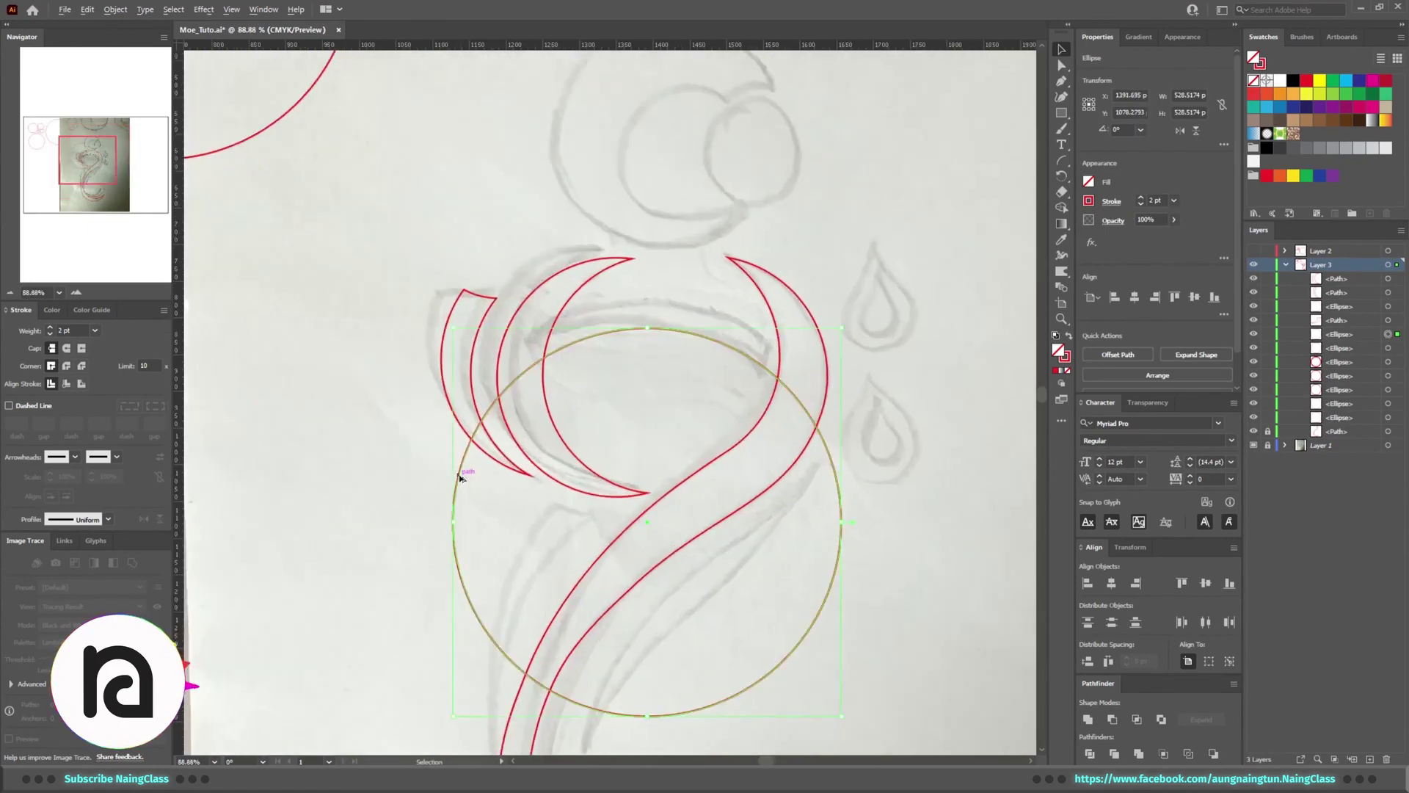
{"action": "left_click_drag", "start_coordinate": [457, 480], "coordinate": [431, 493]}
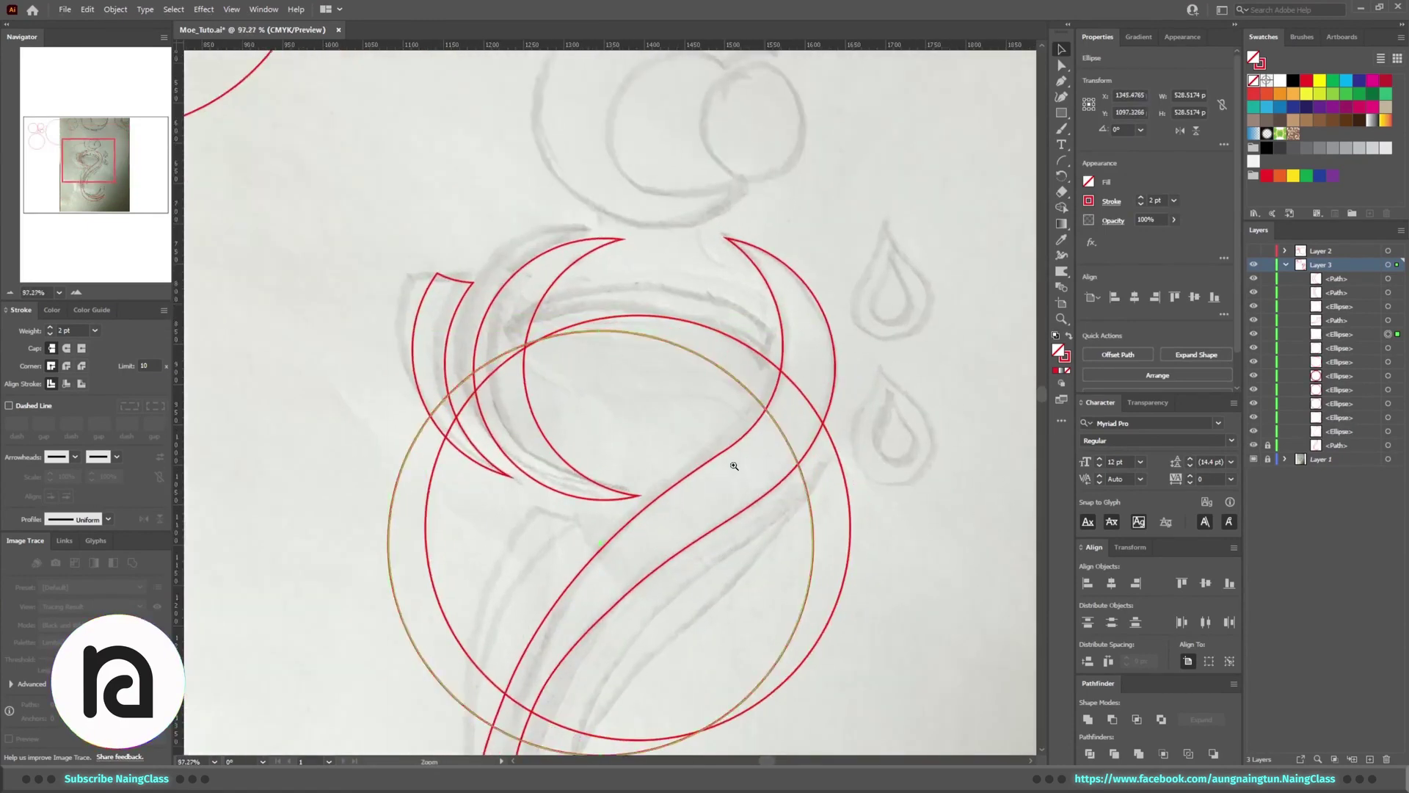
{"action": "scroll", "coordinate": [733, 465], "scroll_direction": "down", "scroll_amount": 1}
Place a copy of the 325.6 px circle over the bowl to cut the band's end, hiding the S-shaped outline while positioning it
{"action": "left_click_drag", "start_coordinate": [297, 265], "coordinate": [468, 415]}
{"action": "scroll", "coordinate": [468, 415], "scroll_direction": "down", "scroll_amount": 1}
{"action": "left_click_drag", "start_coordinate": [328, 415], "coordinate": [766, 561]}
{"action": "scroll", "coordinate": [734, 536], "scroll_direction": "up", "scroll_amount": 4}
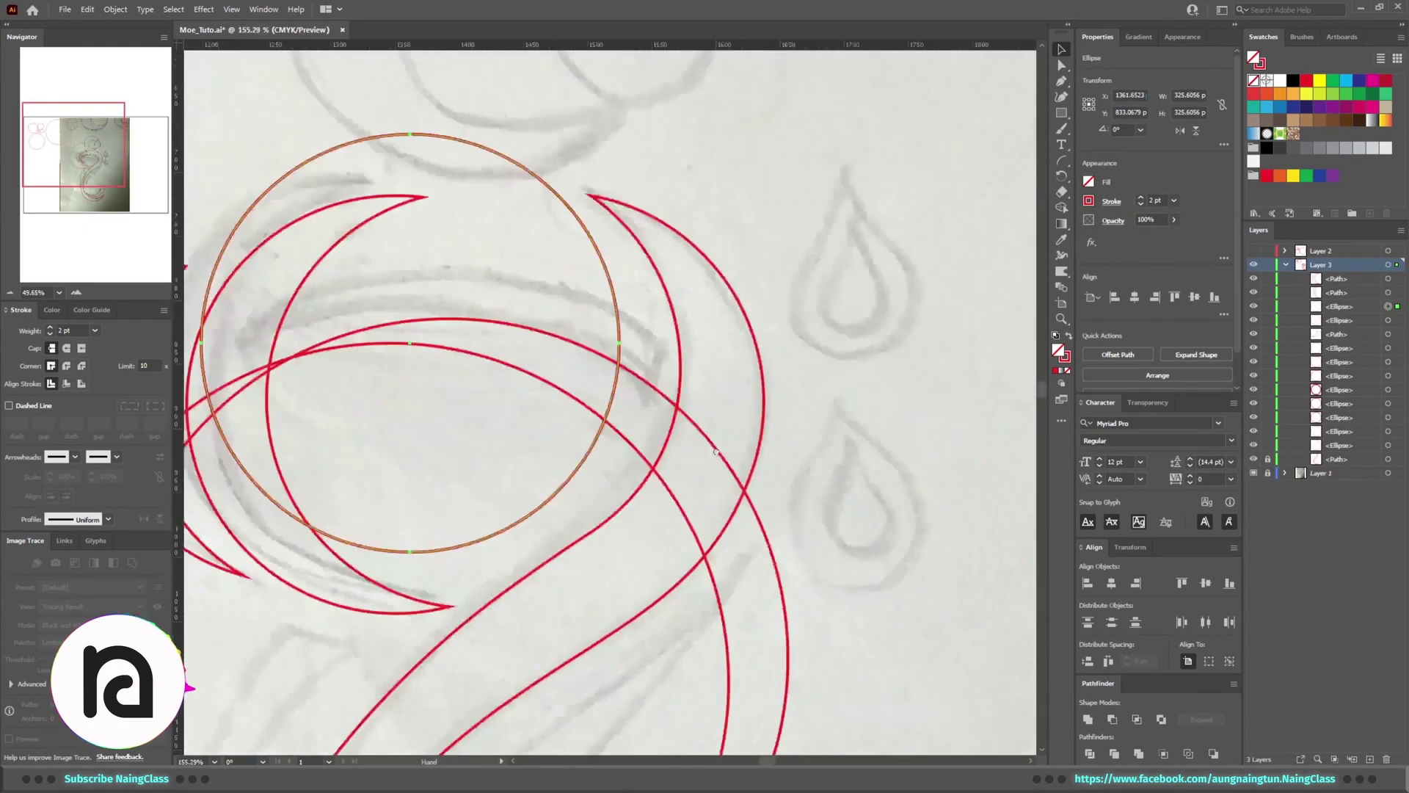
{"action": "scroll", "coordinate": [682, 511], "scroll_direction": "down", "scroll_amount": 2}
{"action": "key", "text": "ctrl+shift+a"}
{"action": "left_click", "coordinate": [1253, 459]}
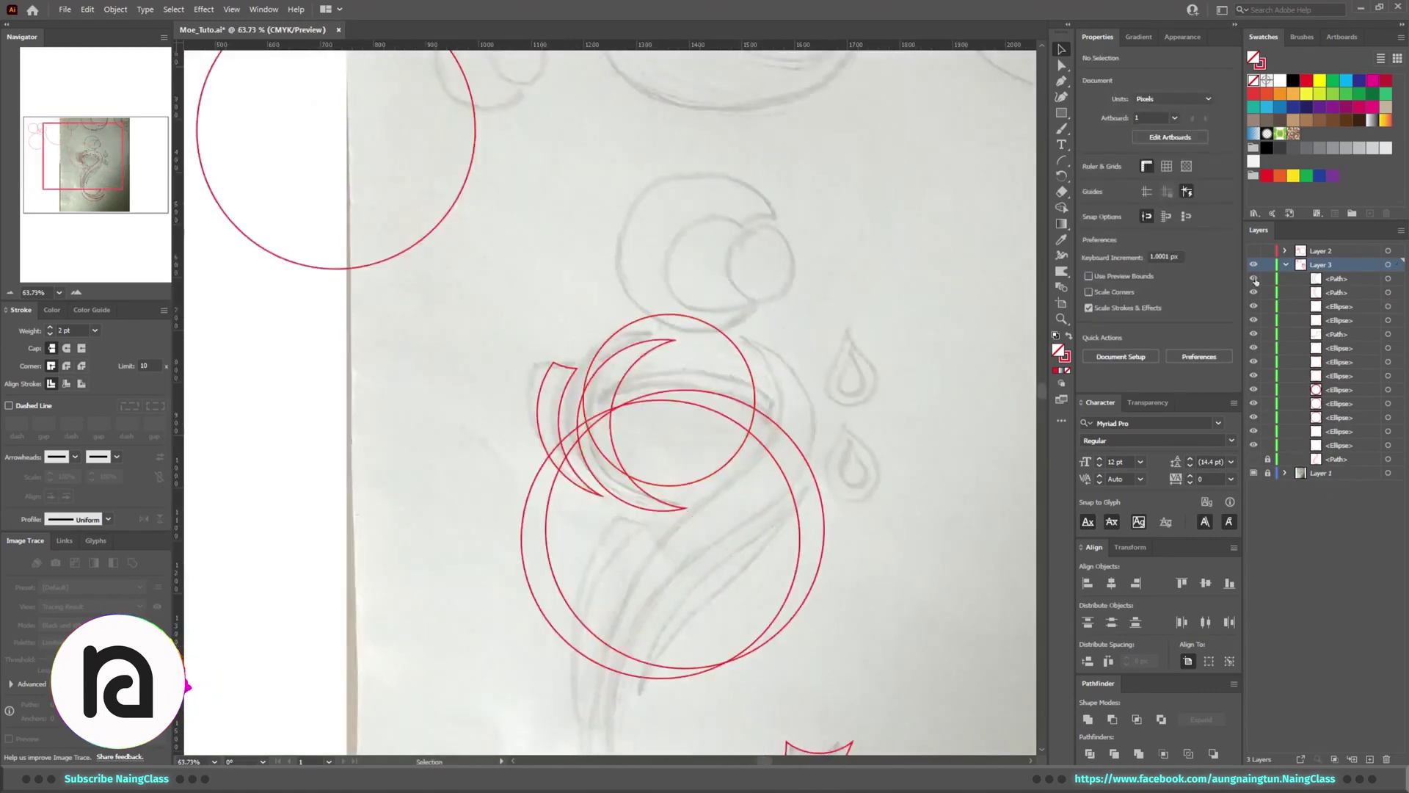
{"action": "scroll", "coordinate": [672, 446], "scroll_direction": "up", "scroll_amount": 3}
{"action": "mouse_move", "coordinate": [703, 469]}
{"action": "left_mouse_down"}
{"action": "mouse_move", "coordinate": [728, 464]}
{"action": "mouse_move", "coordinate": [728, 480]}
{"action": "left_mouse_up"}
Trim the 325.6 px circle and two 528.5 px circles into an arched band with the Shape Builder and show the hidden crescents again
{"action": "left_click", "coordinate": [1253, 459]}
{"action": "scroll", "coordinate": [749, 396], "scroll_direction": "down", "scroll_amount": 2}
{"action": "left_click", "coordinate": [829, 478], "text": "shift"}
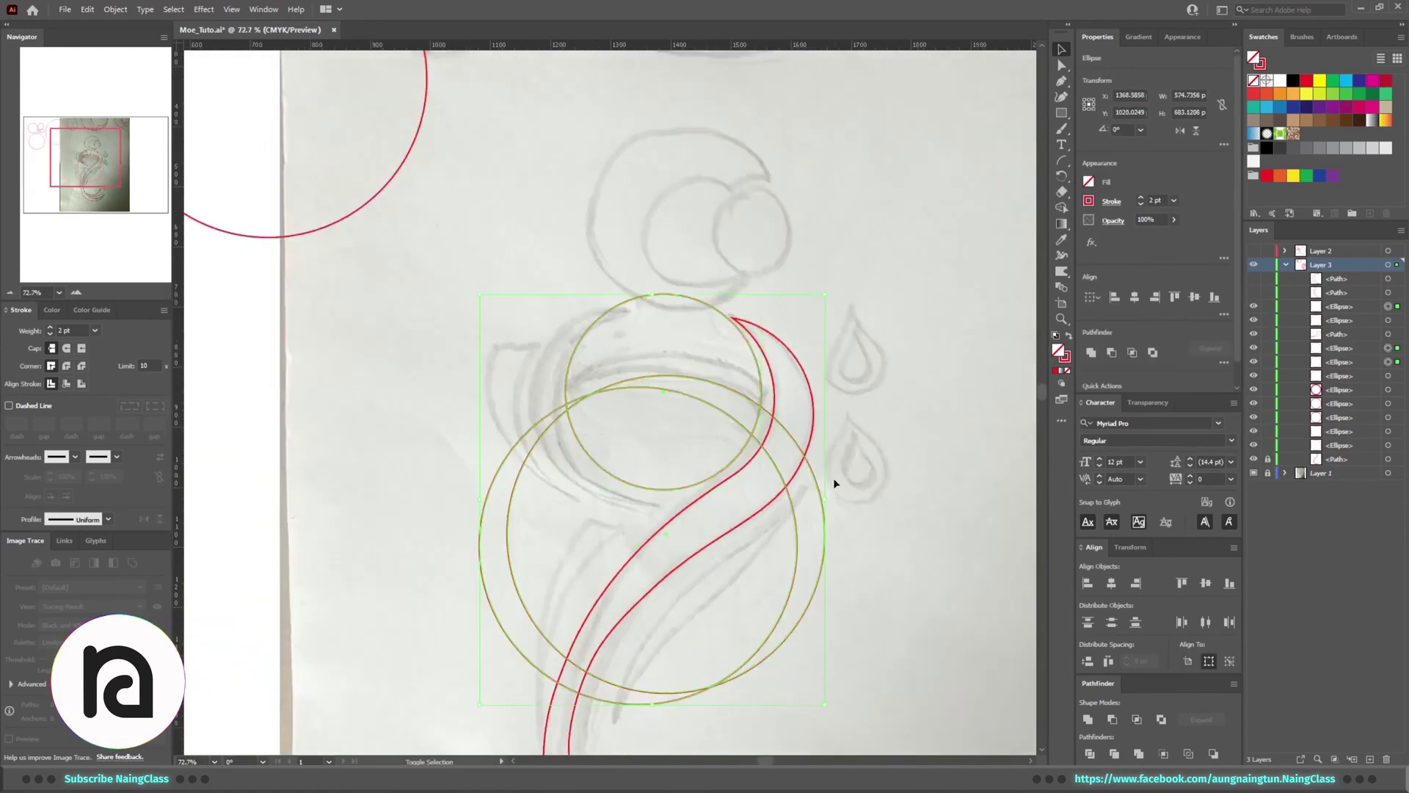
{"action": "key", "text": "shift+m"}
{"action": "left_click", "coordinate": [491, 650], "text": "alt"}
{"action": "left_click", "coordinate": [566, 400], "text": "alt"}
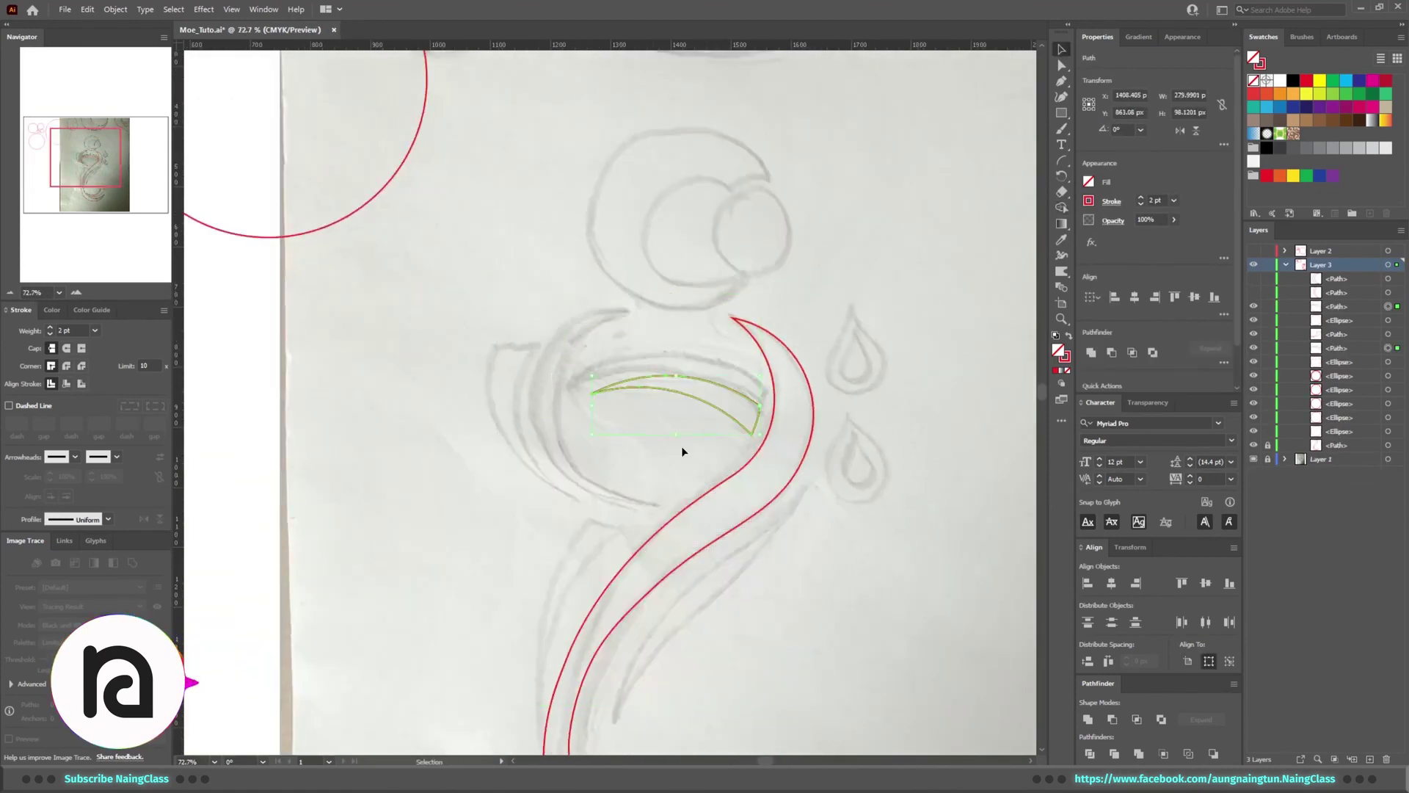
{"action": "key", "text": "ctrl+shift+a"}
{"action": "scroll", "coordinate": [734, 404], "scroll_direction": "down", "scroll_amount": 1}
{"action": "left_click_drag", "start_coordinate": [1254, 278], "coordinate": [1254, 292]}
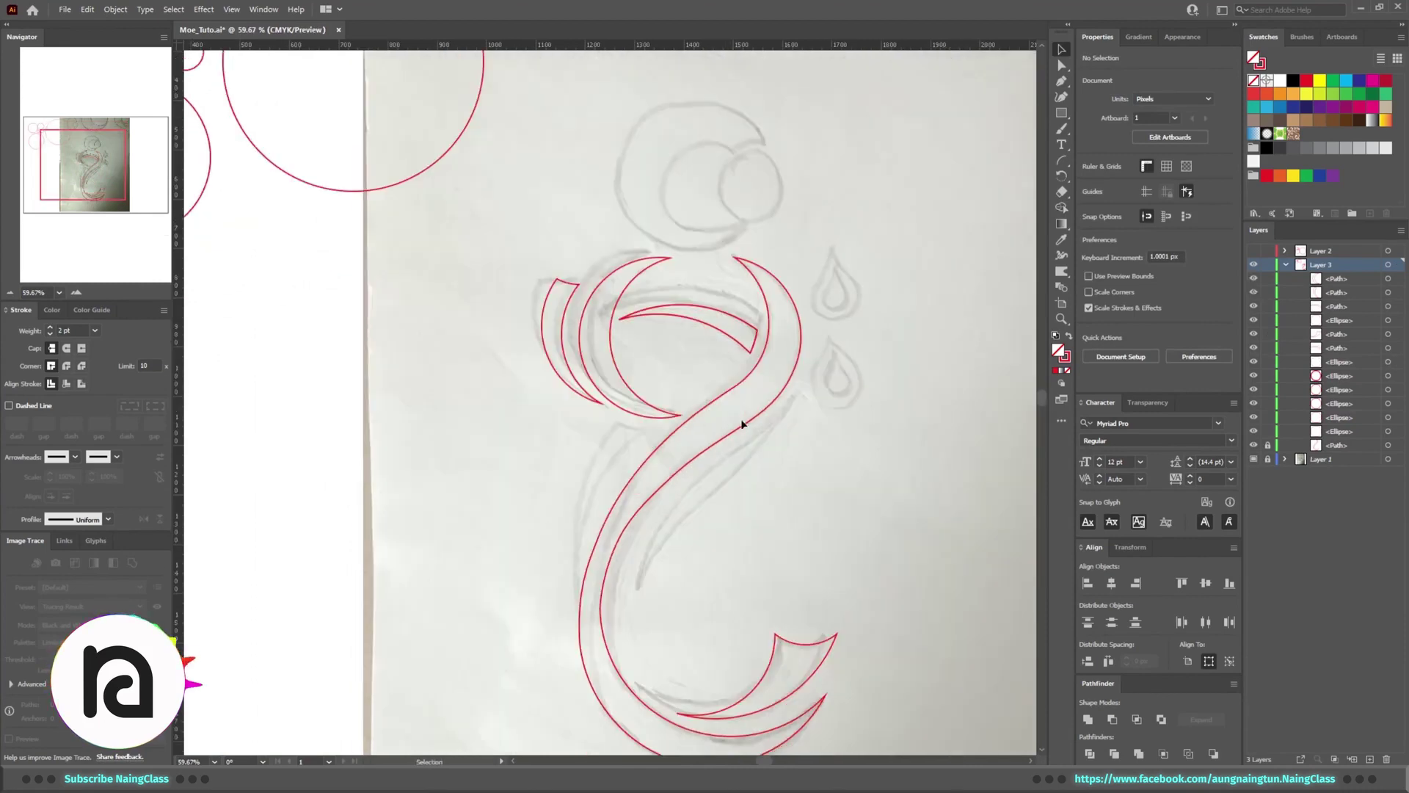
Place a copy of the 325.6 px circle over the round head sketch above the bowl
{"action": "scroll", "coordinate": [802, 389], "scroll_direction": "down", "scroll_amount": 3}
{"action": "scroll", "coordinate": [734, 396], "scroll_direction": "down", "scroll_amount": 2}
{"action": "scroll", "coordinate": [600, 403], "scroll_direction": "up", "scroll_amount": 3}
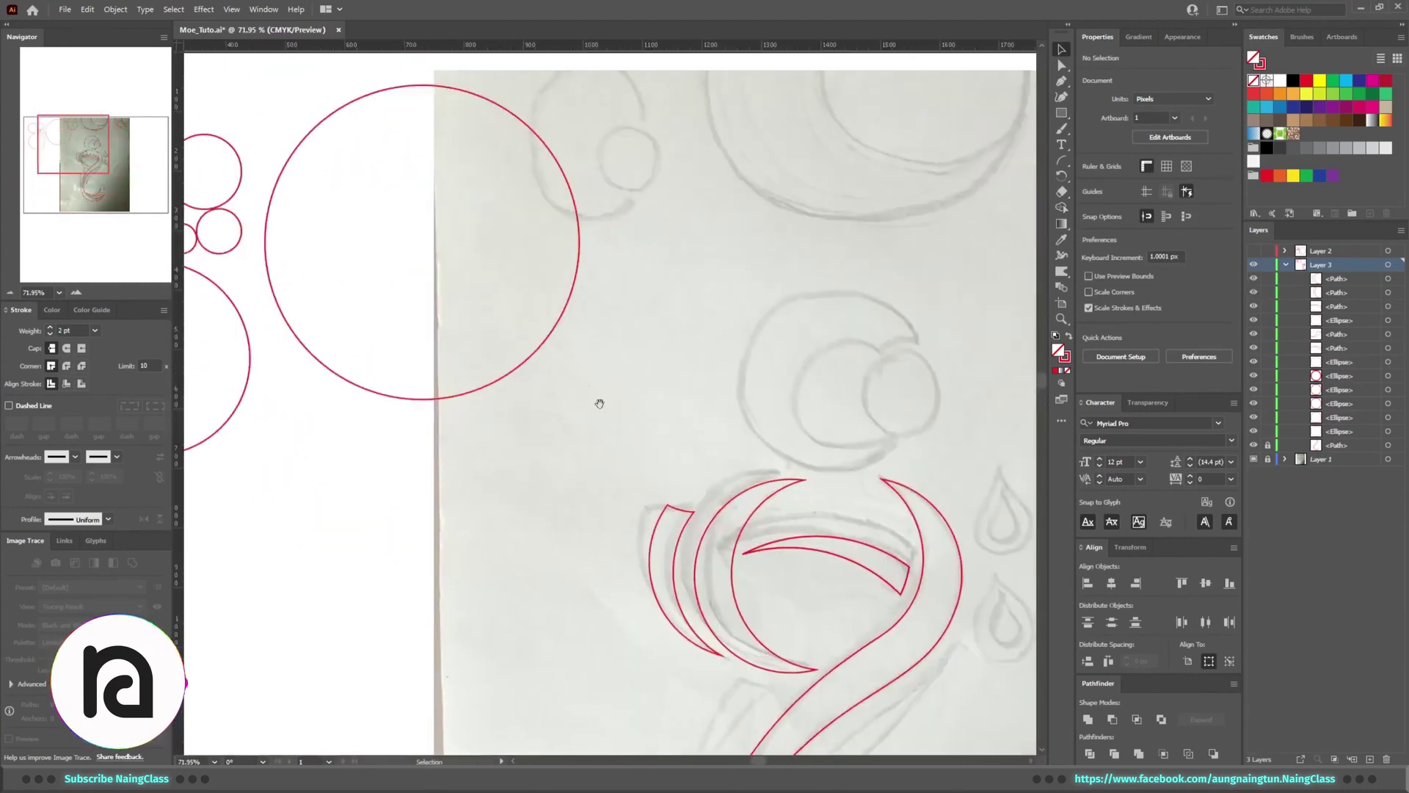
{"action": "scroll", "coordinate": [599, 402], "scroll_direction": "down", "scroll_amount": 1}
{"action": "left_click_drag", "start_coordinate": [298, 256], "coordinate": [906, 323]}
{"action": "scroll", "coordinate": [808, 367], "scroll_direction": "up", "scroll_amount": 4}
{"action": "key", "text": "ctrl+shift+a"}
{"action": "scroll", "coordinate": [661, 418], "scroll_direction": "down", "scroll_amount": 4}
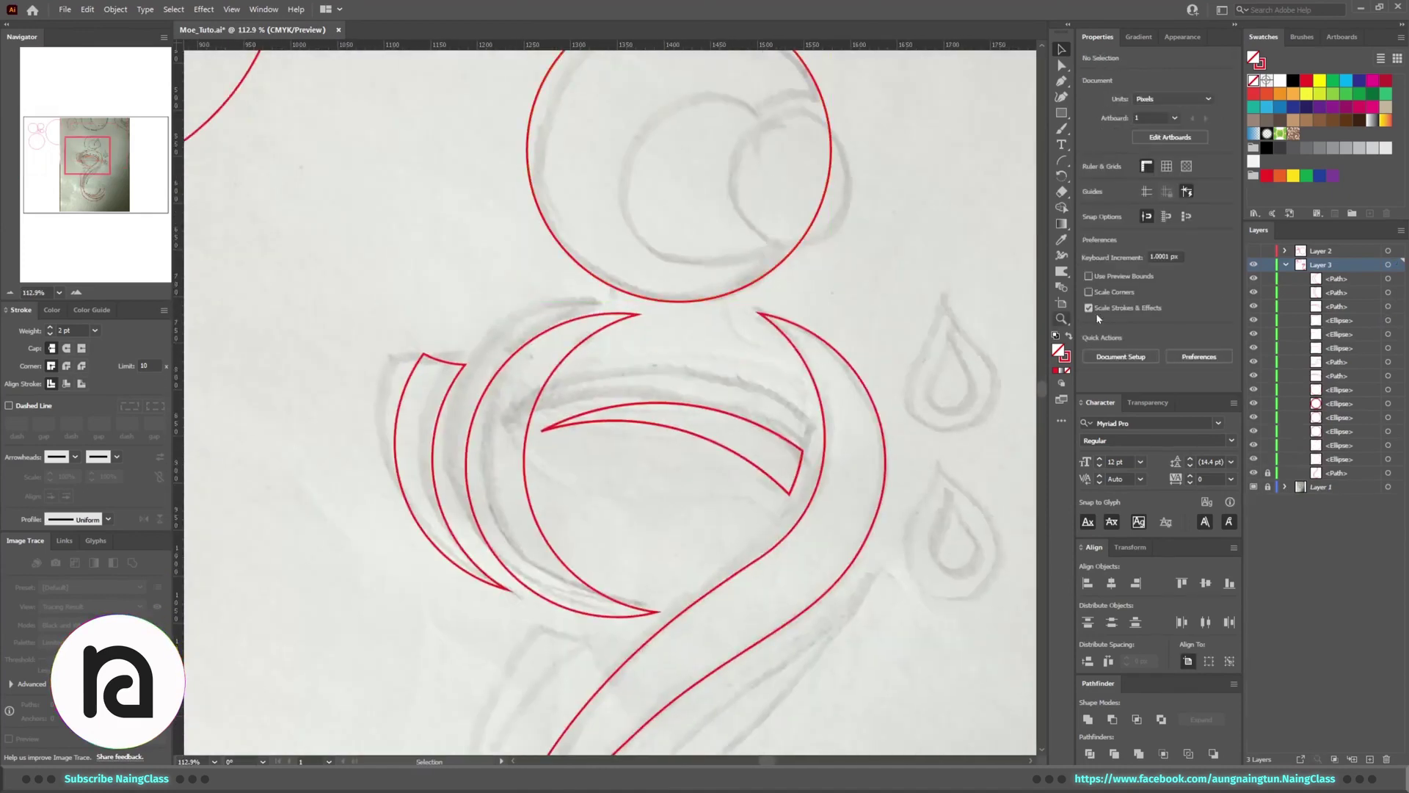
Nudge the bowl's inner crescent up towards a horizontal guide placed at the S-curve's upper tip
{"action": "left_click", "coordinate": [561, 371]}
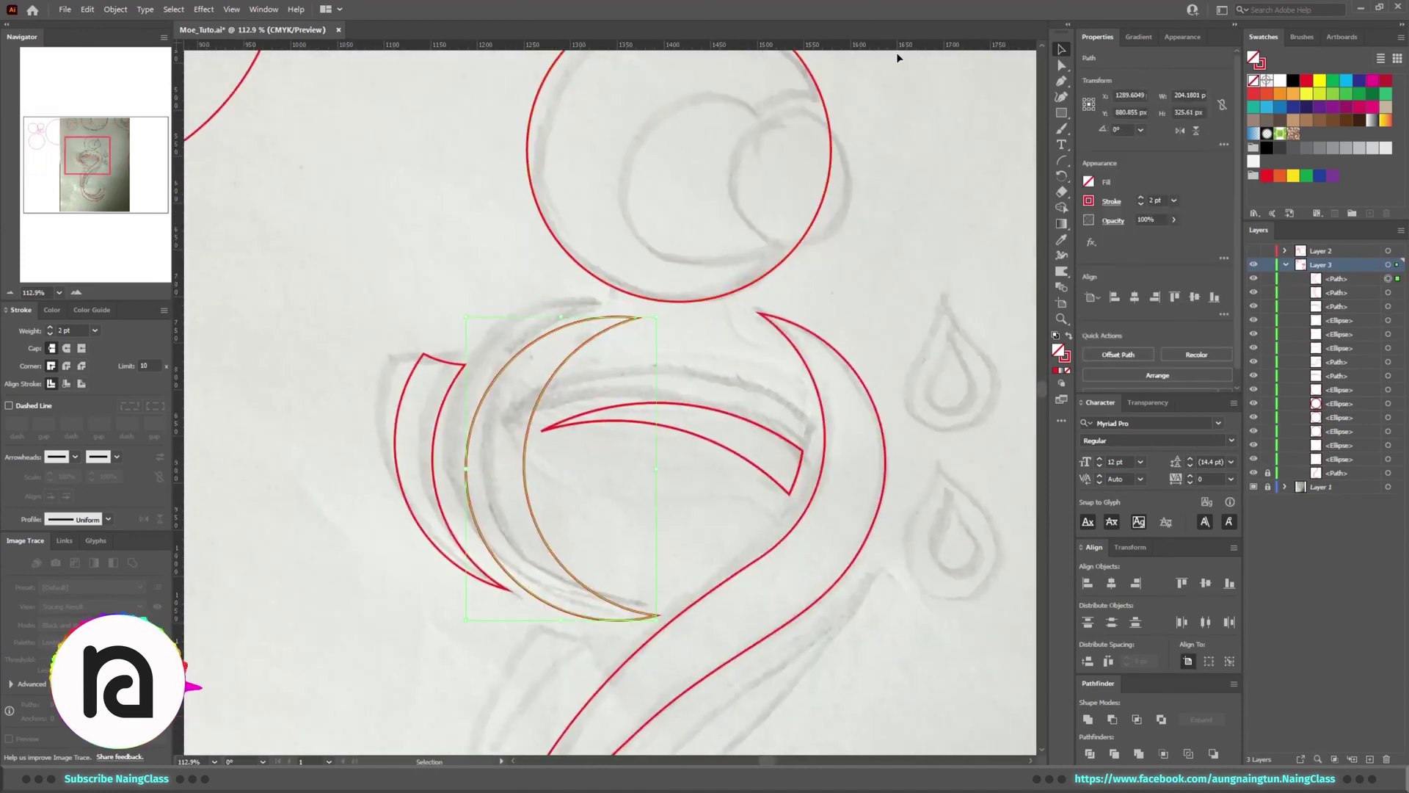
{"action": "scroll", "coordinate": [638, 324], "scroll_direction": "up", "scroll_amount": 1}
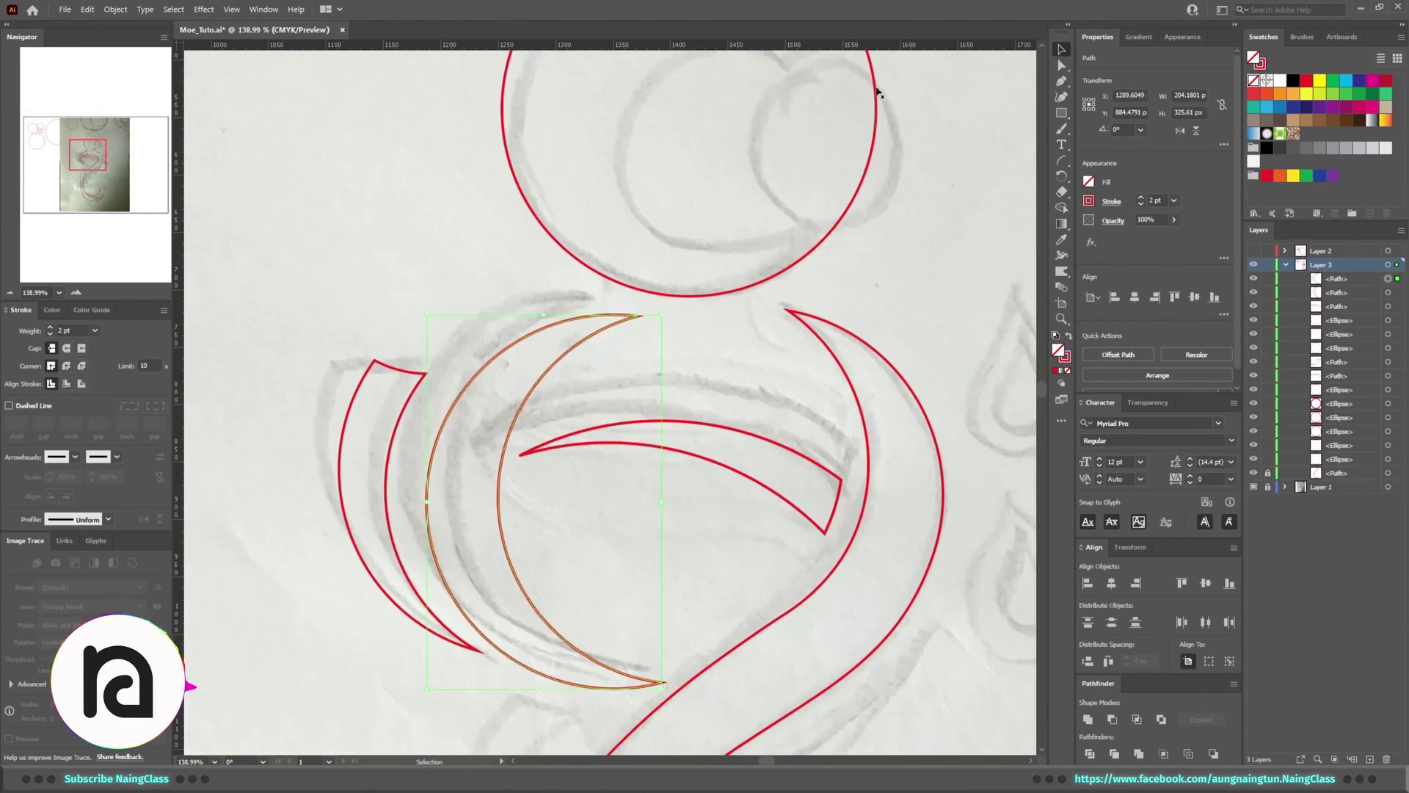
{"action": "key", "text": "v"}
{"action": "key", "text": "Up"}
{"action": "key", "text": "Up"}
{"action": "key", "text": "Up"}
{"action": "key", "text": "Up"}
{"action": "key", "text": "Up"}
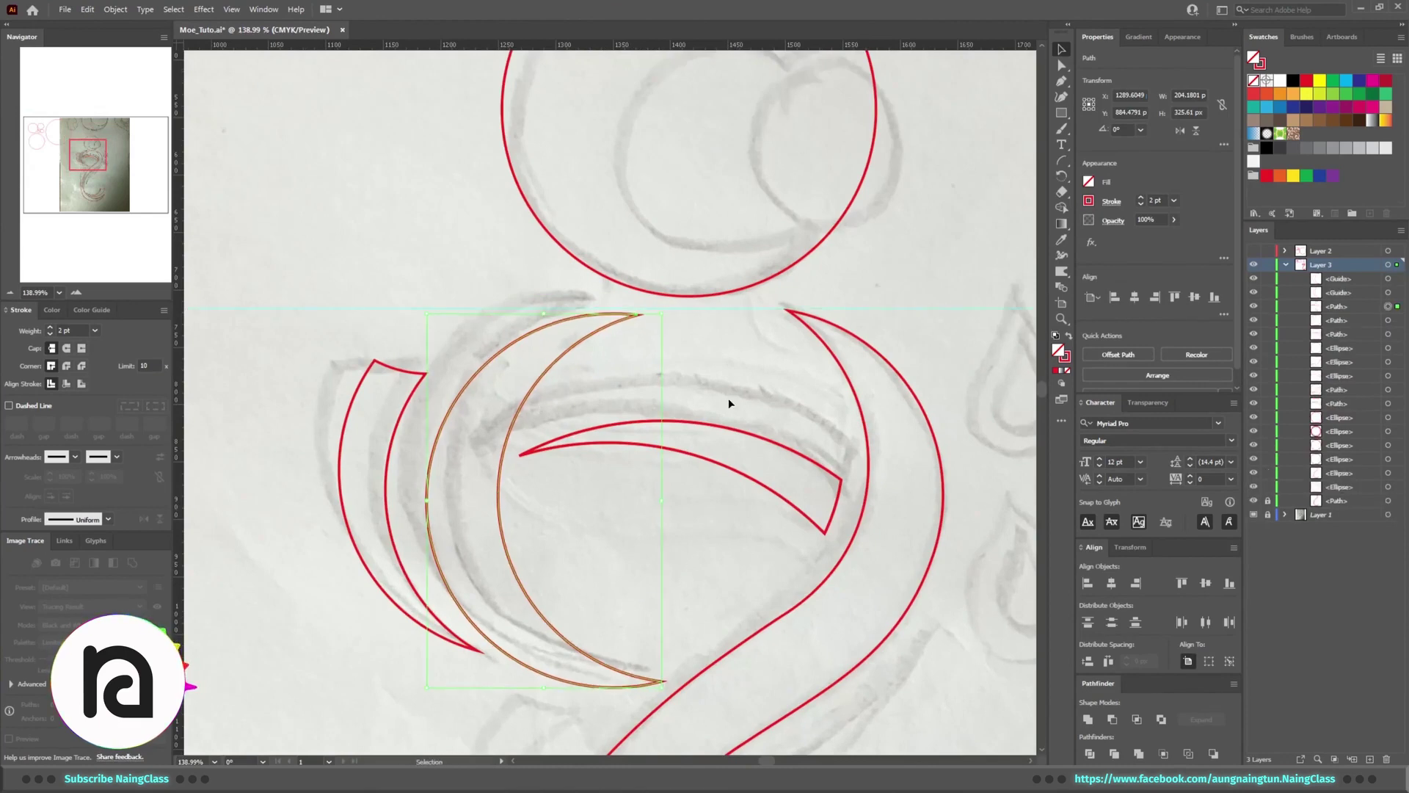
Delete the arched band inside the bowl
{"action": "scroll", "coordinate": [781, 354], "scroll_direction": "down", "scroll_amount": 2}
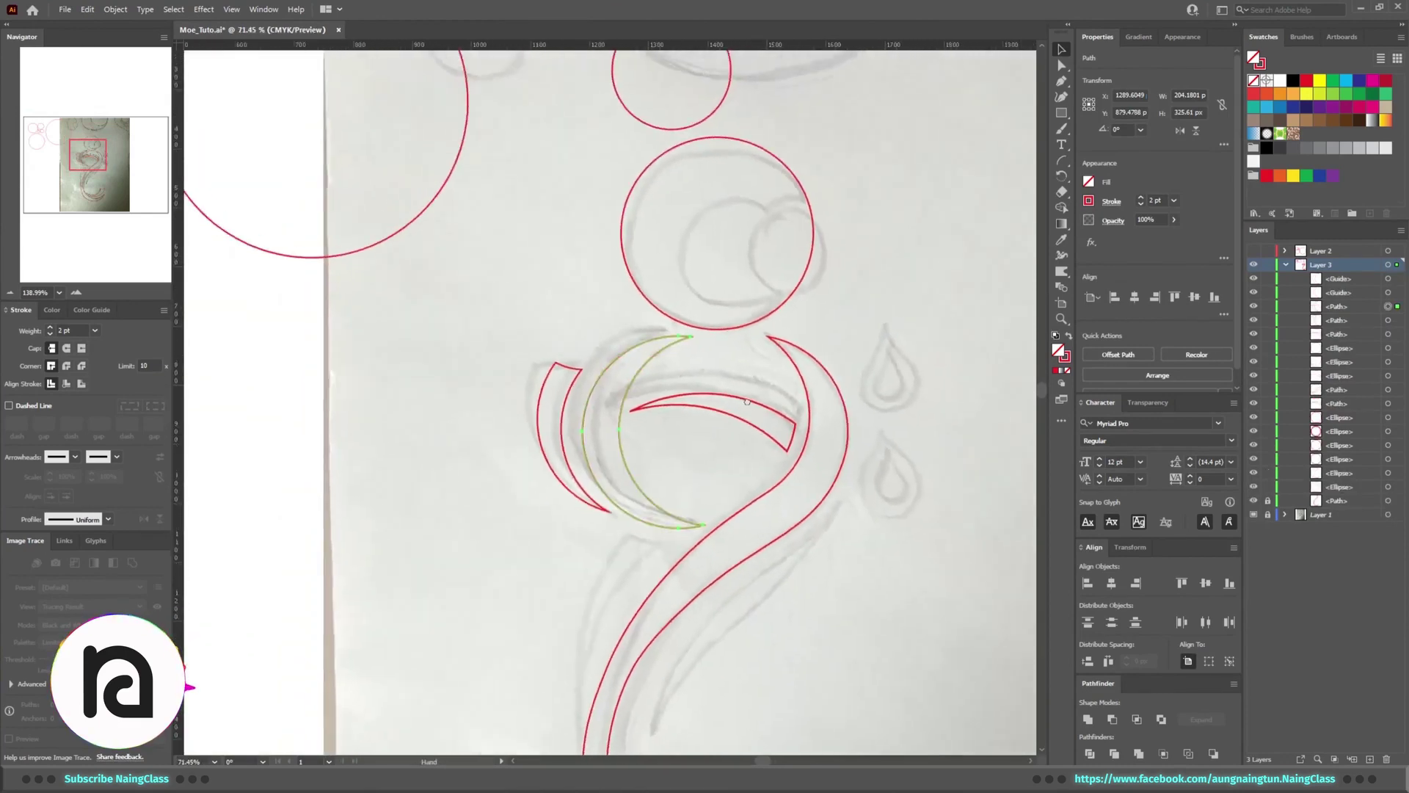
{"action": "left_click", "coordinate": [755, 410]}
{"action": "scroll", "coordinate": [754, 409], "scroll_direction": "up", "scroll_amount": 2}
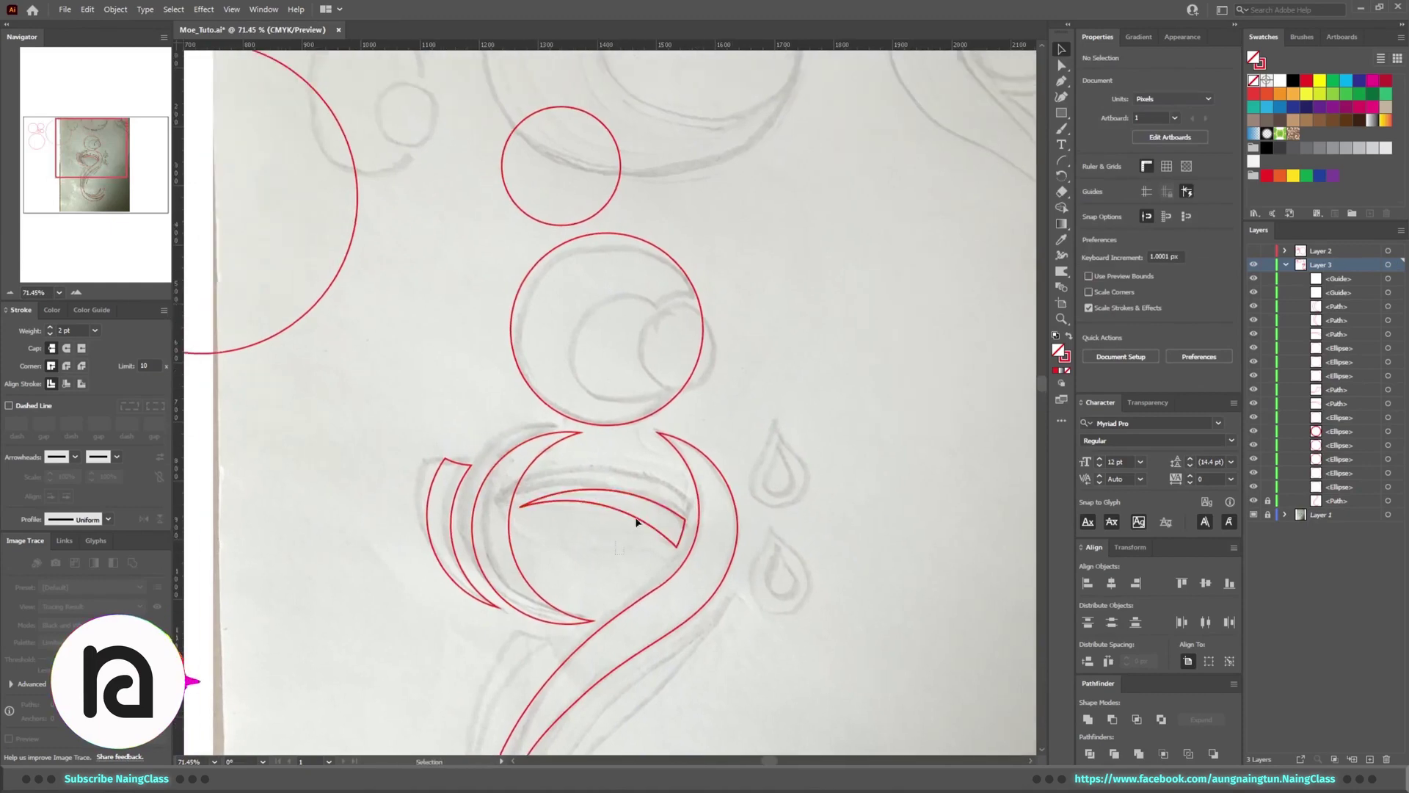
{"action": "scroll", "coordinate": [636, 522], "scroll_direction": "down", "scroll_amount": 3}
{"action": "scroll", "coordinate": [652, 524], "scroll_direction": "up", "scroll_amount": 2}
{"action": "scroll", "coordinate": [399, 298], "scroll_direction": "up", "scroll_amount": 1}
Place two 528.5 px circle copies below the sketched bowl rim, offsetting them so their upper arcs form a tapering band
{"action": "left_click", "coordinate": [456, 351]}
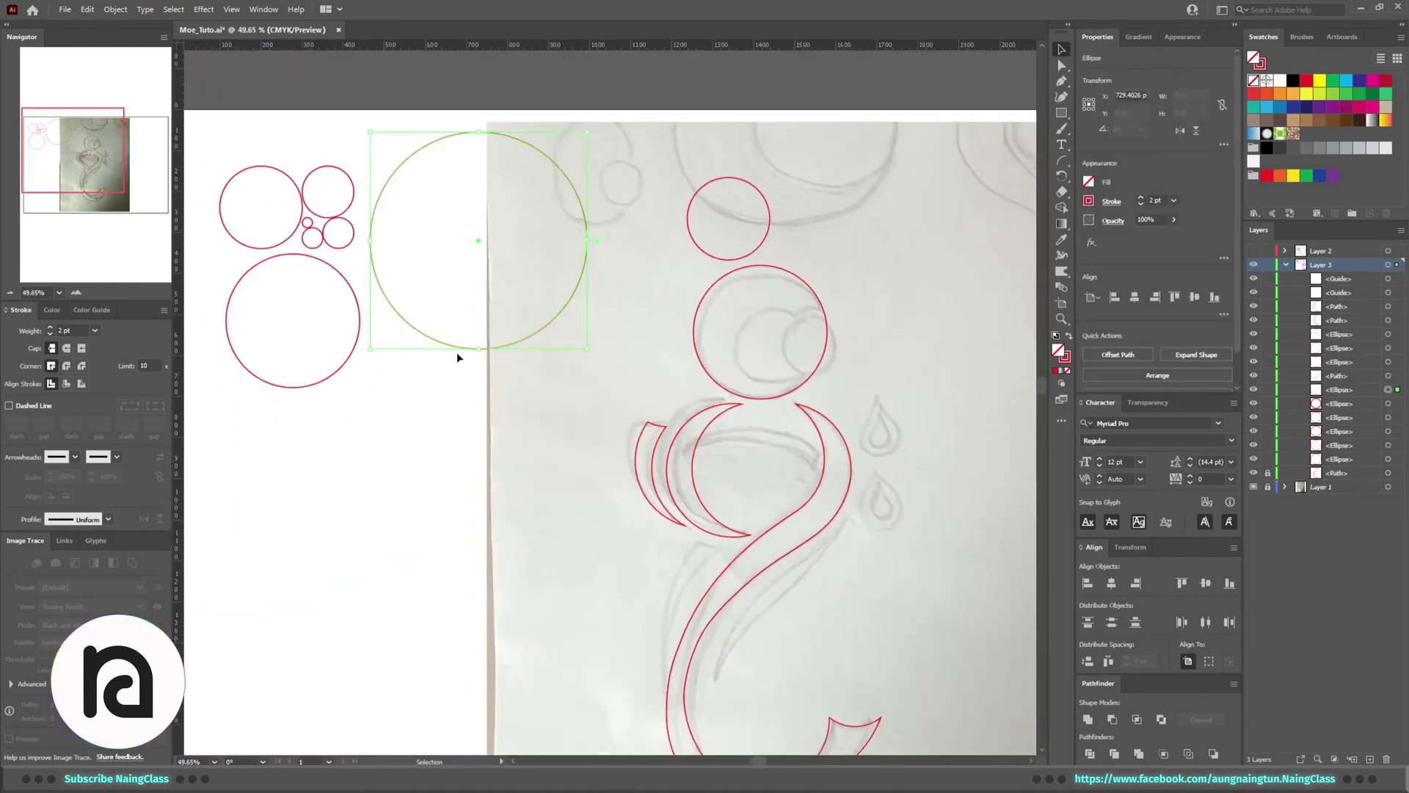
{"action": "left_click_drag", "start_coordinate": [456, 358], "coordinate": [755, 655]}
{"action": "scroll", "coordinate": [755, 654], "scroll_direction": "up", "scroll_amount": 3}
{"action": "mouse_move", "coordinate": [807, 459]}
{"action": "left_mouse_down"}
{"action": "mouse_move", "coordinate": [825, 466]}
{"action": "mouse_move", "coordinate": [789, 491]}
{"action": "mouse_move", "coordinate": [815, 476]}
{"action": "left_mouse_up"}
{"action": "scroll", "coordinate": [605, 455], "scroll_direction": "down", "scroll_amount": 1}
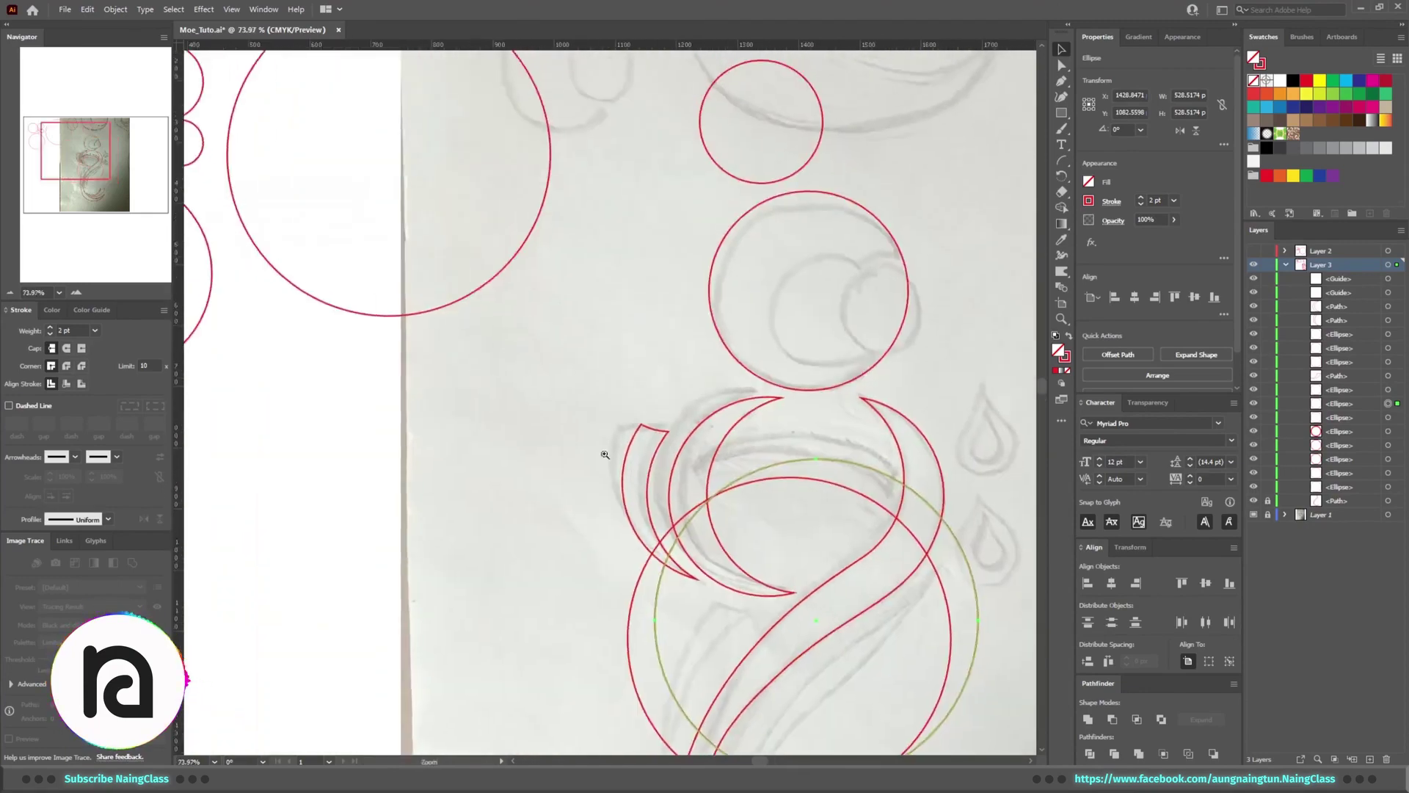
{"action": "scroll", "coordinate": [856, 394], "scroll_direction": "up", "scroll_amount": 2}
Move the 325.6 px circle from the head sketch onto the bowl and hide the S-shaped outline and both crescents
{"action": "left_click_drag", "start_coordinate": [782, 318], "coordinate": [764, 547]}
{"action": "left_click", "coordinate": [1254, 501]}
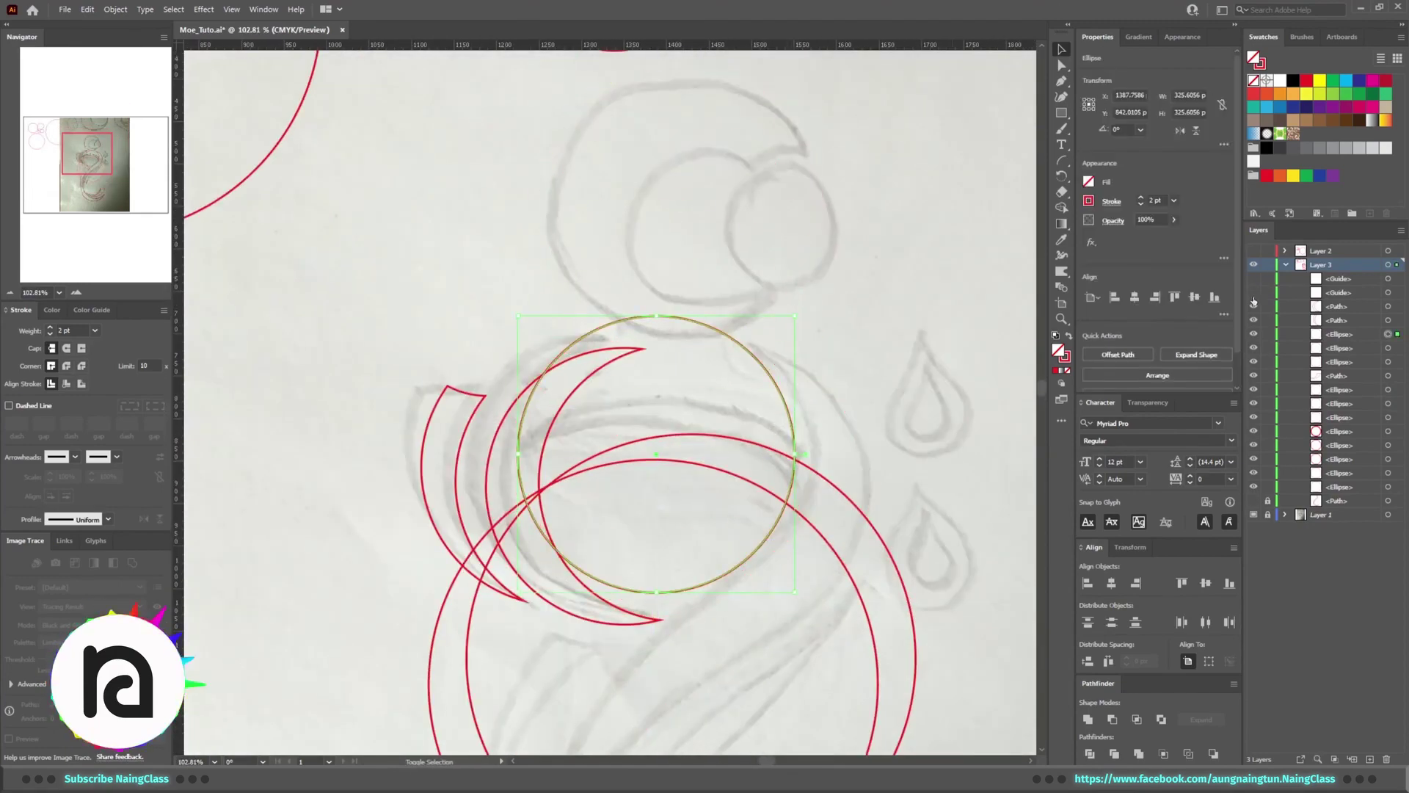
{"action": "left_click_drag", "start_coordinate": [1254, 306], "coordinate": [1254, 320]}
Trim the bowl's three overlapping circles into a tapered arched band with the Shape Builder and show the hidden outline and crescents again
{"action": "scroll", "coordinate": [734, 571], "scroll_direction": "down", "scroll_amount": 3}
{"action": "scroll", "coordinate": [589, 484], "scroll_direction": "up", "scroll_amount": 2}
{"action": "left_click", "coordinate": [814, 490], "text": "shift"}
{"action": "left_click", "coordinate": [834, 490], "text": "shift"}
{"action": "key", "text": "shift+m"}
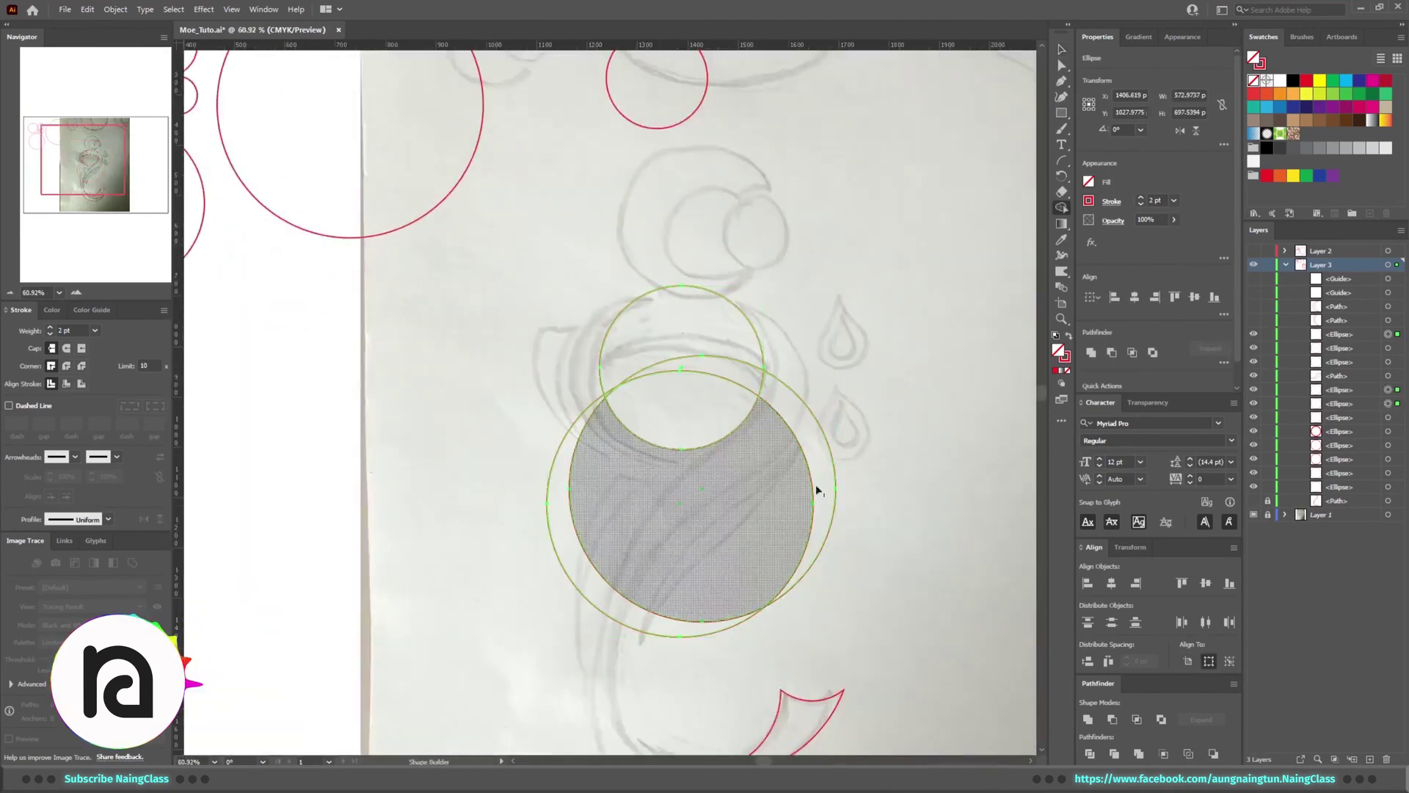
{"action": "scroll", "coordinate": [818, 490], "scroll_direction": "up", "scroll_amount": 2}
{"action": "scroll", "coordinate": [768, 381], "scroll_direction": "up", "scroll_amount": 3}
{"action": "left_click", "coordinate": [541, 362], "text": "alt"}
{"action": "scroll", "coordinate": [711, 487], "scroll_direction": "down", "scroll_amount": 4}
{"action": "key", "text": "v"}
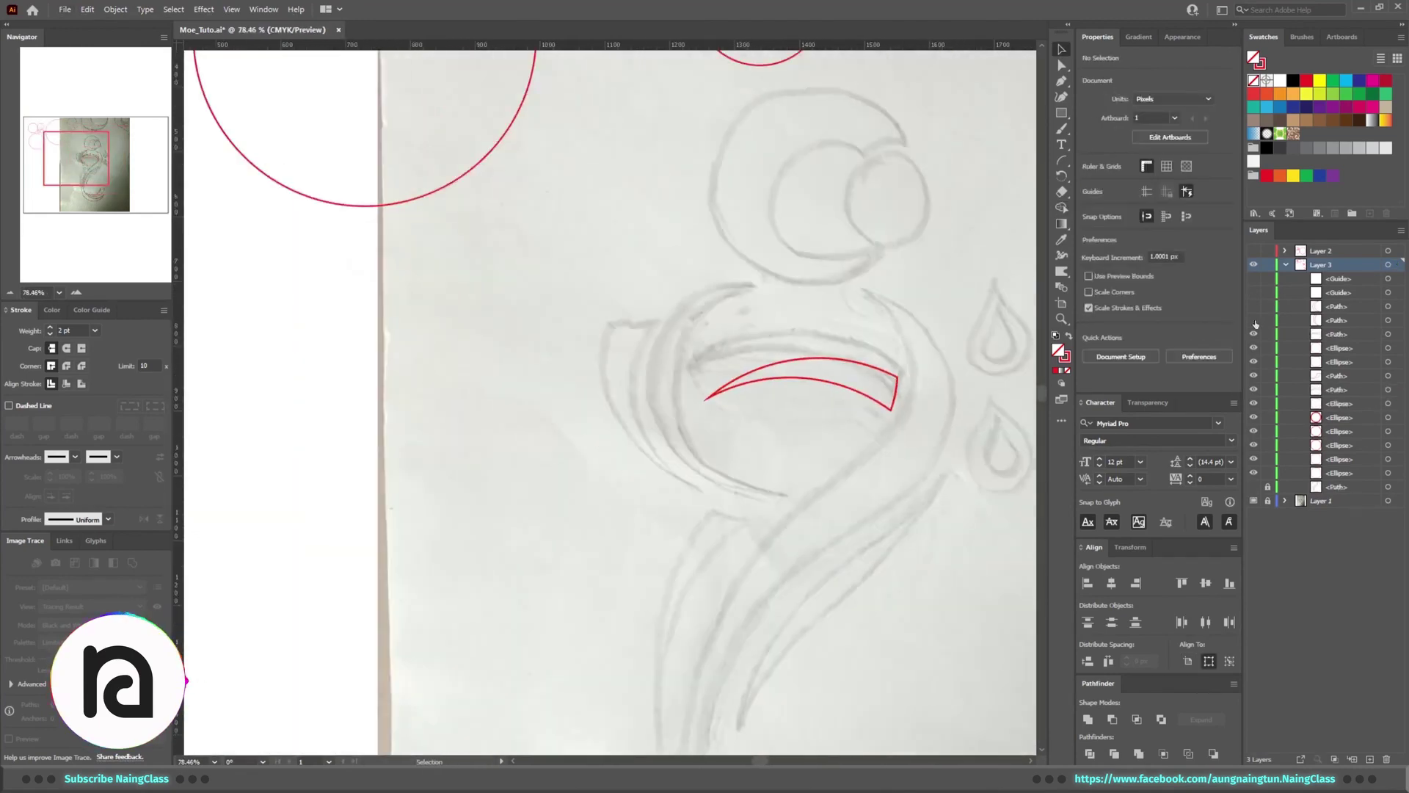
{"action": "left_click_drag", "start_coordinate": [1255, 324], "coordinate": [1254, 306]}
{"action": "left_click", "coordinate": [1253, 487]}
Shift both bowl crescents about 20 px left, away from the arched band
{"action": "scroll", "coordinate": [660, 382], "scroll_direction": "down", "scroll_amount": 3}
{"action": "scroll", "coordinate": [734, 316], "scroll_direction": "up", "scroll_amount": 5}
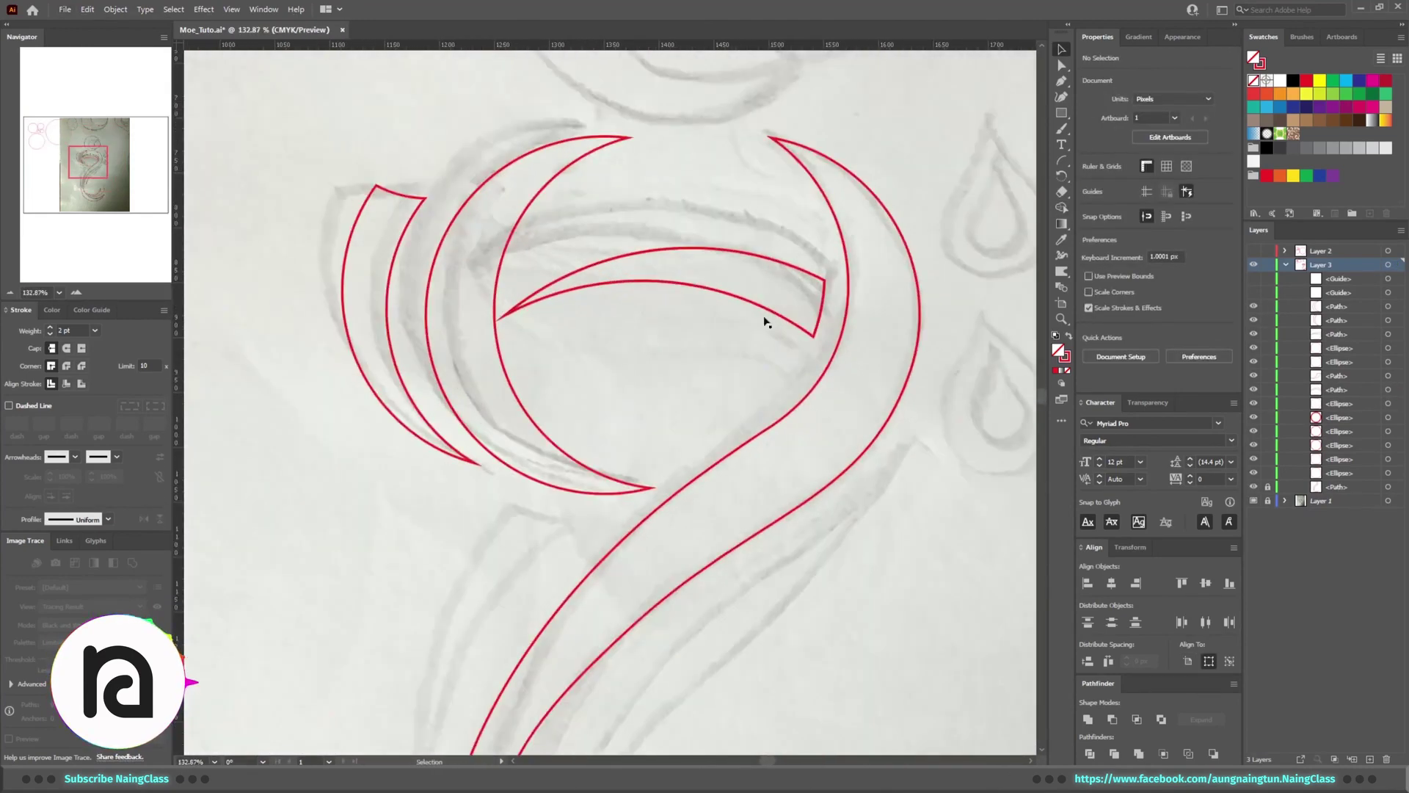
{"action": "left_click", "coordinate": [767, 312]}
{"action": "scroll", "coordinate": [810, 360], "scroll_direction": "down", "scroll_amount": 3}
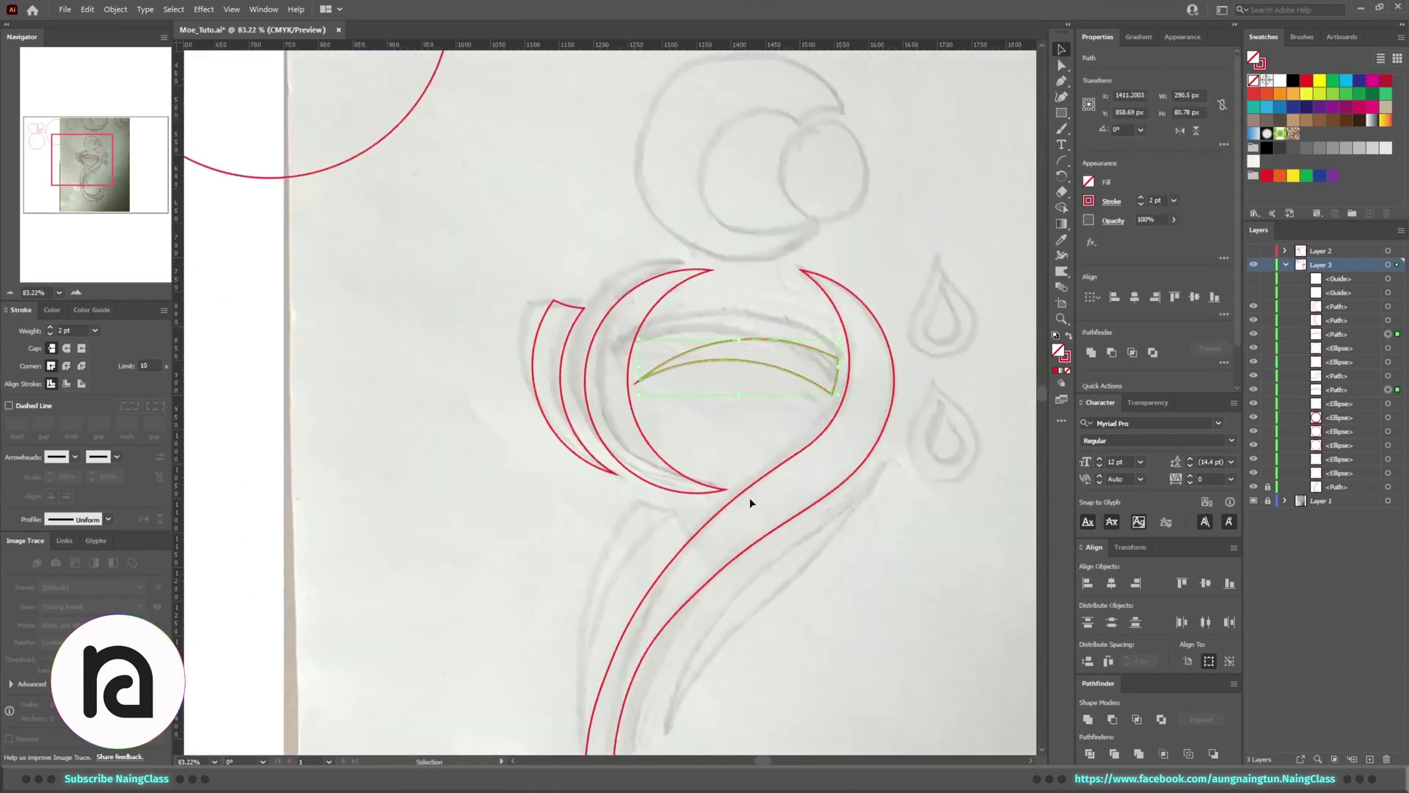
{"action": "left_click_drag", "start_coordinate": [487, 318], "coordinate": [613, 333]}
{"action": "key", "text": "shift+Left"}
{"action": "key", "text": "shift+Left"}
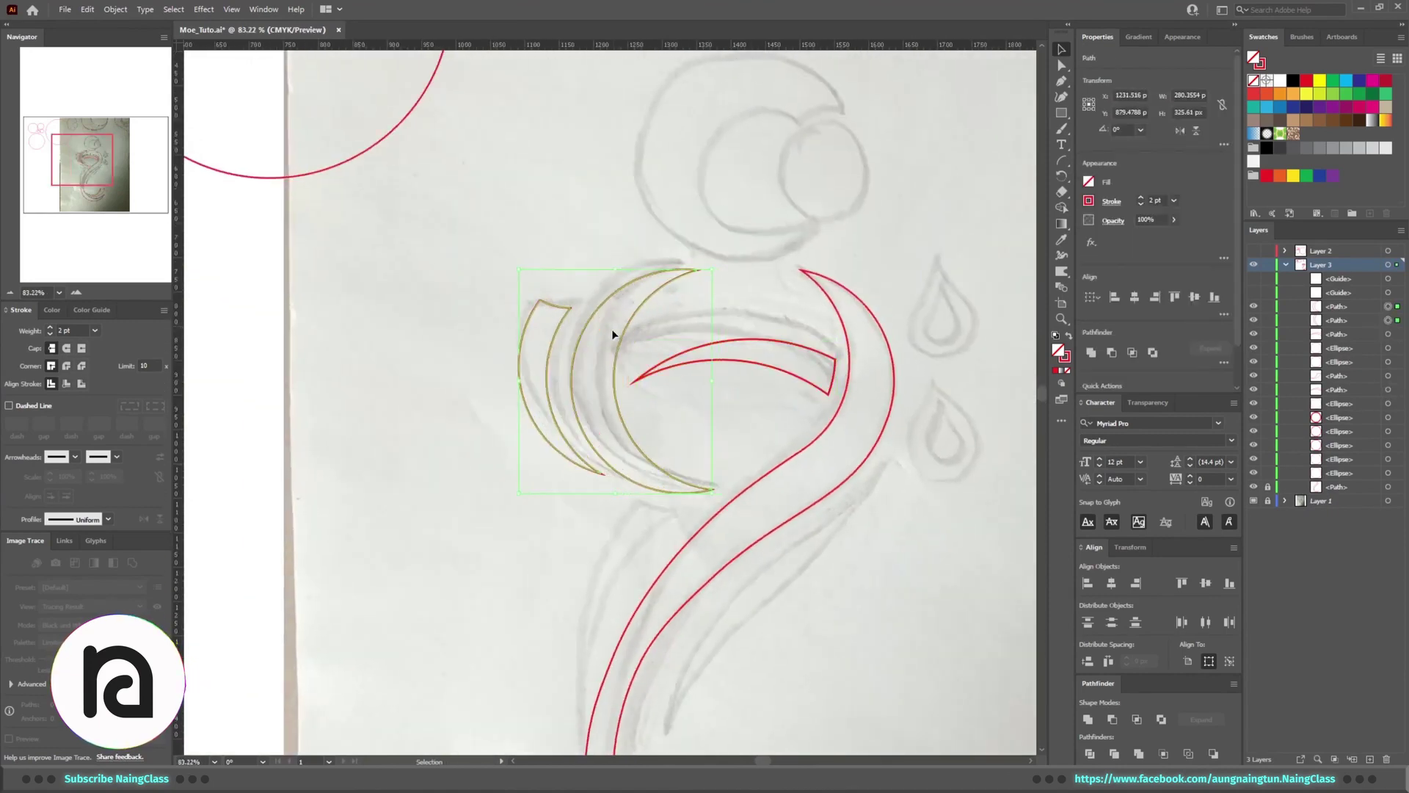
{"action": "left_click", "coordinate": [613, 334]}
Place a copy of the 325.6 px circle over the head sketch and position the 200.9 px circle inside it
{"action": "scroll", "coordinate": [660, 384], "scroll_direction": "down", "scroll_amount": 3}
{"action": "scroll", "coordinate": [371, 411], "scroll_direction": "up", "scroll_amount": 2}
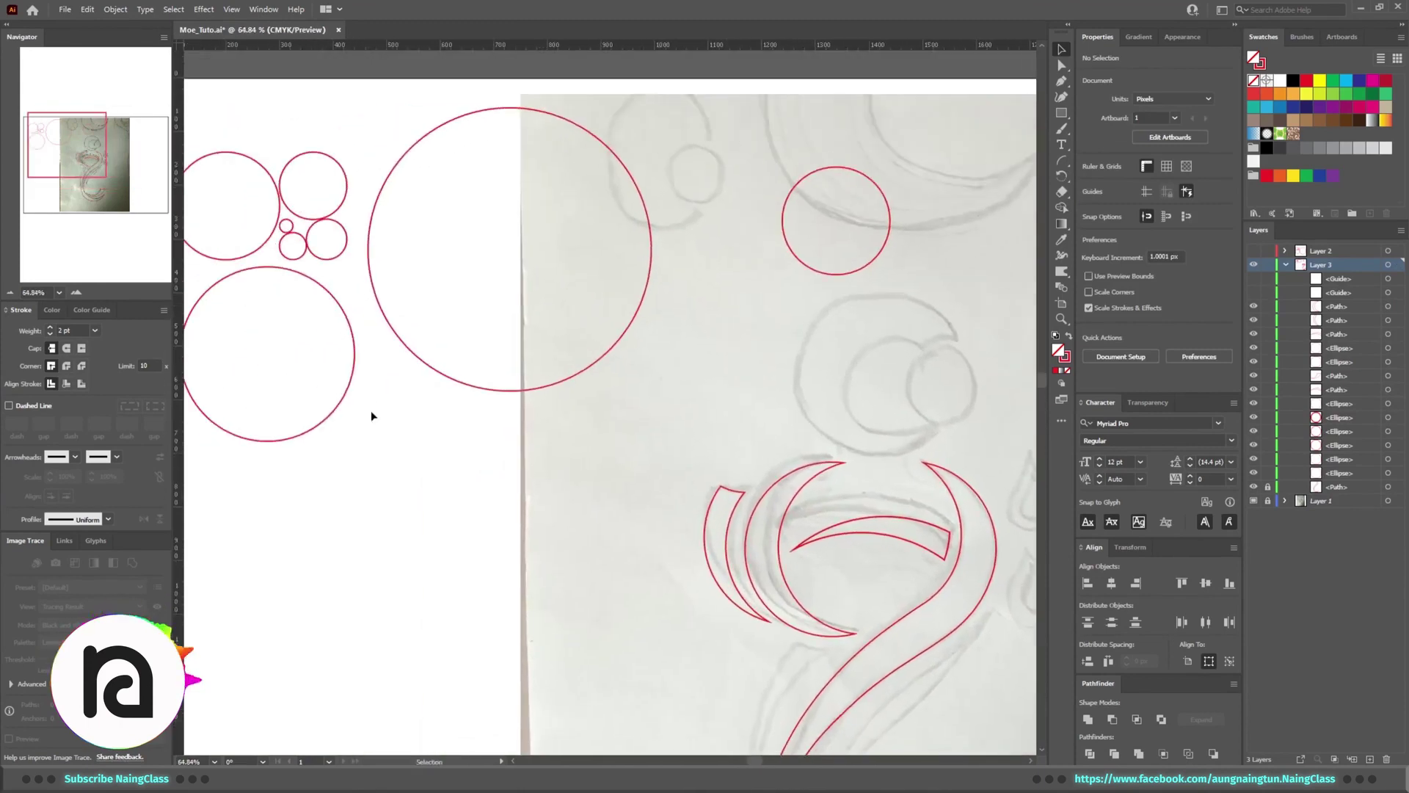
{"action": "left_click_drag", "start_coordinate": [325, 413], "coordinate": [924, 411]}
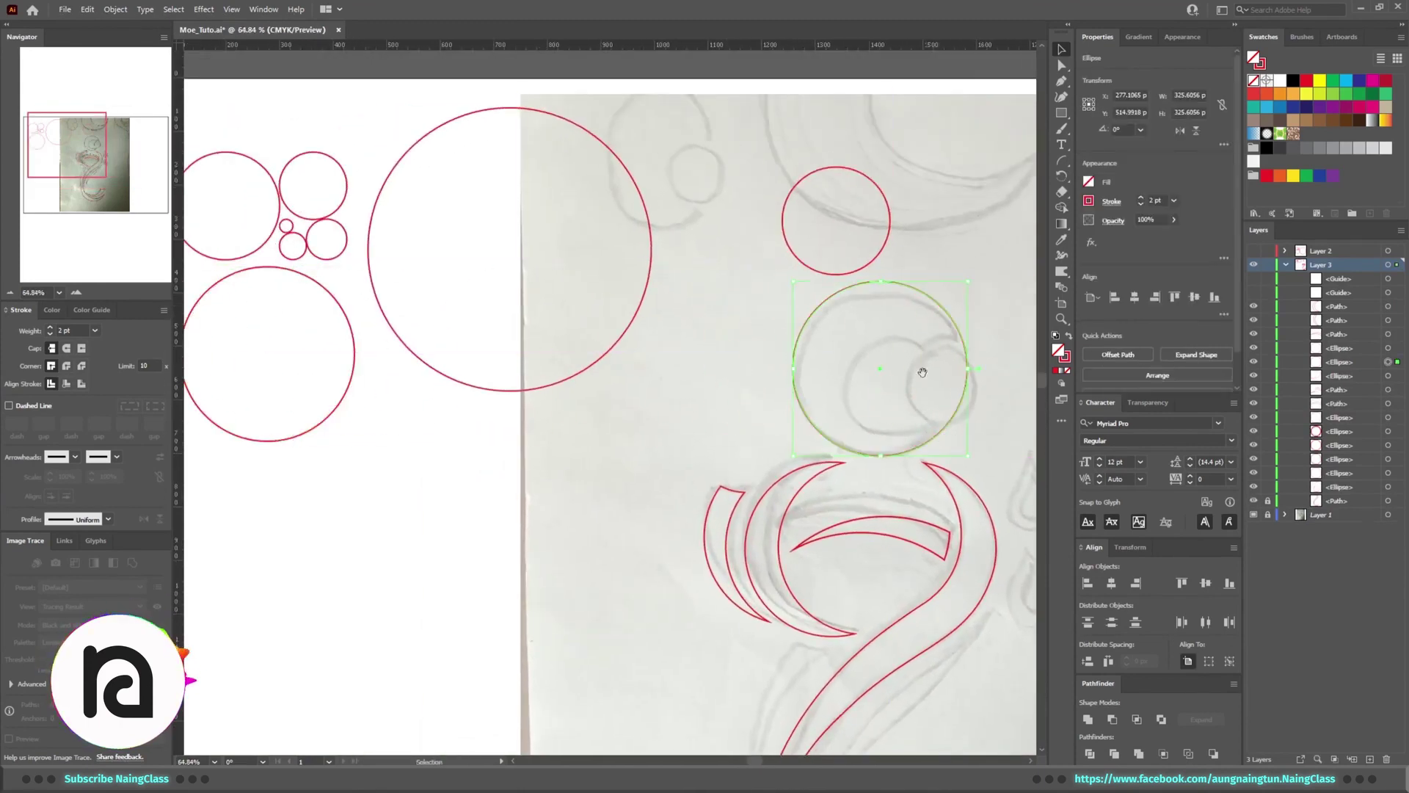
{"action": "scroll", "coordinate": [924, 411], "scroll_direction": "up", "scroll_amount": 1}
{"action": "left_click_drag", "start_coordinate": [588, 274], "coordinate": [650, 491]}
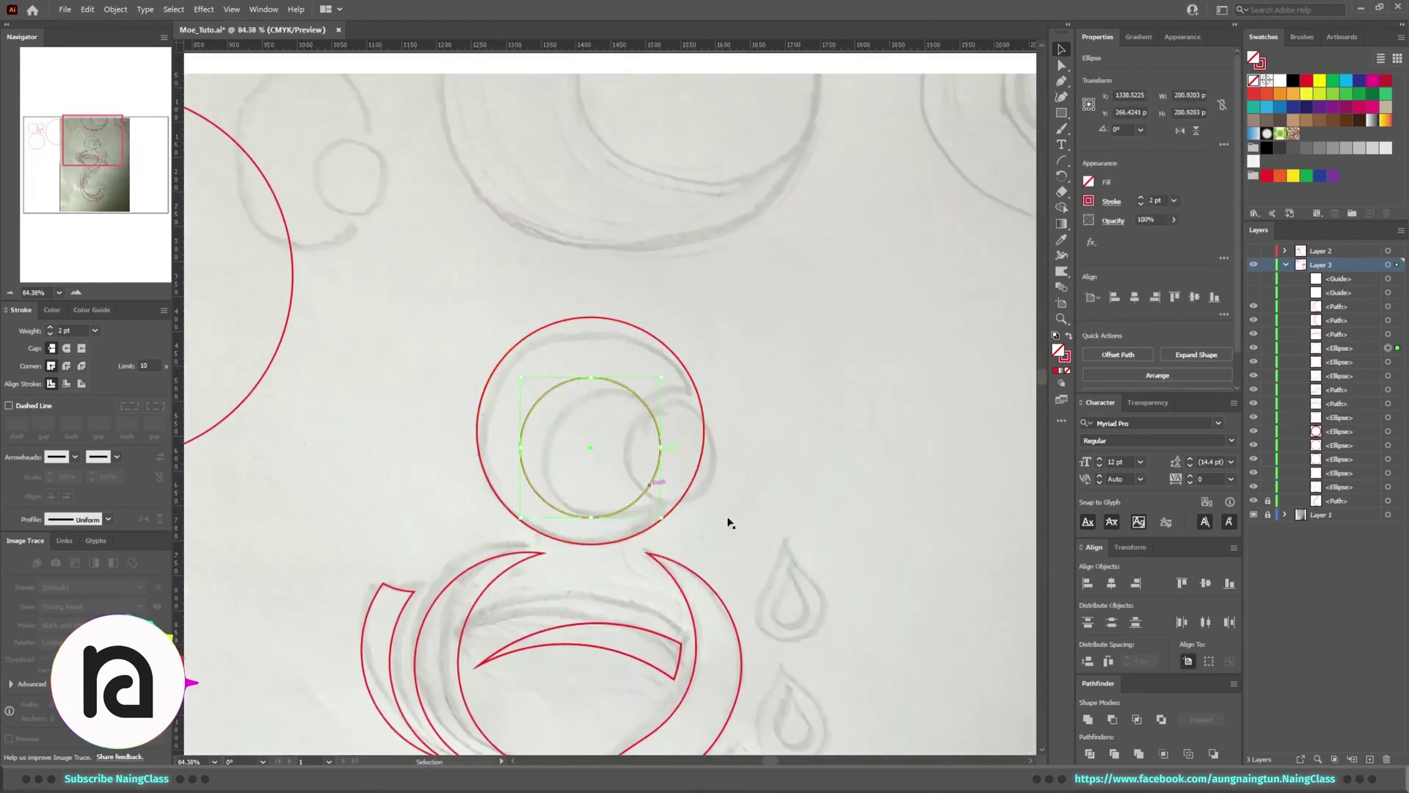
{"action": "left_click", "coordinate": [702, 424], "text": "shift"}
Place a 125.8 px circle copy over the head's small side circle and center a 200.9 px circle copy around it
{"action": "scroll", "coordinate": [646, 433], "scroll_direction": "down", "scroll_amount": 2}
{"action": "scroll", "coordinate": [646, 433], "scroll_direction": "left", "scroll_amount": 3}
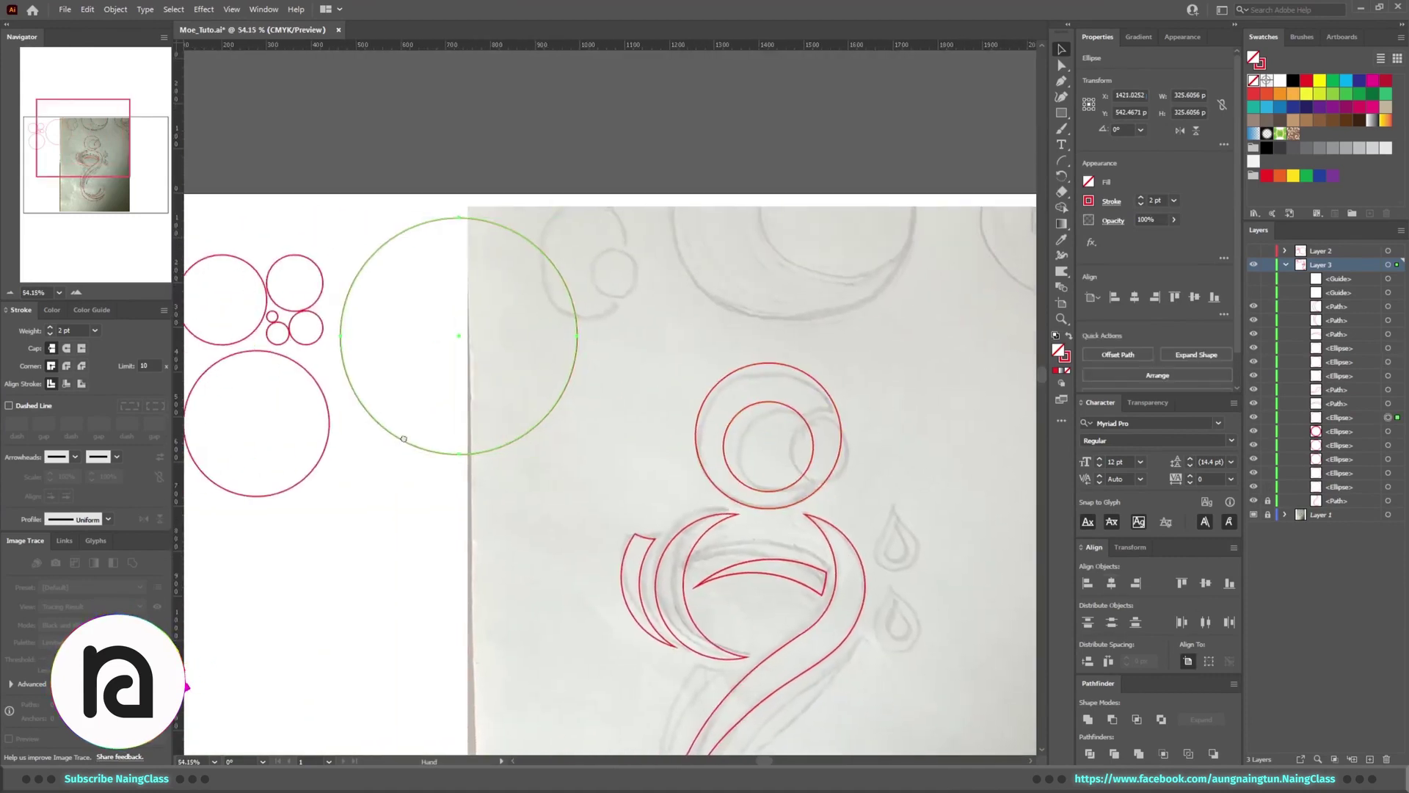
{"action": "left_click", "coordinate": [292, 310]}
{"action": "left_click_drag", "start_coordinate": [292, 310], "coordinate": [816, 478]}
{"action": "scroll", "coordinate": [670, 409], "scroll_direction": "up", "scroll_amount": 3}
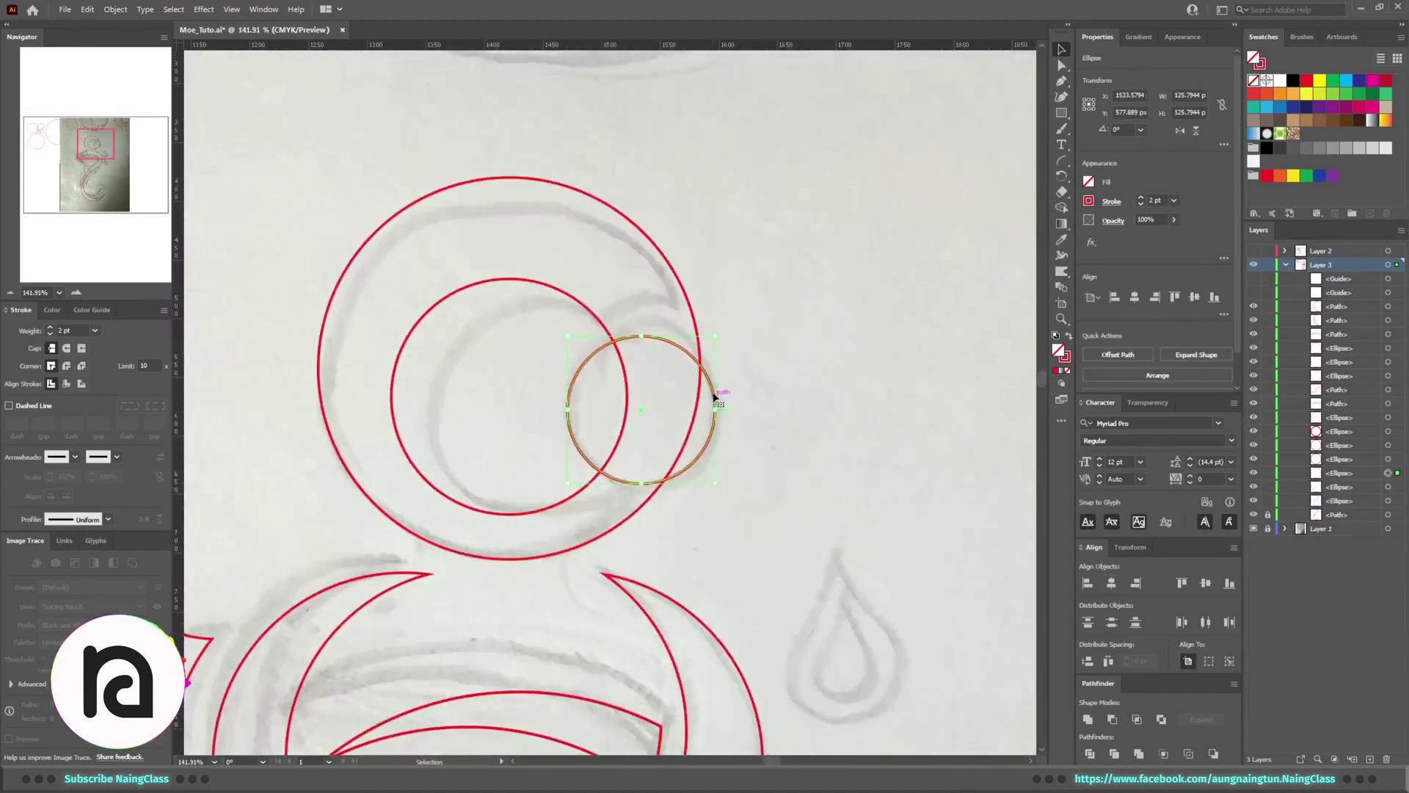
{"action": "left_click", "coordinate": [492, 293]}
{"action": "left_click_drag", "start_coordinate": [492, 293], "coordinate": [646, 403]}
Trim the head's four overlapping circles with the Shape Builder into an open crescent with a separate small circle beside it
{"action": "scroll", "coordinate": [646, 403], "scroll_direction": "down", "scroll_amount": 3}
{"action": "scroll", "coordinate": [648, 442], "scroll_direction": "up", "scroll_amount": 3}
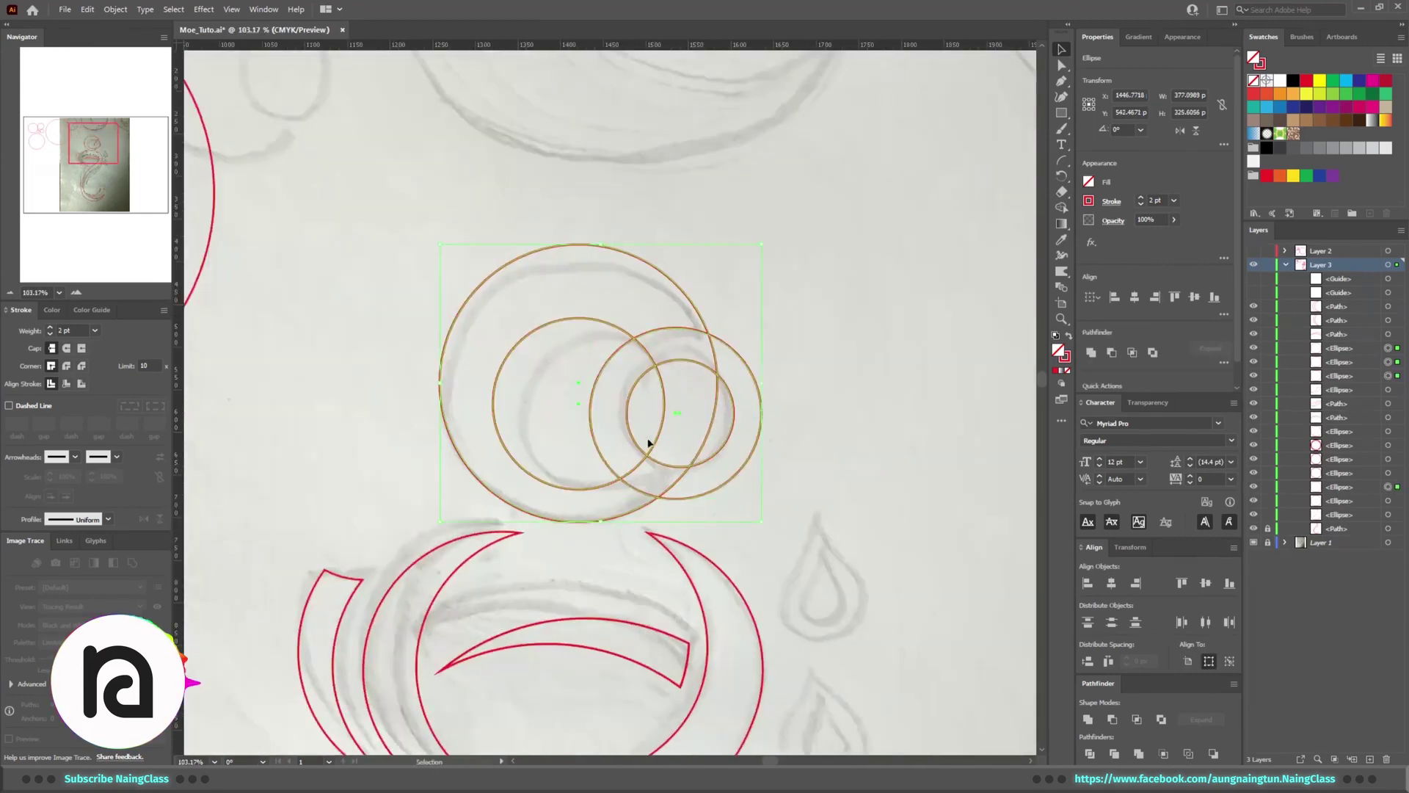
{"action": "key", "text": "shift+m"}
{"action": "left_click_drag", "start_coordinate": [738, 474], "coordinate": [629, 451]}
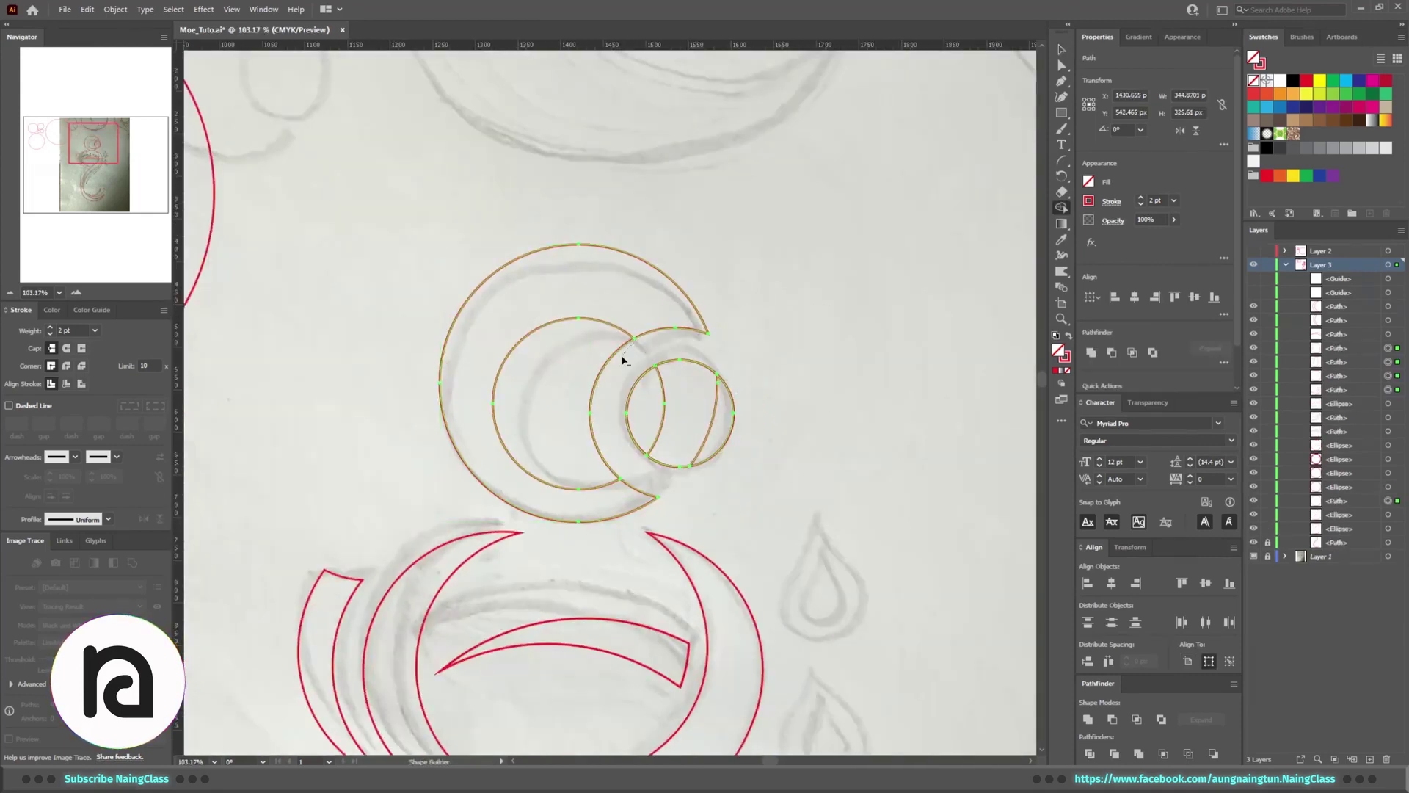
{"action": "left_click_drag", "start_coordinate": [621, 359], "coordinate": [558, 396]}
{"action": "left_click_drag", "start_coordinate": [725, 421], "coordinate": [798, 405]}
Place copies of the 125.8 px and 75.4 px circles beside the two drop sketches
{"action": "scroll", "coordinate": [798, 406], "scroll_direction": "down", "scroll_amount": 3}
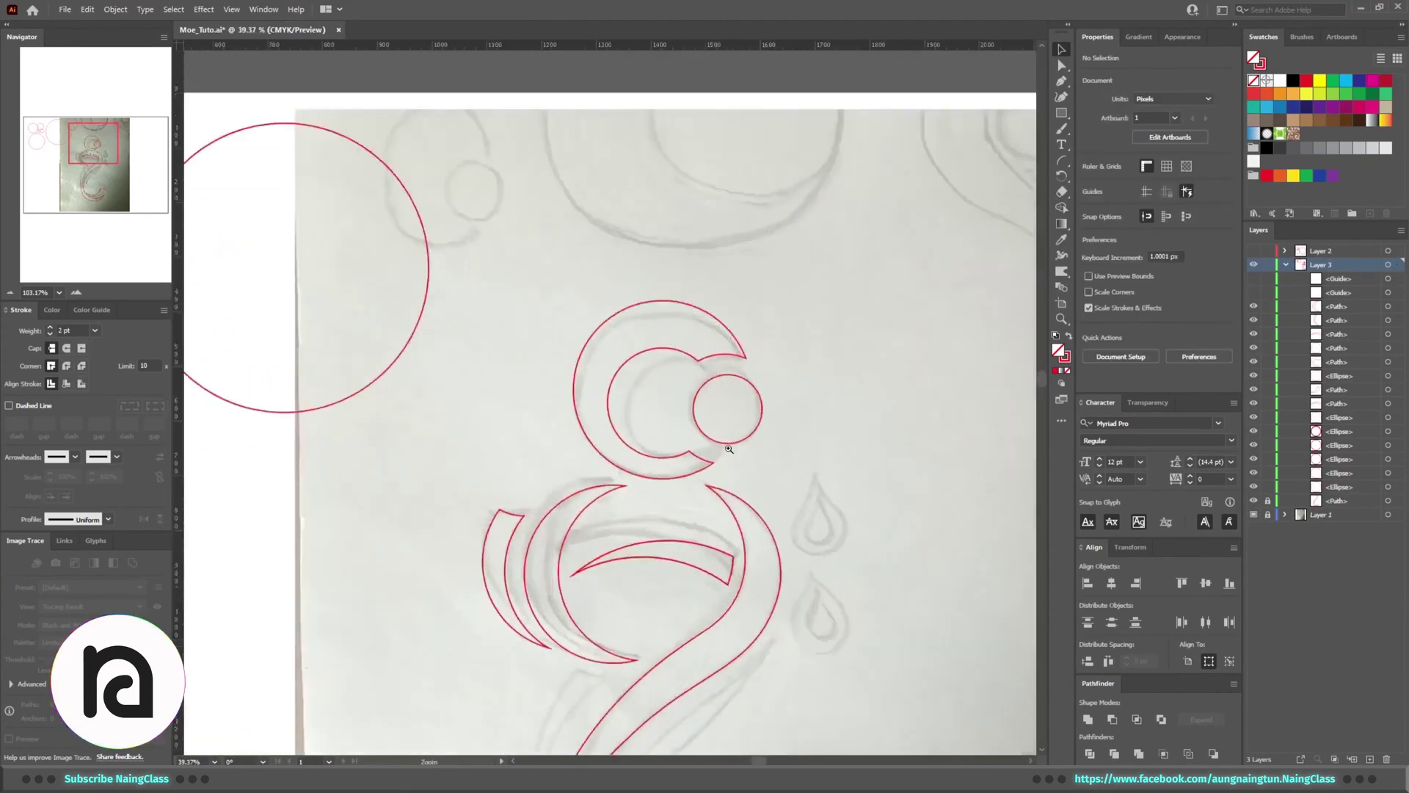
{"action": "scroll", "coordinate": [813, 438], "scroll_direction": "down", "scroll_amount": 3}
{"action": "scroll", "coordinate": [788, 424], "scroll_direction": "down", "scroll_amount": 1}
{"action": "left_click", "coordinate": [266, 205]}
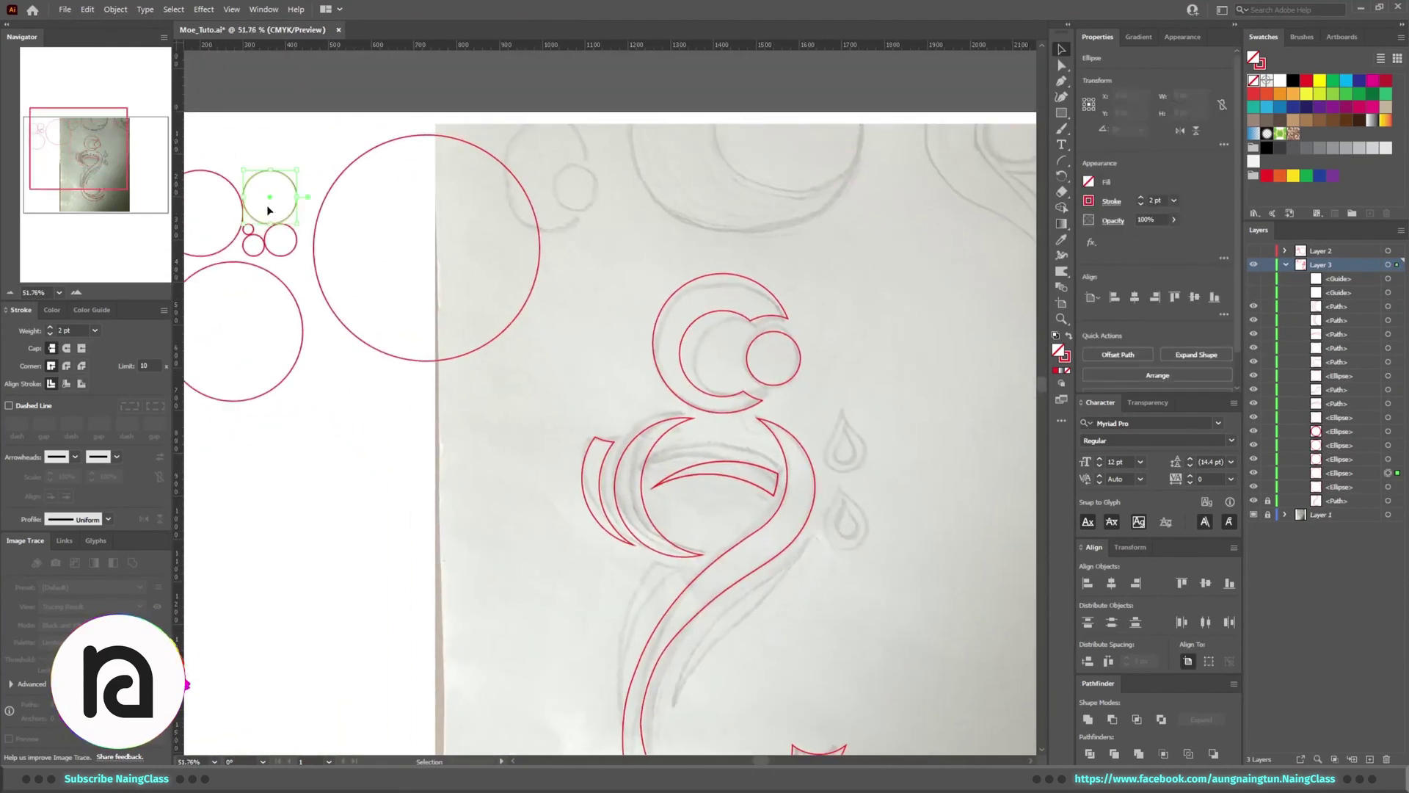
{"action": "left_click", "coordinate": [278, 224], "text": "shift"}
{"action": "left_click_drag", "start_coordinate": [277, 223], "coordinate": [923, 458]}
{"action": "key", "text": "ctrl+space"}
{"action": "left_click_drag", "start_coordinate": [861, 502], "coordinate": [893, 502]}
{"action": "left_click", "coordinate": [893, 502]}
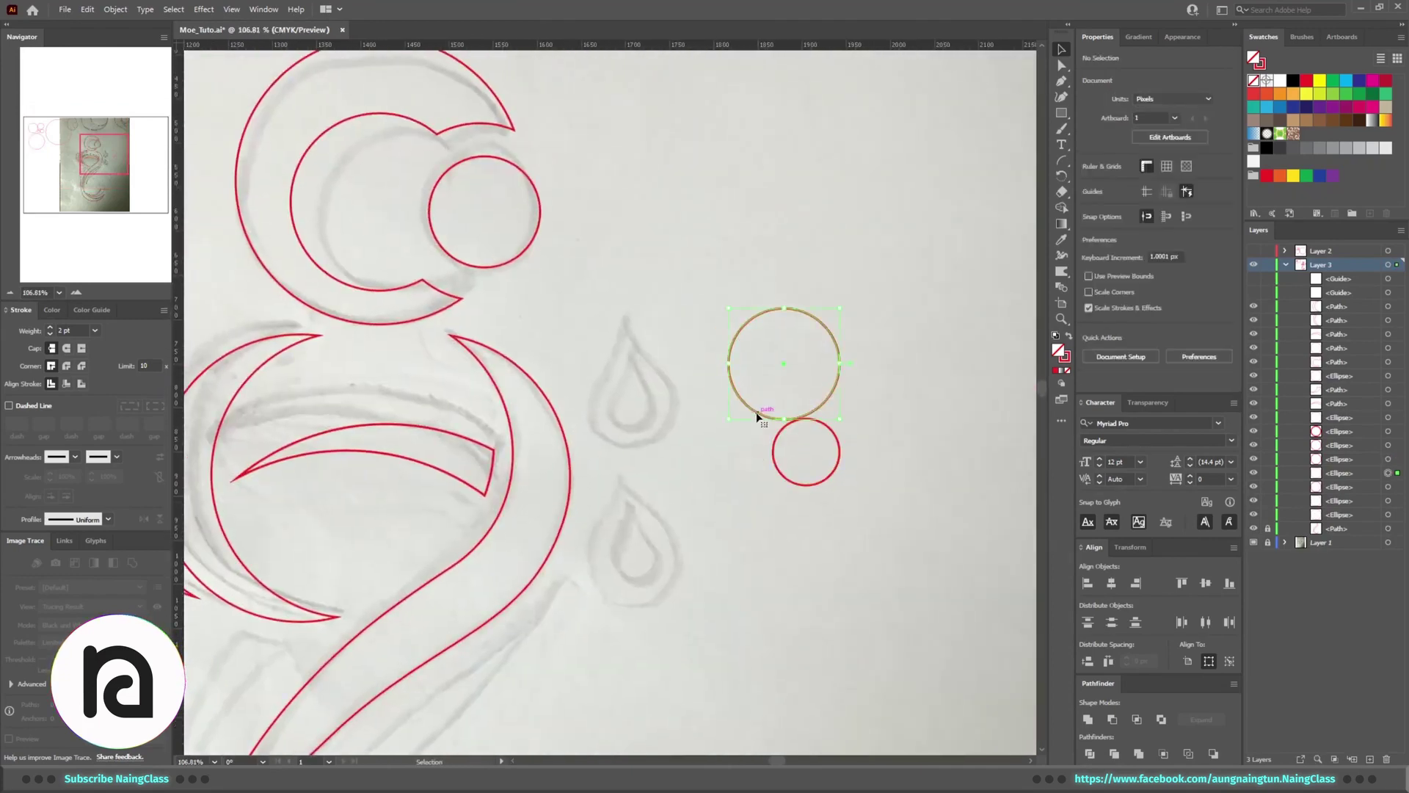
Move the 125.8 px circle onto the upper drop sketch and position the 75.4 px circle inside it, horizontally centered
{"action": "mouse_move", "coordinate": [756, 412]}
{"action": "left_mouse_down"}
{"action": "mouse_move", "coordinate": [688, 446]}
{"action": "mouse_move", "coordinate": [720, 461]}
{"action": "left_mouse_up"}
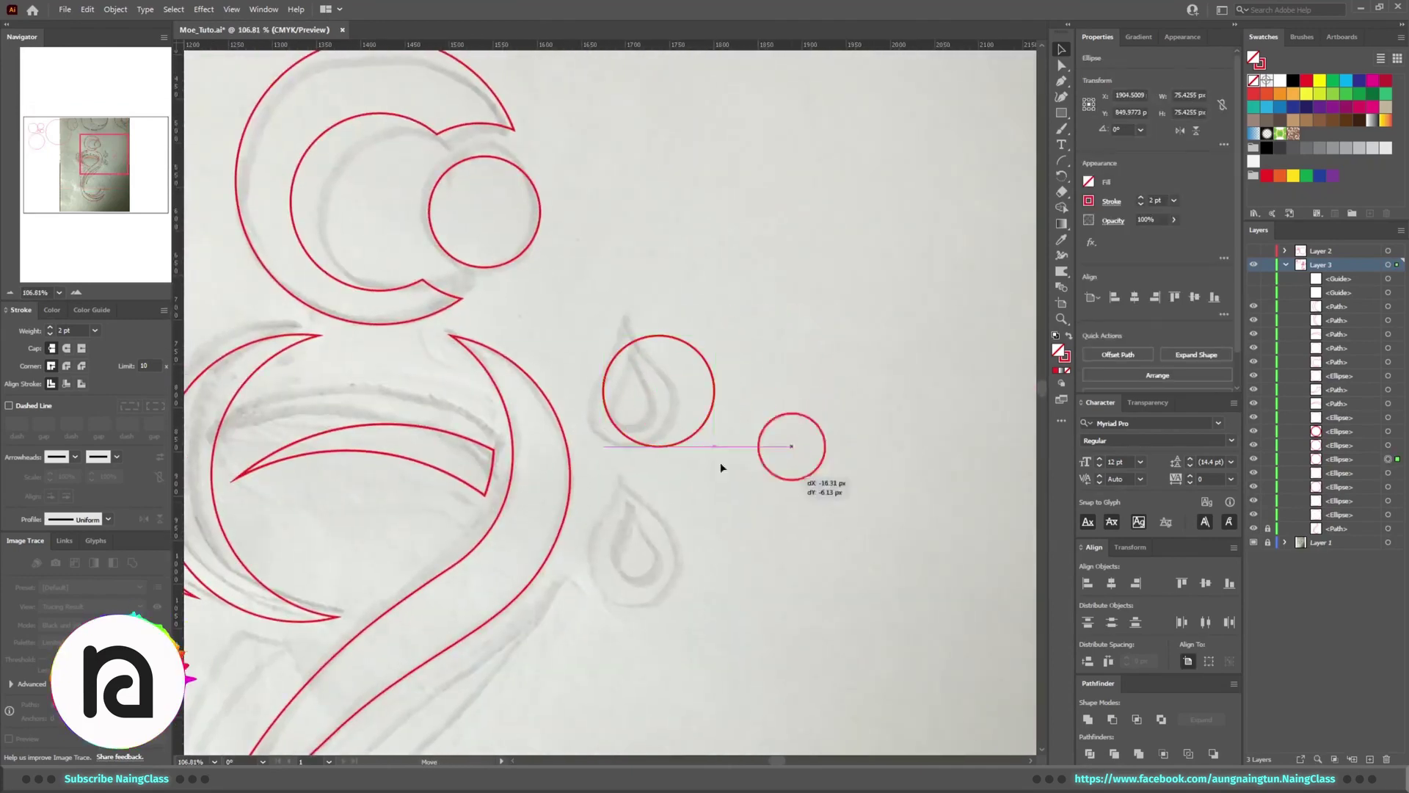
{"action": "left_click", "coordinate": [668, 445], "text": "shift"}
{"action": "scroll", "coordinate": [636, 440], "scroll_direction": "up", "scroll_amount": 1}
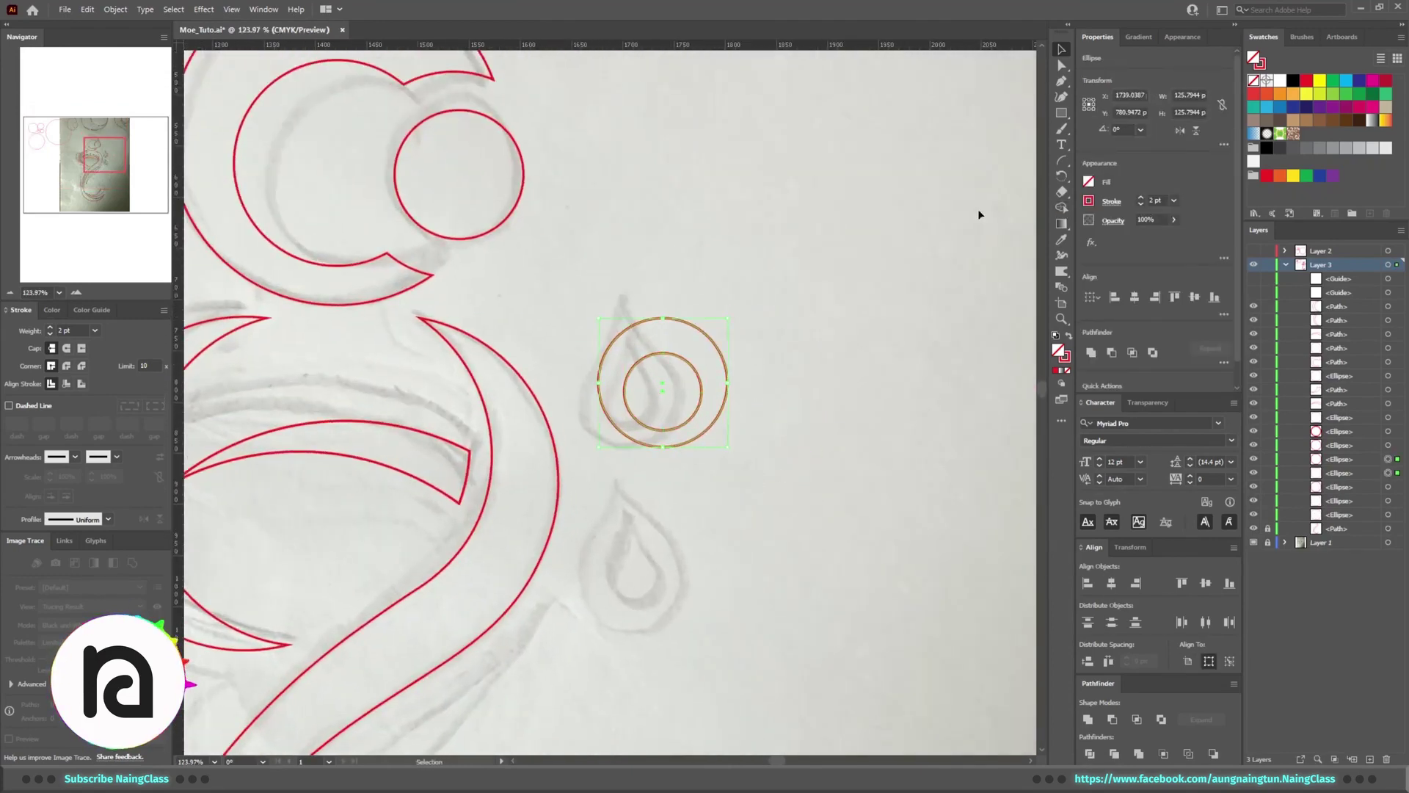
{"action": "scroll", "coordinate": [734, 352], "scroll_direction": "up", "scroll_amount": 1}
Fill the drop's inner circle yellow and its outer circle dark grey, both without a stroke
{"action": "left_click", "coordinate": [725, 369], "text": "shift"}
{"action": "left_click", "coordinate": [1066, 371]}
{"action": "key", "text": "x"}
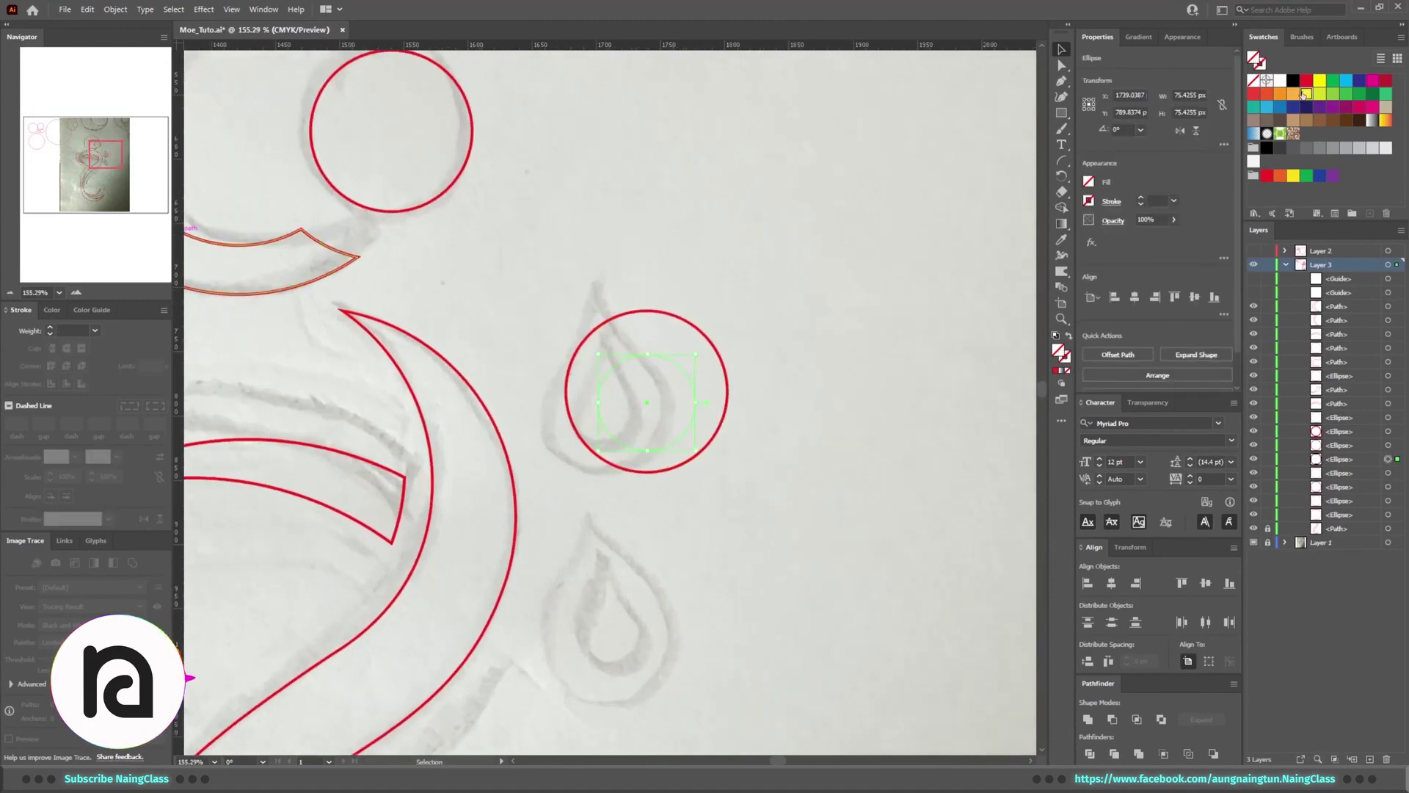
{"action": "left_click", "coordinate": [1307, 94]}
{"action": "left_click", "coordinate": [701, 336], "text": "shift"}
{"action": "key", "text": "x"}
{"action": "left_click", "coordinate": [1254, 81]}
{"action": "left_click", "coordinate": [1280, 148]}
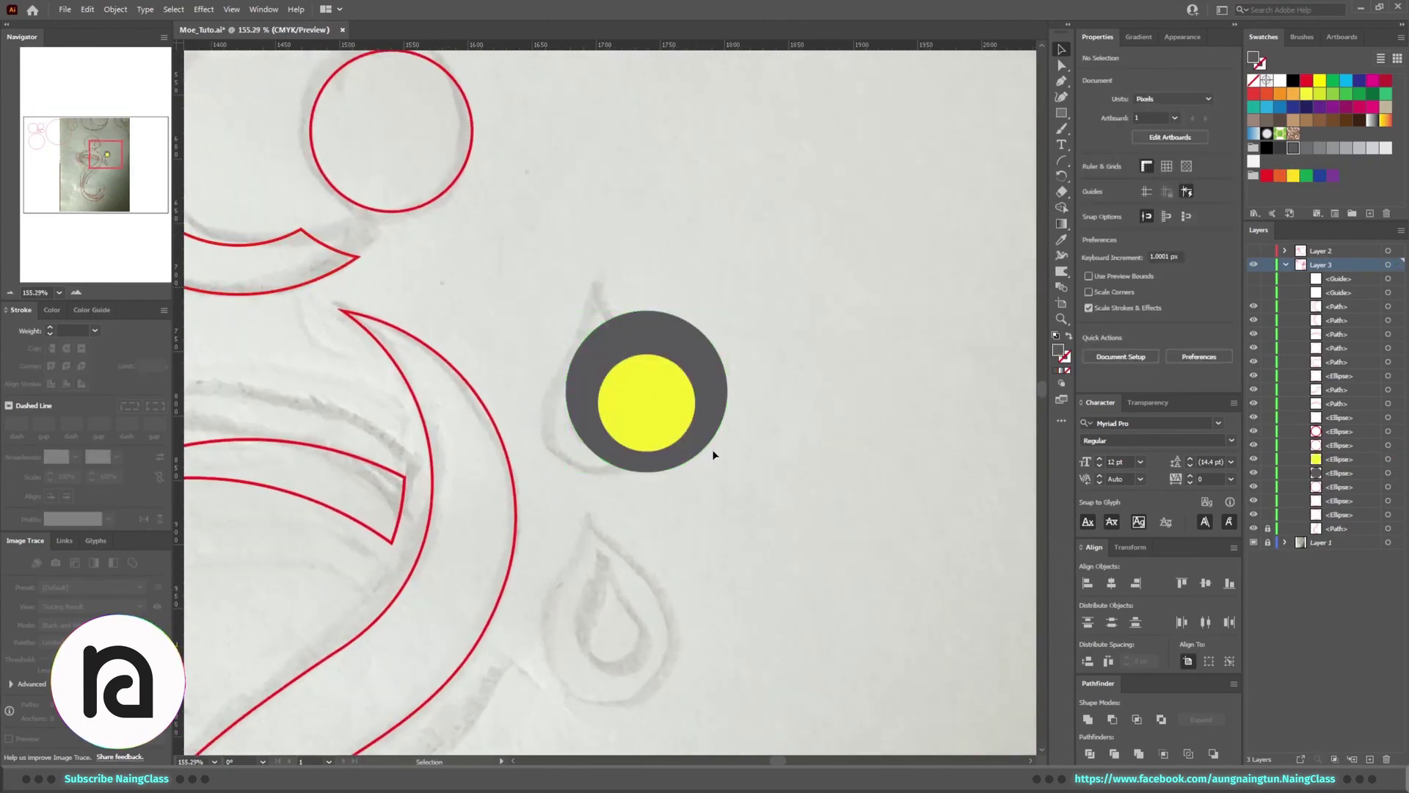
Cut the yellow circle out of the grey one with the Shape Builder and copy the ring straight down onto the lower drop sketch
{"action": "left_click", "coordinate": [681, 395], "text": "alt"}
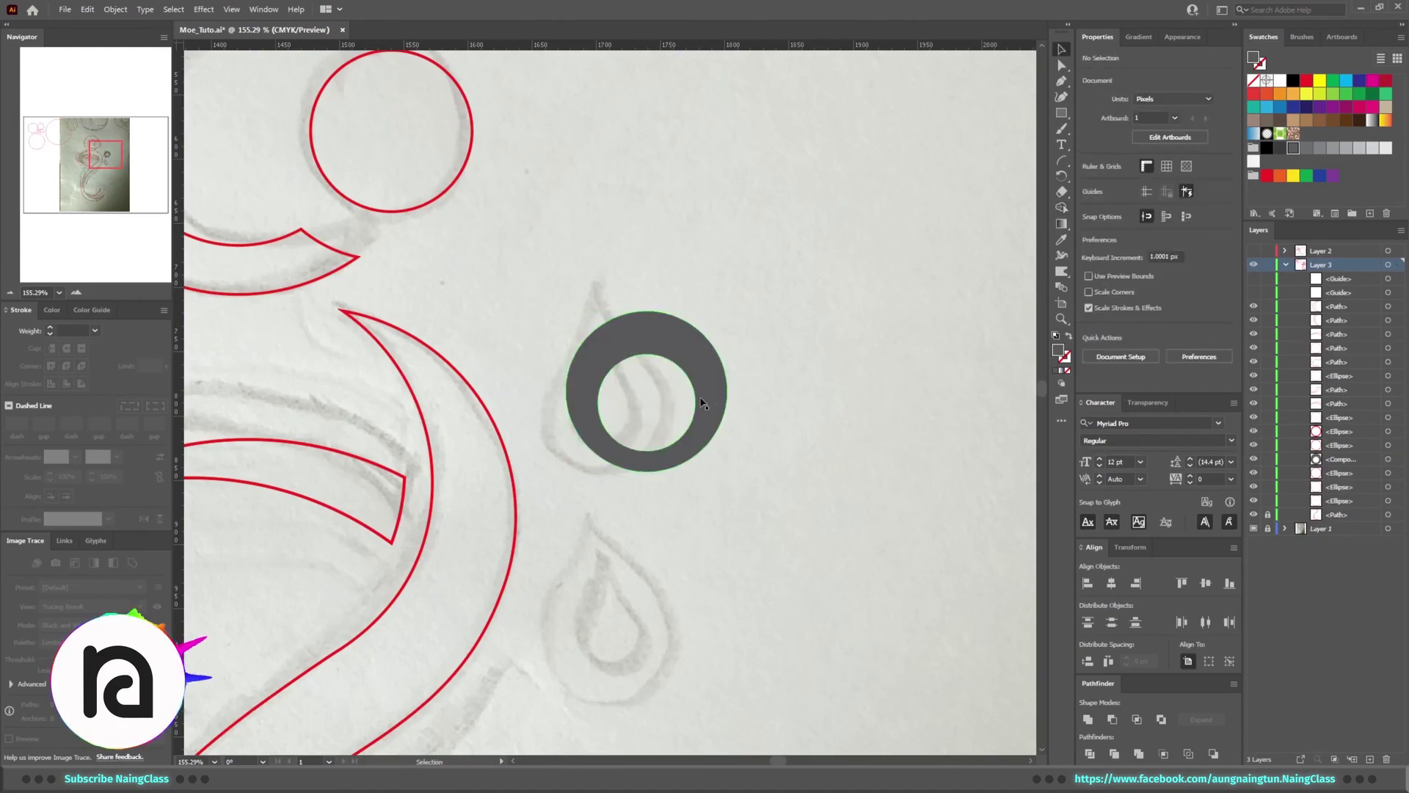
{"action": "key", "text": "v"}
{"action": "scroll", "coordinate": [734, 397], "scroll_direction": "down", "scroll_amount": 2}
{"action": "left_click_drag", "start_coordinate": [785, 344], "coordinate": [797, 414]}
{"action": "scroll", "coordinate": [734, 470], "scroll_direction": "down", "scroll_amount": 4}
{"action": "scroll", "coordinate": [661, 470], "scroll_direction": "up", "scroll_amount": 3}
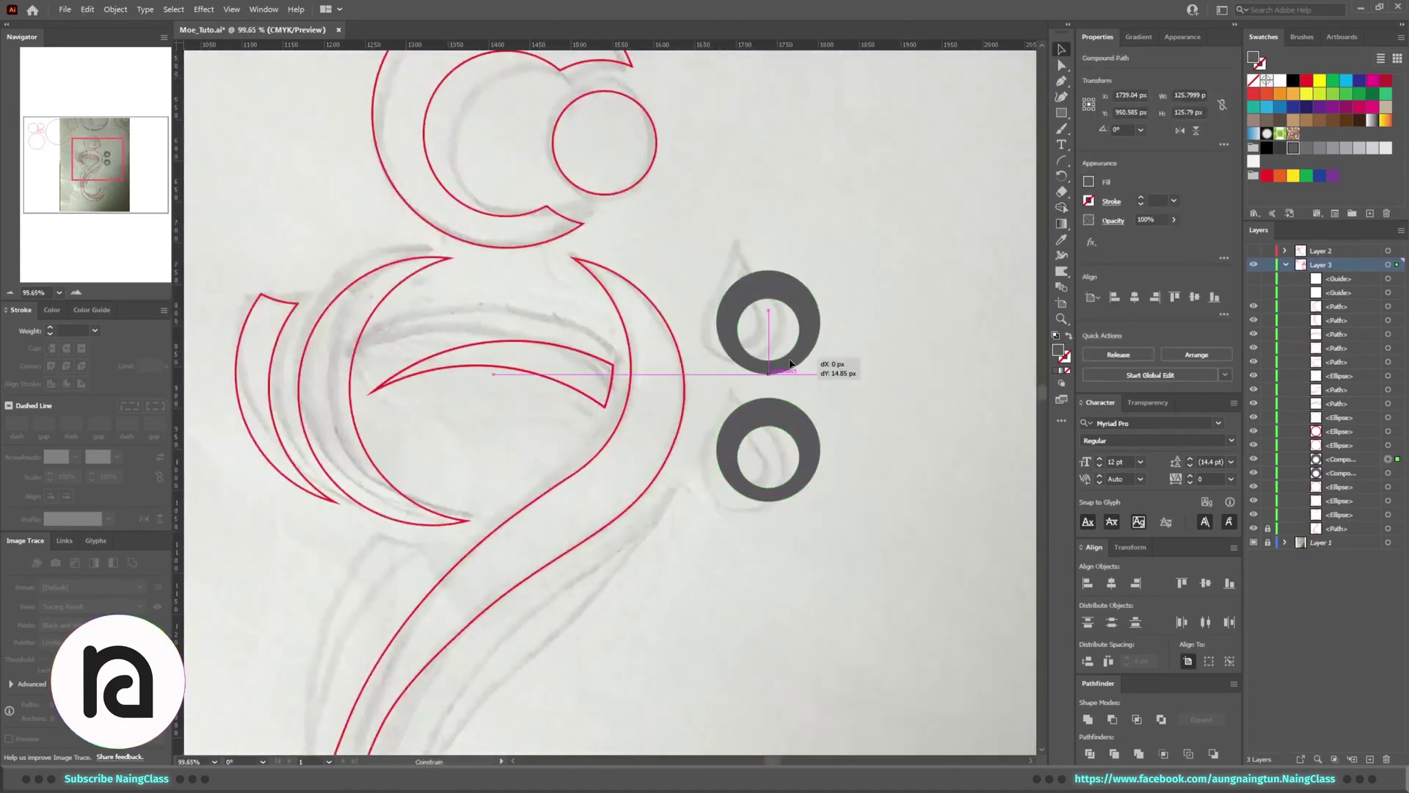
{"action": "scroll", "coordinate": [844, 404], "scroll_direction": "down", "scroll_amount": 4}
Match both rings to the other shapes' red 2 pt outline without fill using the Eyedropper
{"action": "key", "text": "i"}
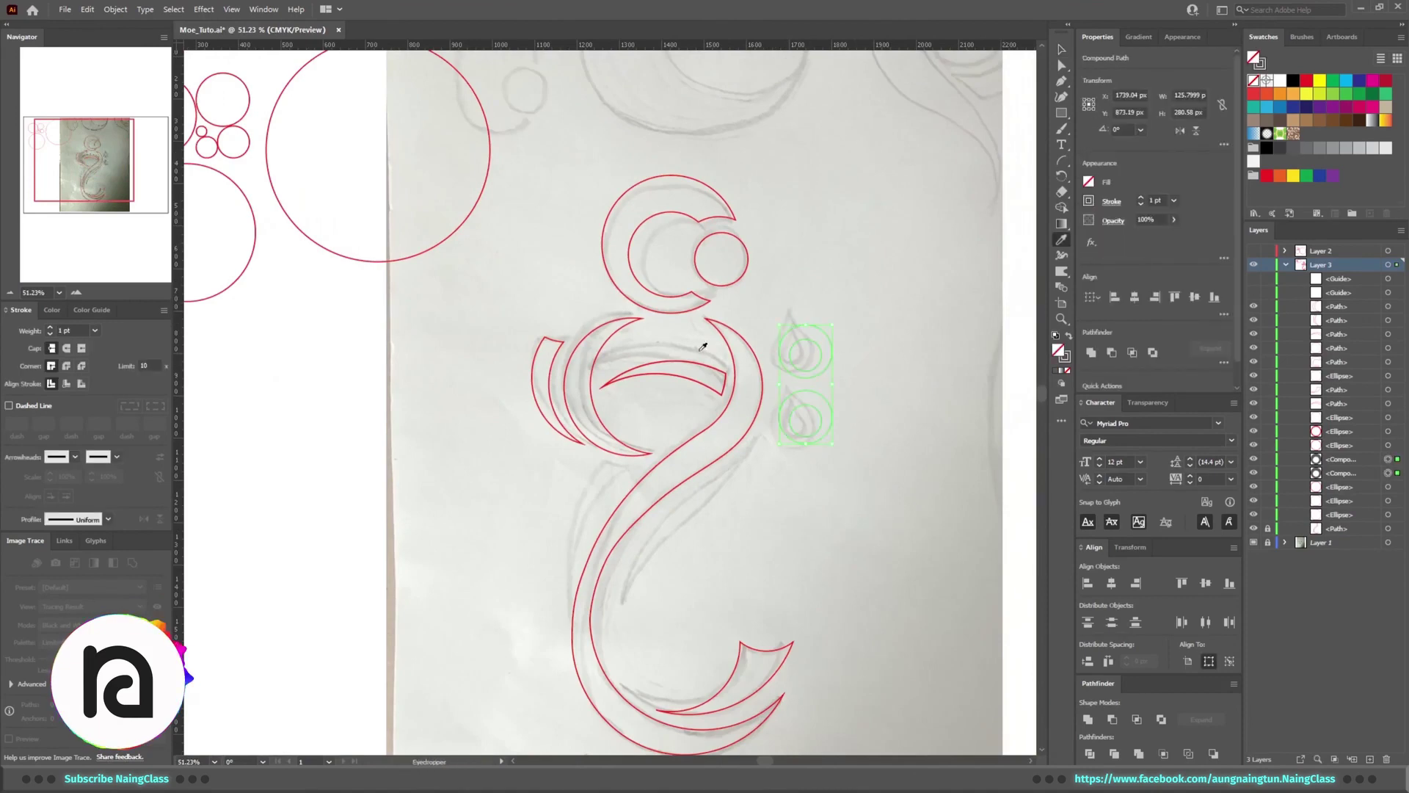
{"action": "left_click", "coordinate": [722, 318]}
{"action": "key", "text": "v"}
{"action": "left_click", "coordinate": [878, 367]}
{"action": "scroll", "coordinate": [838, 408], "scroll_direction": "down", "scroll_amount": 1}
{"action": "scroll", "coordinate": [742, 323], "scroll_direction": "up", "scroll_amount": 1}
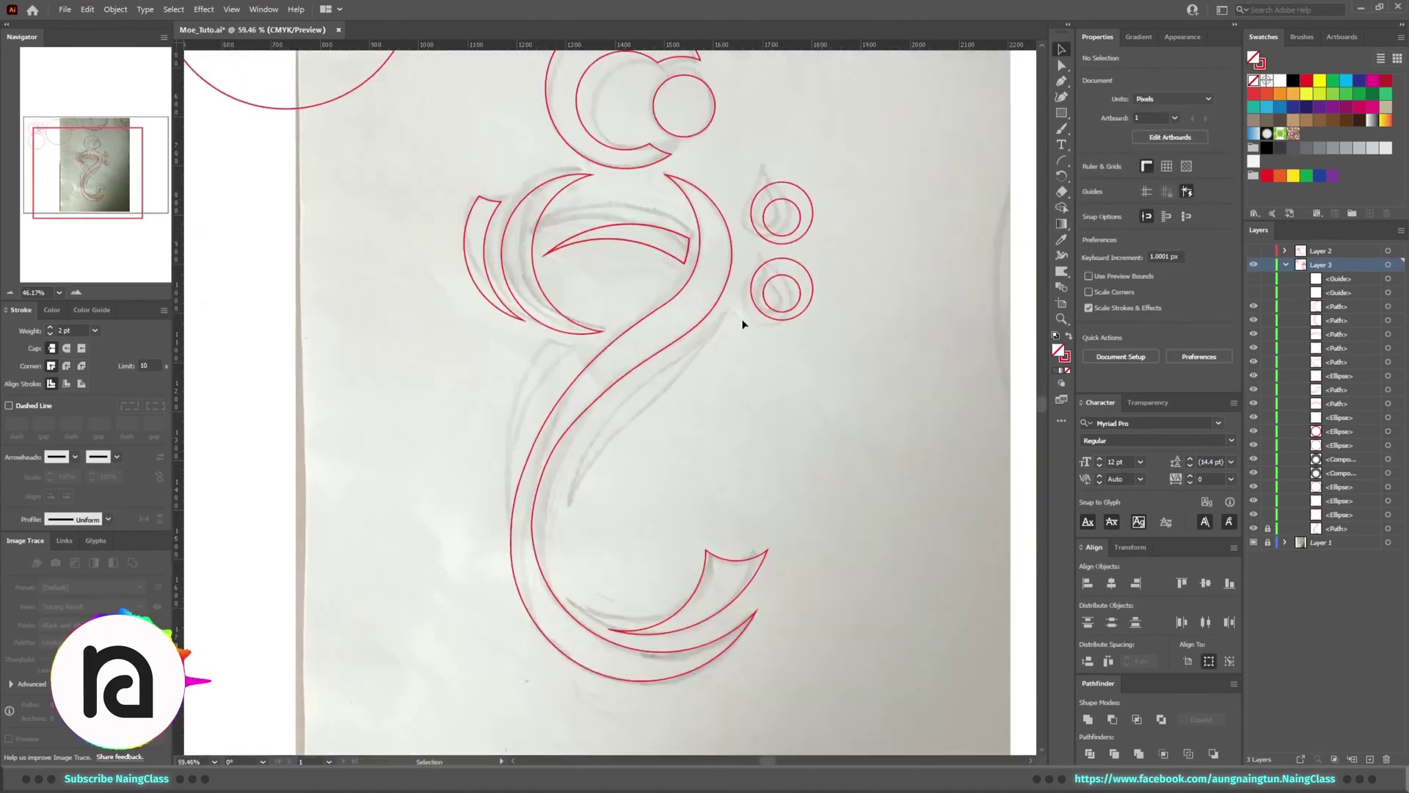
Draw a closed, tapered leaf with the Pen tool over the sketched leaf on the left of the S-shape
{"action": "scroll", "coordinate": [676, 384], "scroll_direction": "up", "scroll_amount": 3}
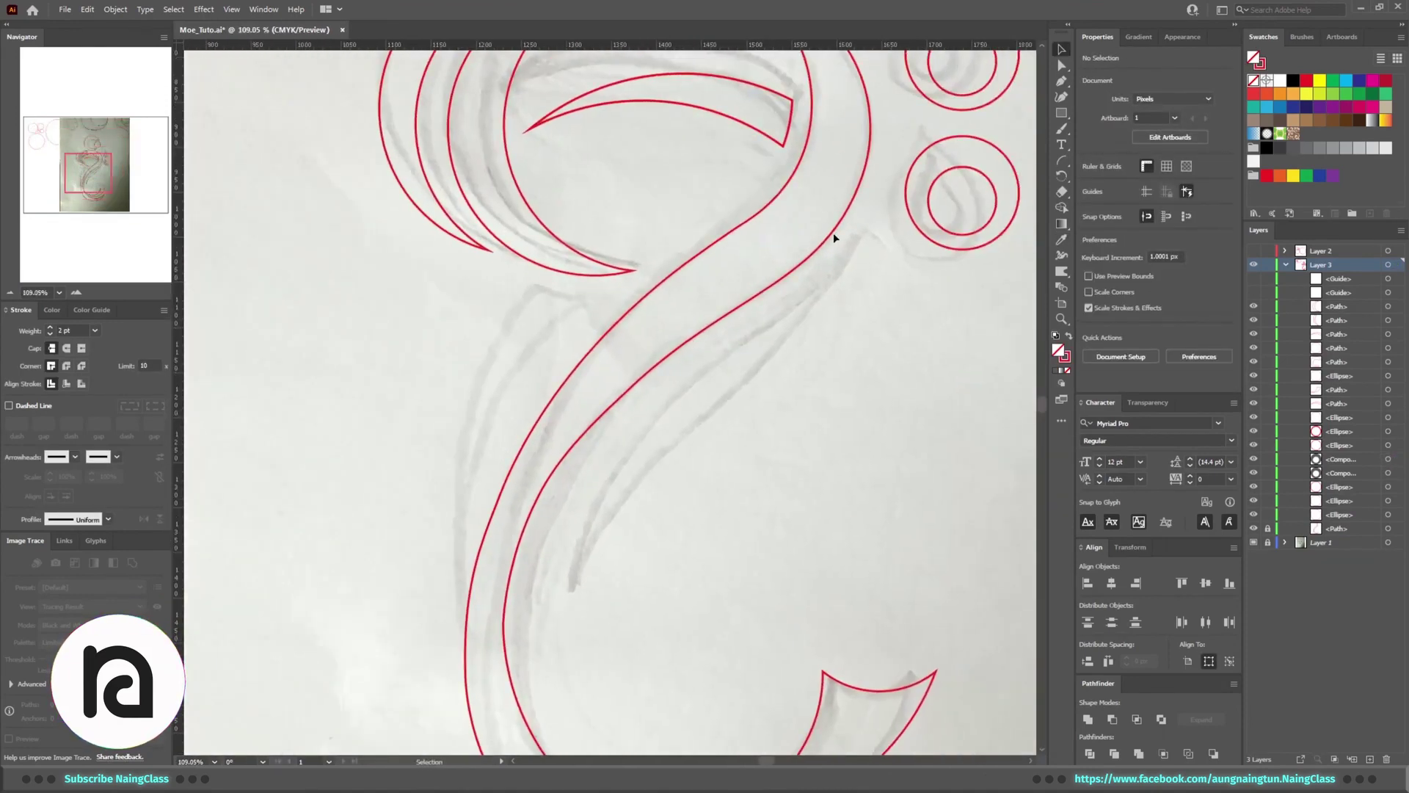
{"action": "left_click", "coordinate": [1061, 81]}
{"action": "left_click", "coordinate": [588, 304]}
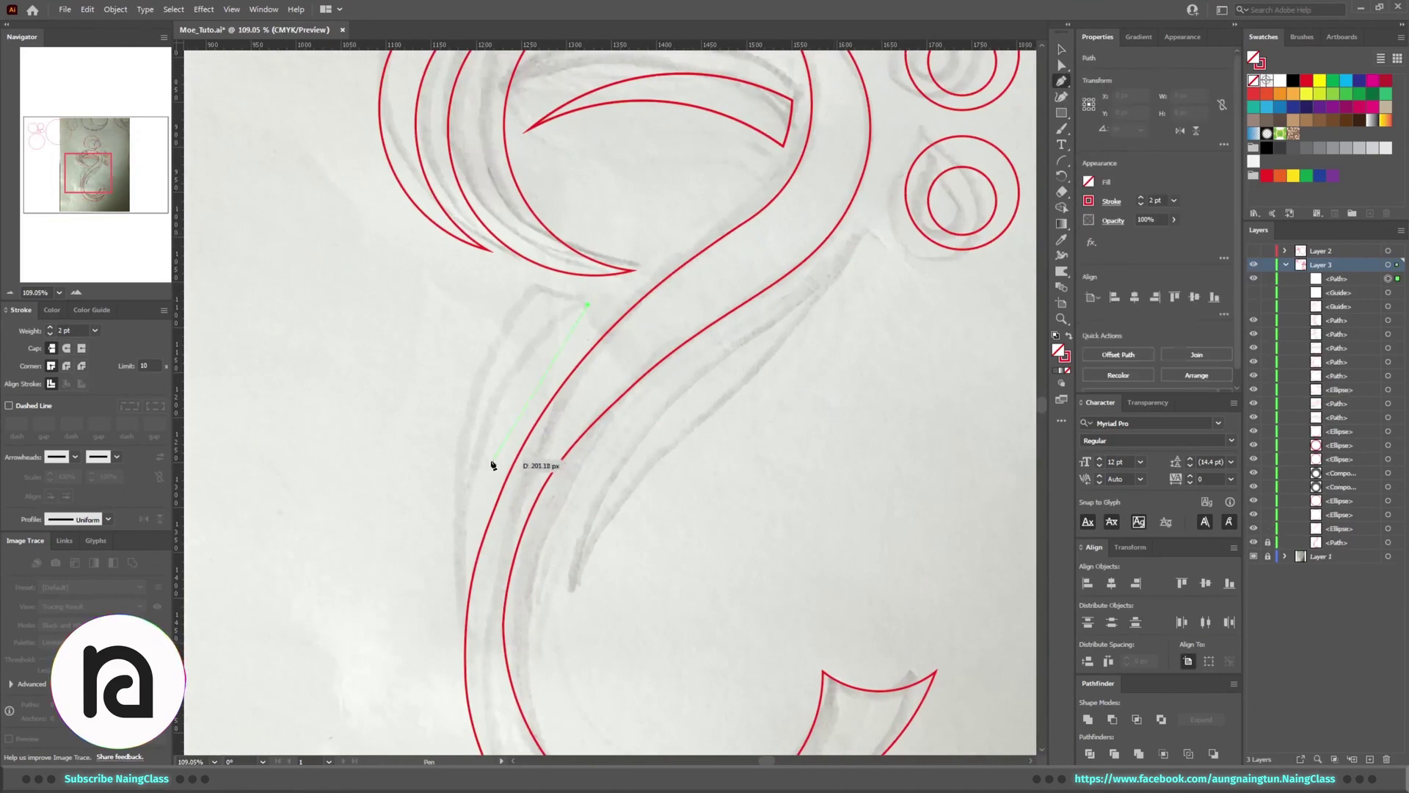
{"action": "scroll", "coordinate": [464, 737], "scroll_direction": "down", "scroll_amount": 1}
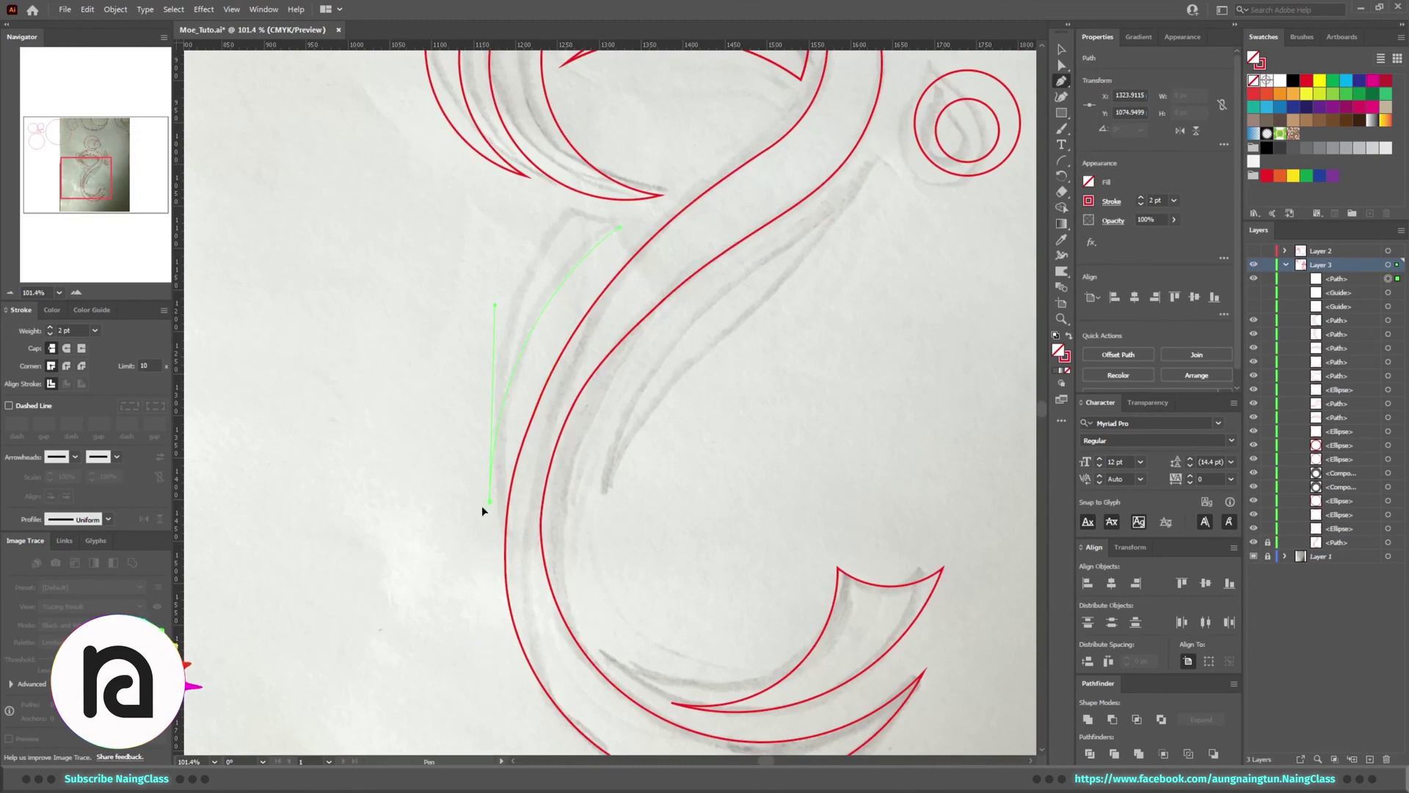
{"action": "left_click_drag", "start_coordinate": [485, 441], "coordinate": [569, 215]}
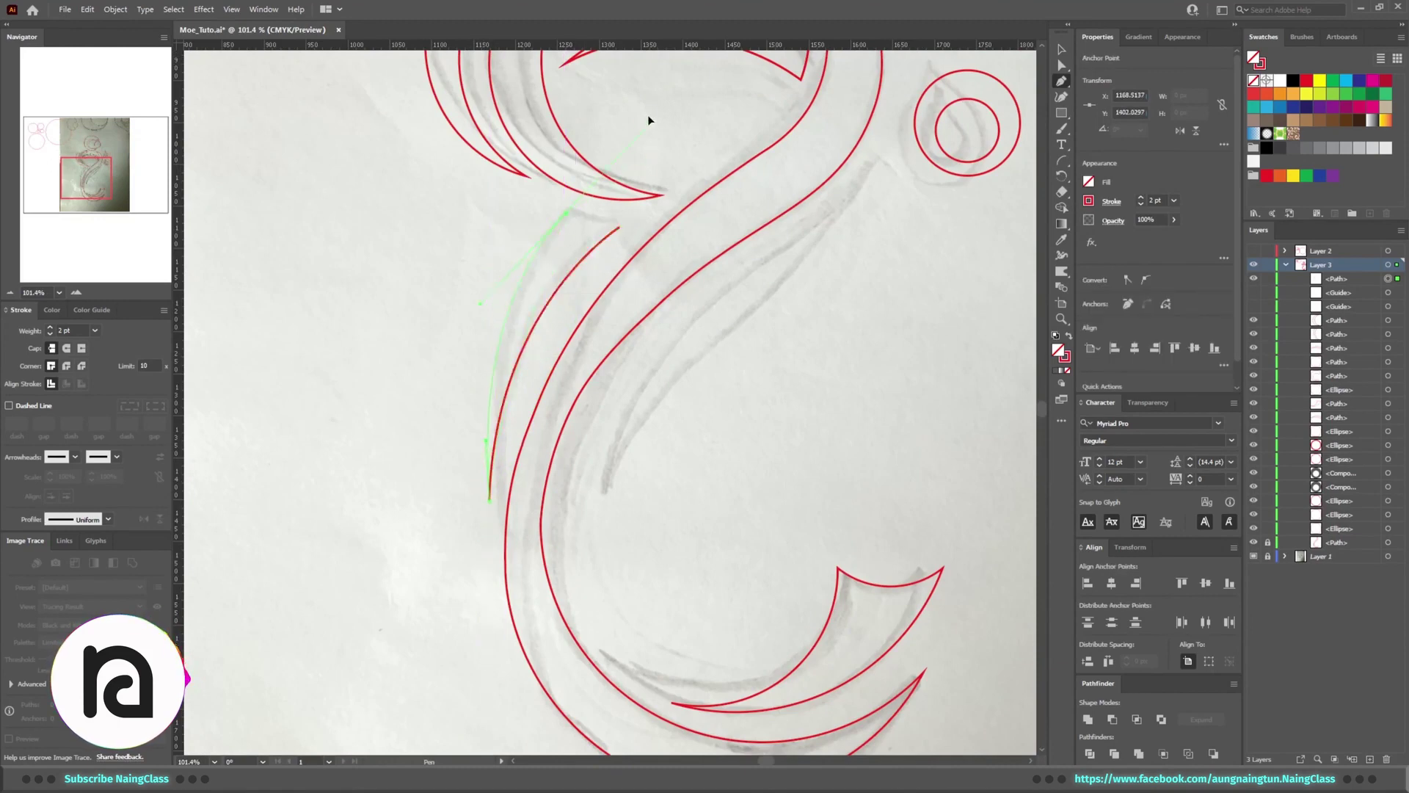
{"action": "left_click", "coordinate": [620, 228]}
{"action": "key", "text": "v"}
{"action": "left_click", "coordinate": [602, 507]}
Adjust the left leaf's placement, lower tip and curve handles to follow the S-shape
{"action": "scroll", "coordinate": [602, 507], "scroll_direction": "down", "scroll_amount": 1}
{"action": "left_click_drag", "start_coordinate": [486, 279], "coordinate": [550, 315]}
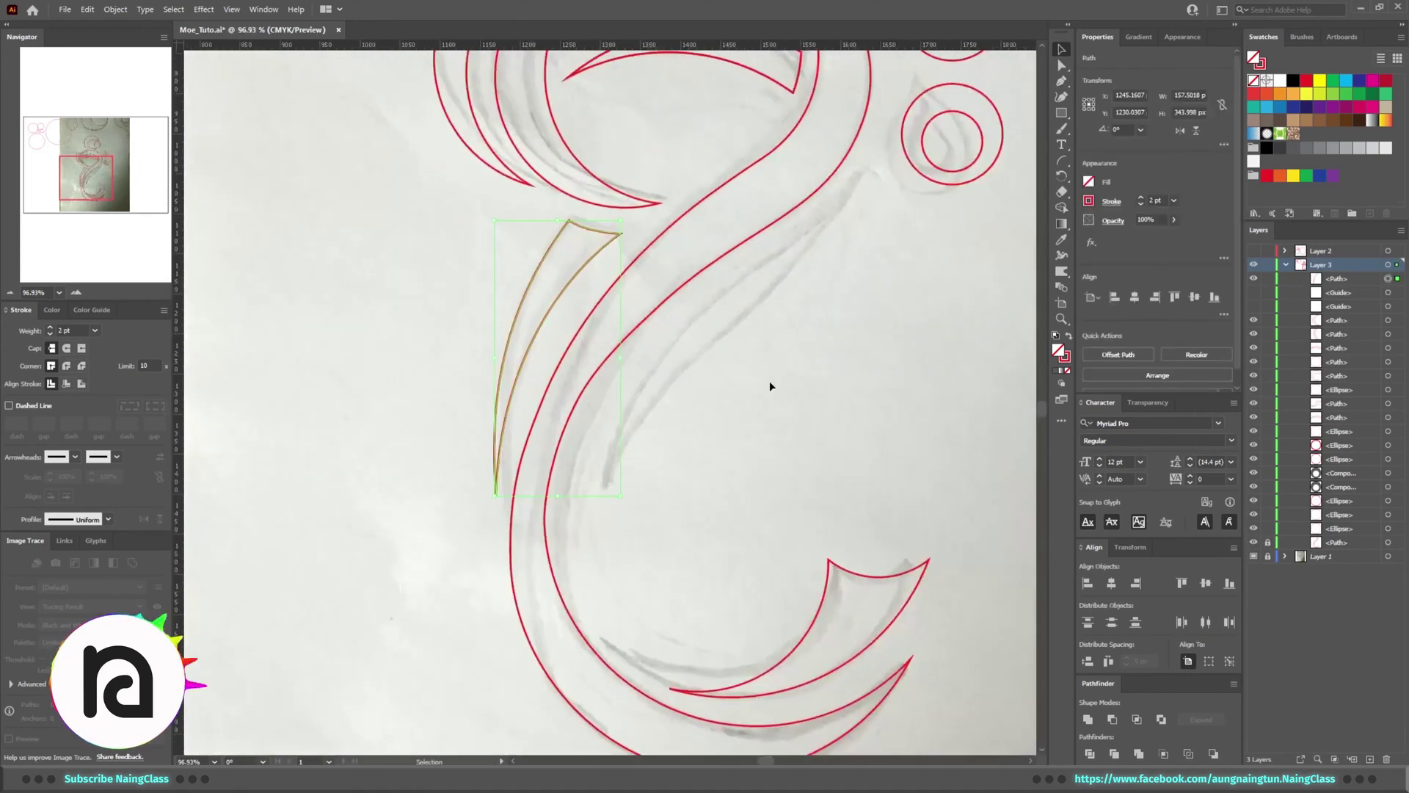
{"action": "left_click_drag", "start_coordinate": [629, 216], "coordinate": [673, 283]}
{"action": "key", "text": "a"}
{"action": "left_click_drag", "start_coordinate": [507, 497], "coordinate": [490, 497]}
{"action": "left_click_drag", "start_coordinate": [491, 313], "coordinate": [510, 305]}
{"action": "left_click", "coordinate": [849, 428]}
Refine the left leaf's outer edge into a smoother curve by repositioning its upper handle
{"action": "scroll", "coordinate": [849, 427], "scroll_direction": "down", "scroll_amount": 3}
{"action": "scroll", "coordinate": [651, 406], "scroll_direction": "up", "scroll_amount": 5}
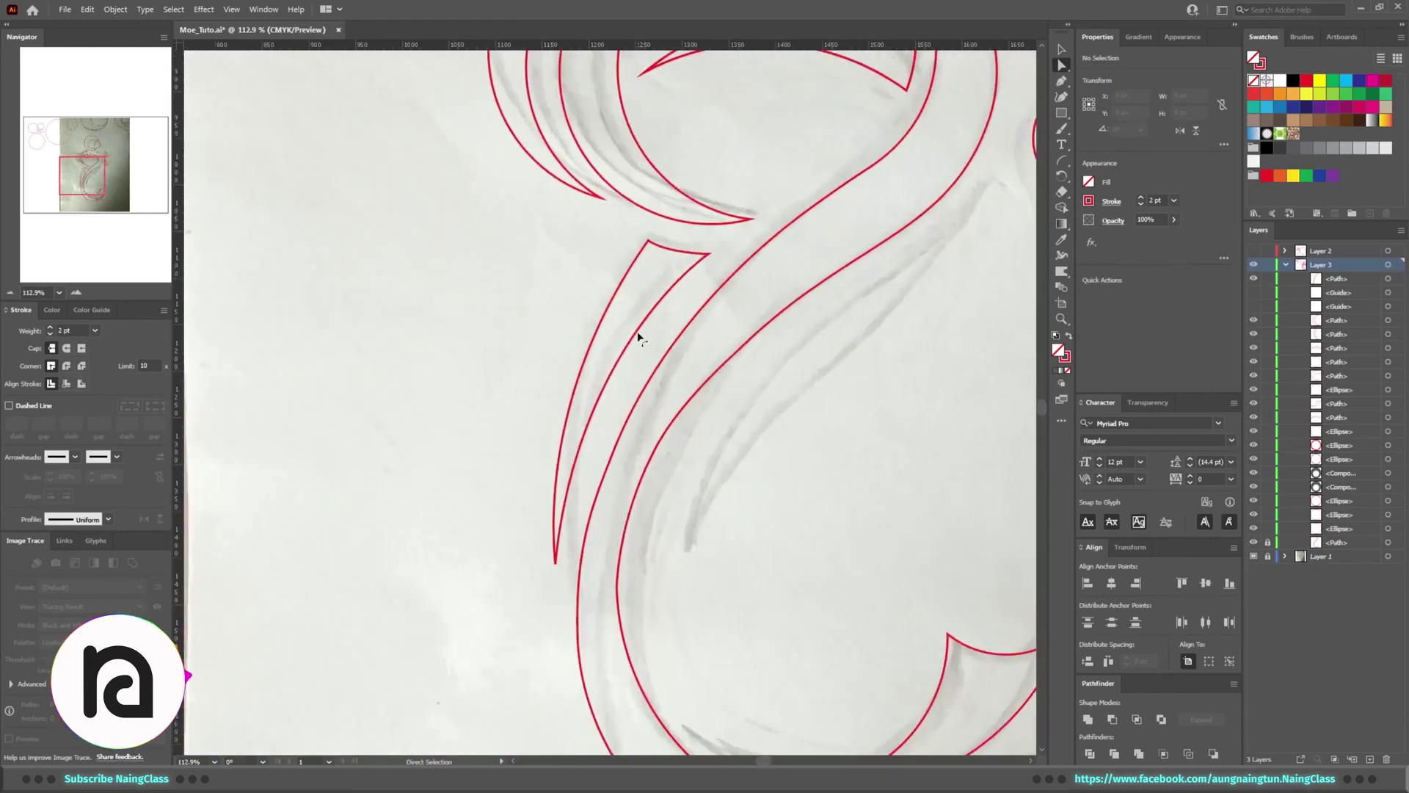
{"action": "left_click", "coordinate": [601, 324]}
{"action": "left_click_drag", "start_coordinate": [601, 323], "coordinate": [552, 369]}
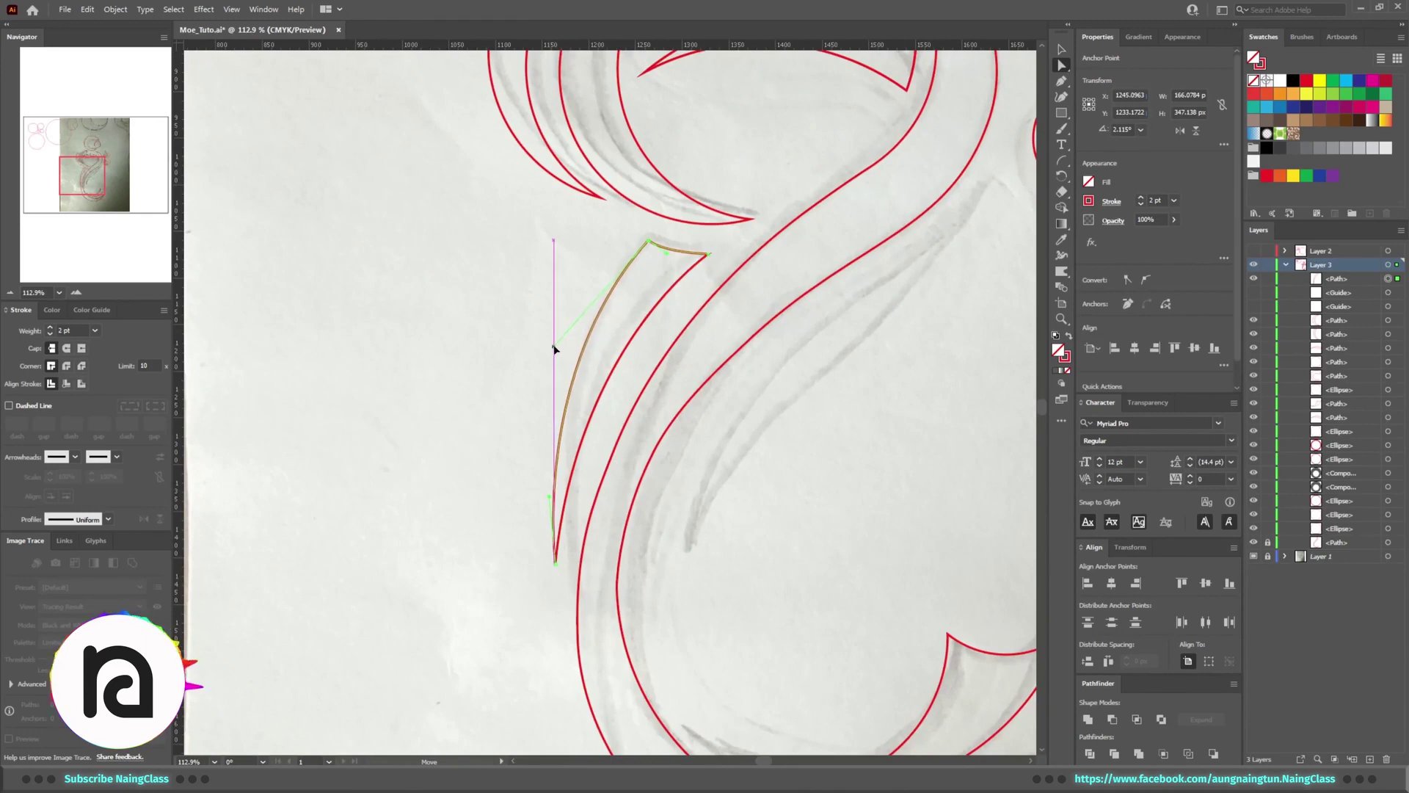
{"action": "scroll", "coordinate": [554, 349], "scroll_direction": "down", "scroll_amount": 2}
{"action": "left_click", "coordinate": [314, 538]}
{"action": "scroll", "coordinate": [309, 444], "scroll_direction": "up", "scroll_amount": 2}
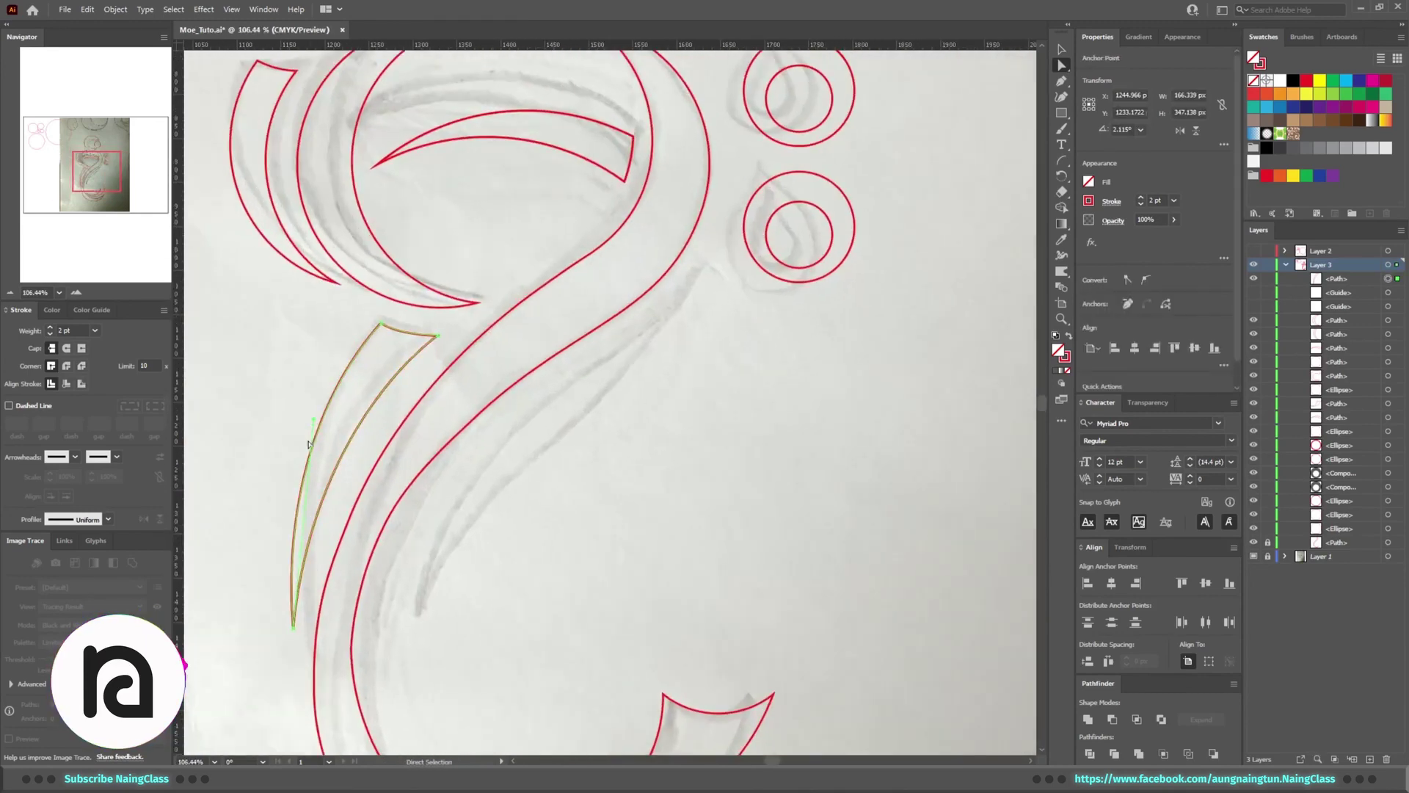
{"action": "left_click", "coordinate": [303, 424]}
Draw a closed, S-curved leaf with the Pen tool along the right side of the S-shape's diagonal
{"action": "scroll", "coordinate": [722, 345], "scroll_direction": "left", "scroll_amount": 3}
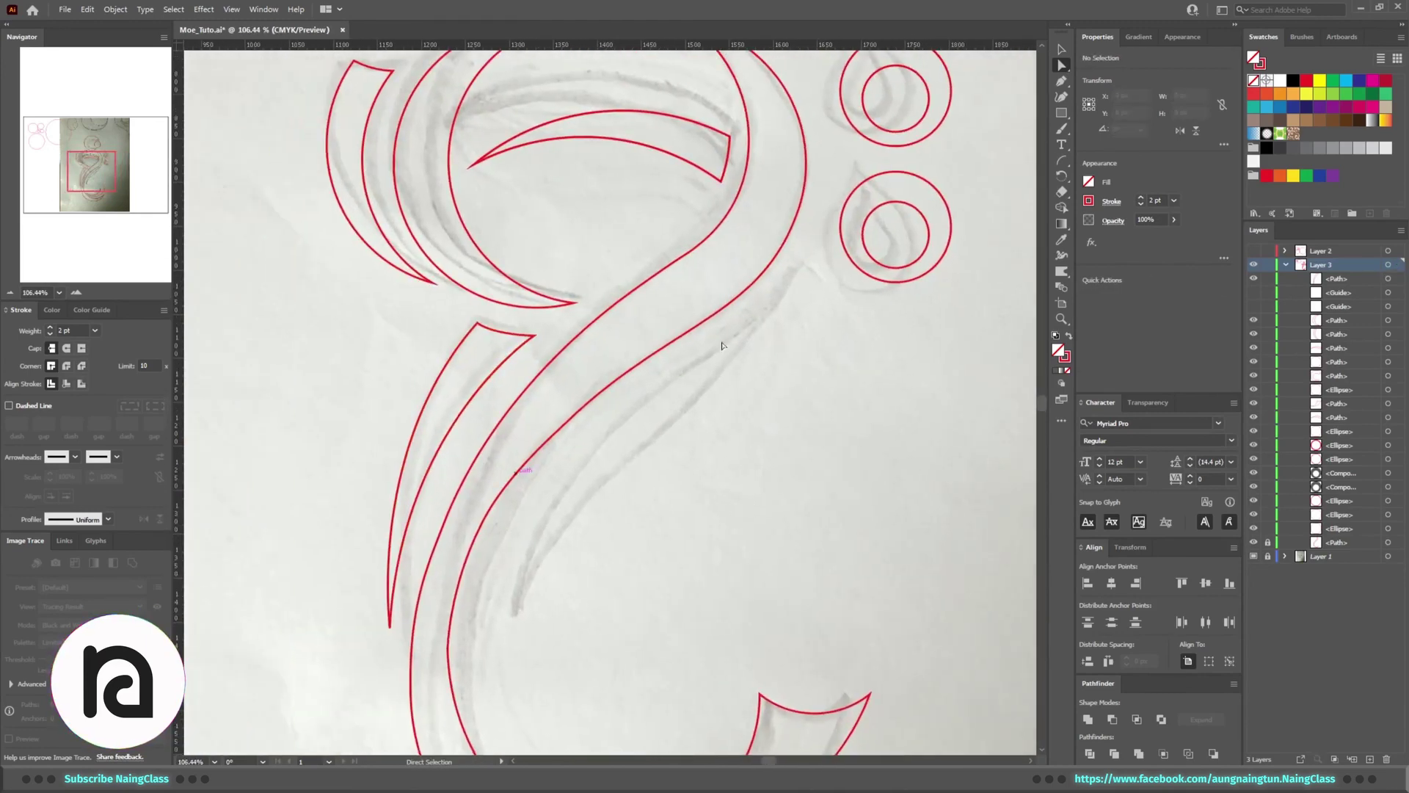
{"action": "left_click", "coordinate": [483, 611]}
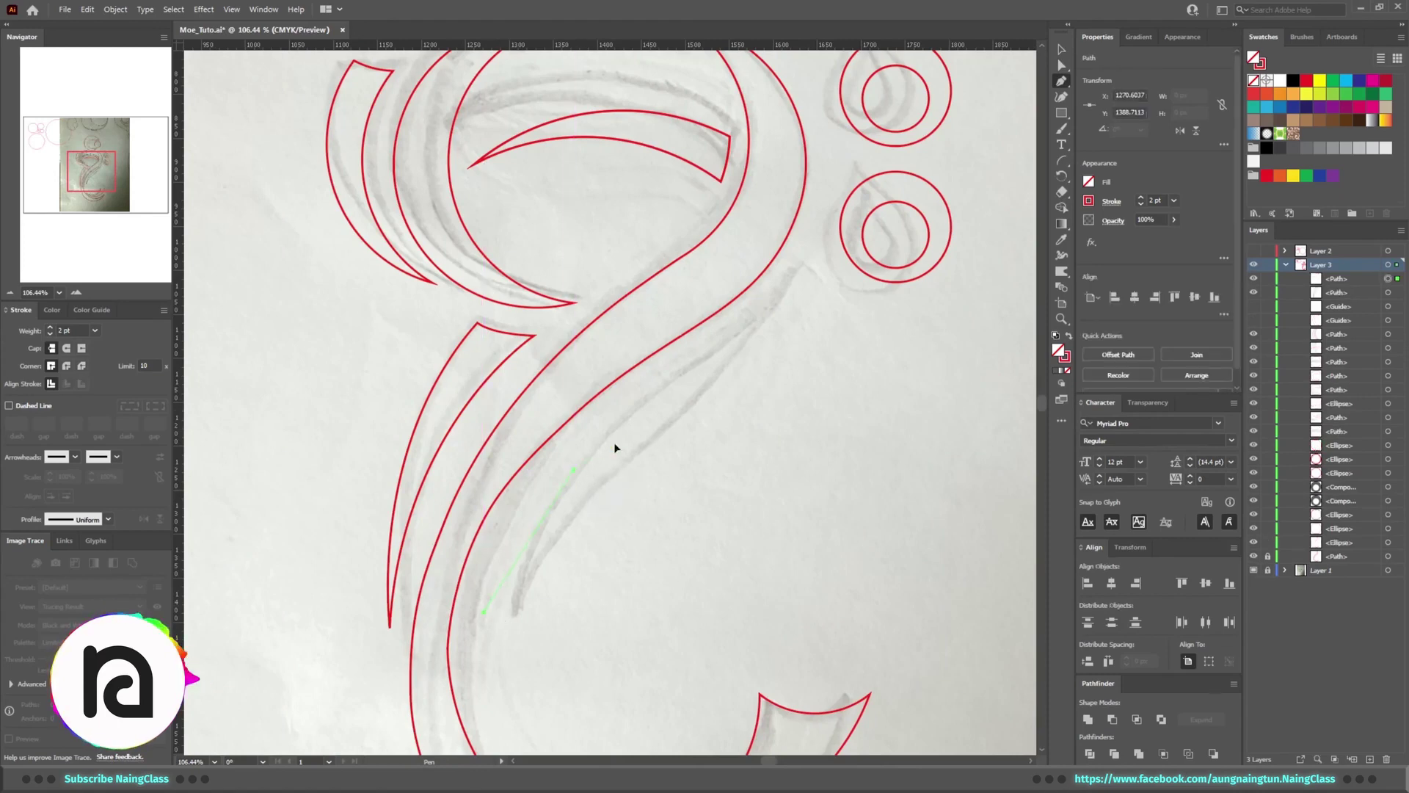
{"action": "left_click_drag", "start_coordinate": [651, 397], "coordinate": [651, 397]}
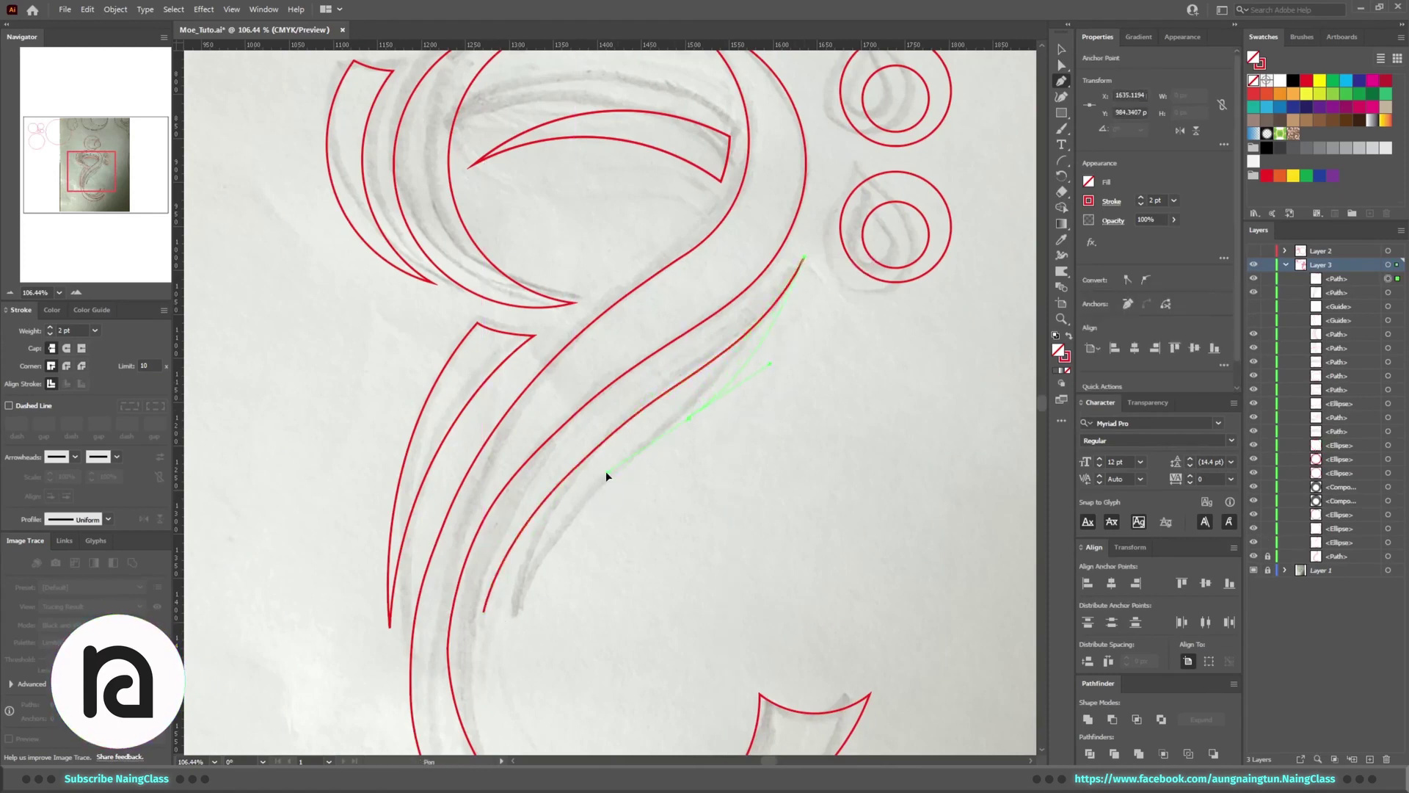
{"action": "left_click_drag", "start_coordinate": [606, 473], "coordinate": [562, 536]}
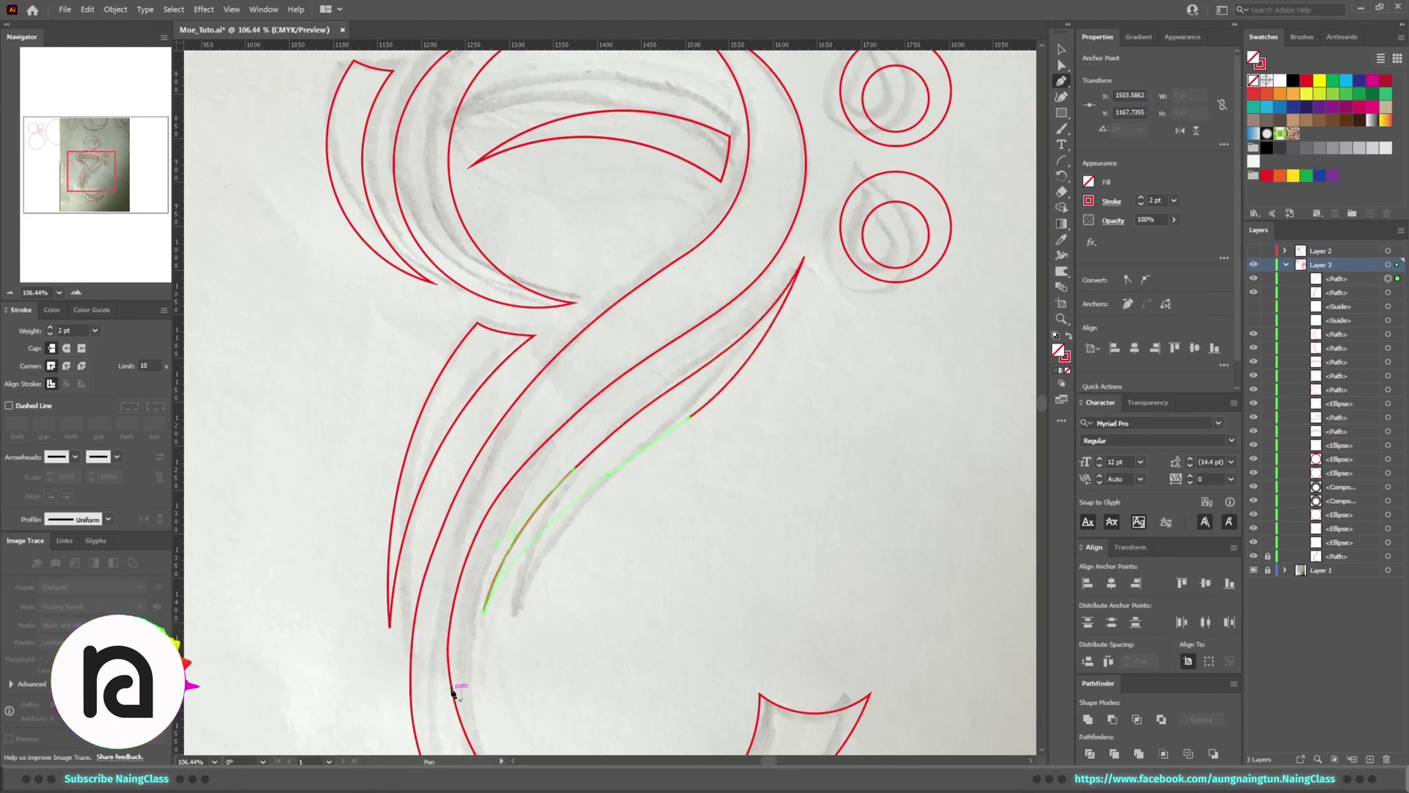
{"action": "scroll", "coordinate": [582, 535], "scroll_direction": "up", "scroll_amount": 1}
Smooth the right leaf's inner and outer edges by moving their anchor points and handles
{"action": "left_click_drag", "start_coordinate": [694, 416], "coordinate": [711, 399]}
{"action": "left_click_drag", "start_coordinate": [580, 506], "coordinate": [569, 467]}
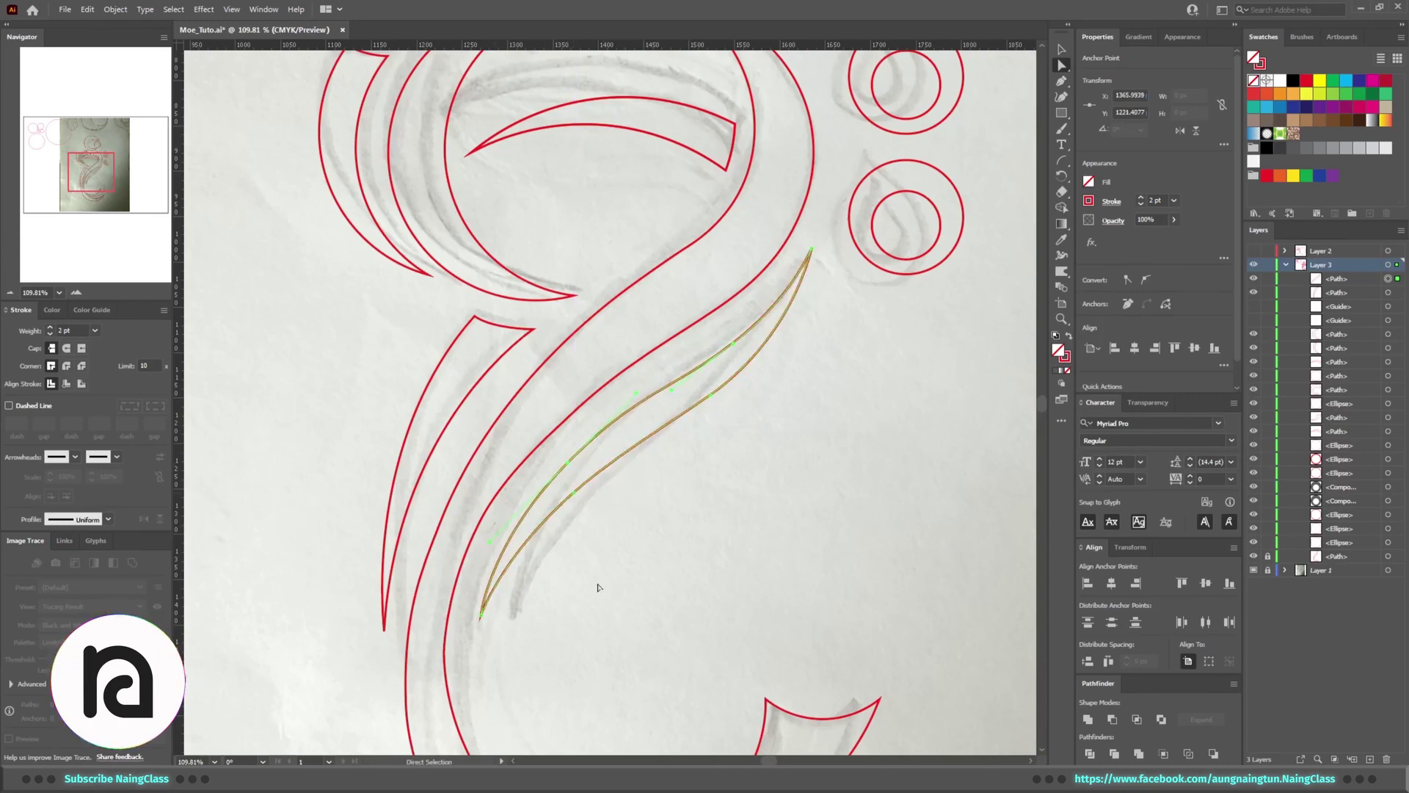
{"action": "left_click_drag", "start_coordinate": [496, 581], "coordinate": [510, 563]}
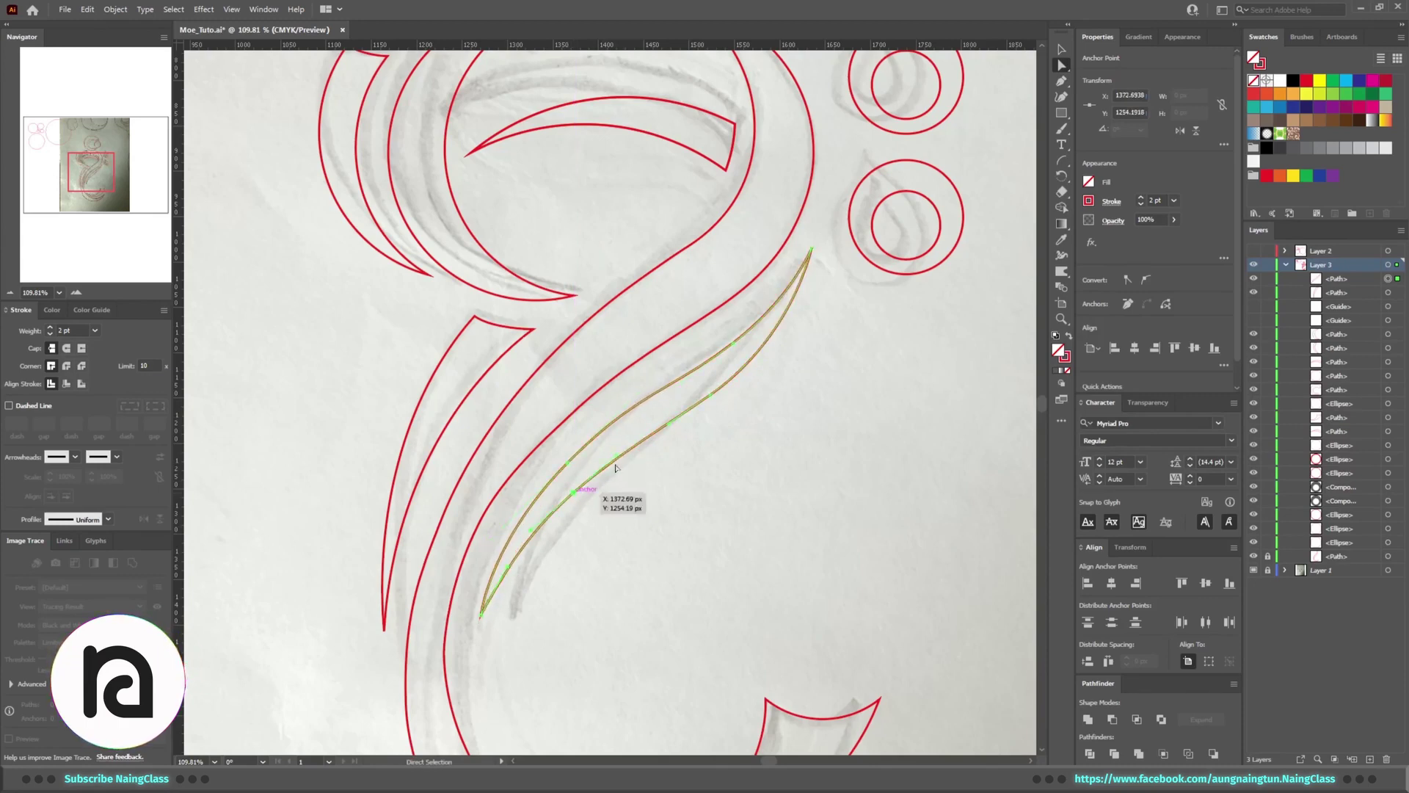
{"action": "left_click_drag", "start_coordinate": [616, 467], "coordinate": [621, 461]}
{"action": "left_click", "coordinate": [824, 478]}
Fine-tune the middle anchor points on the right leaf's two edges to even out its taper
{"action": "scroll", "coordinate": [724, 494], "scroll_direction": "down", "scroll_amount": 3}
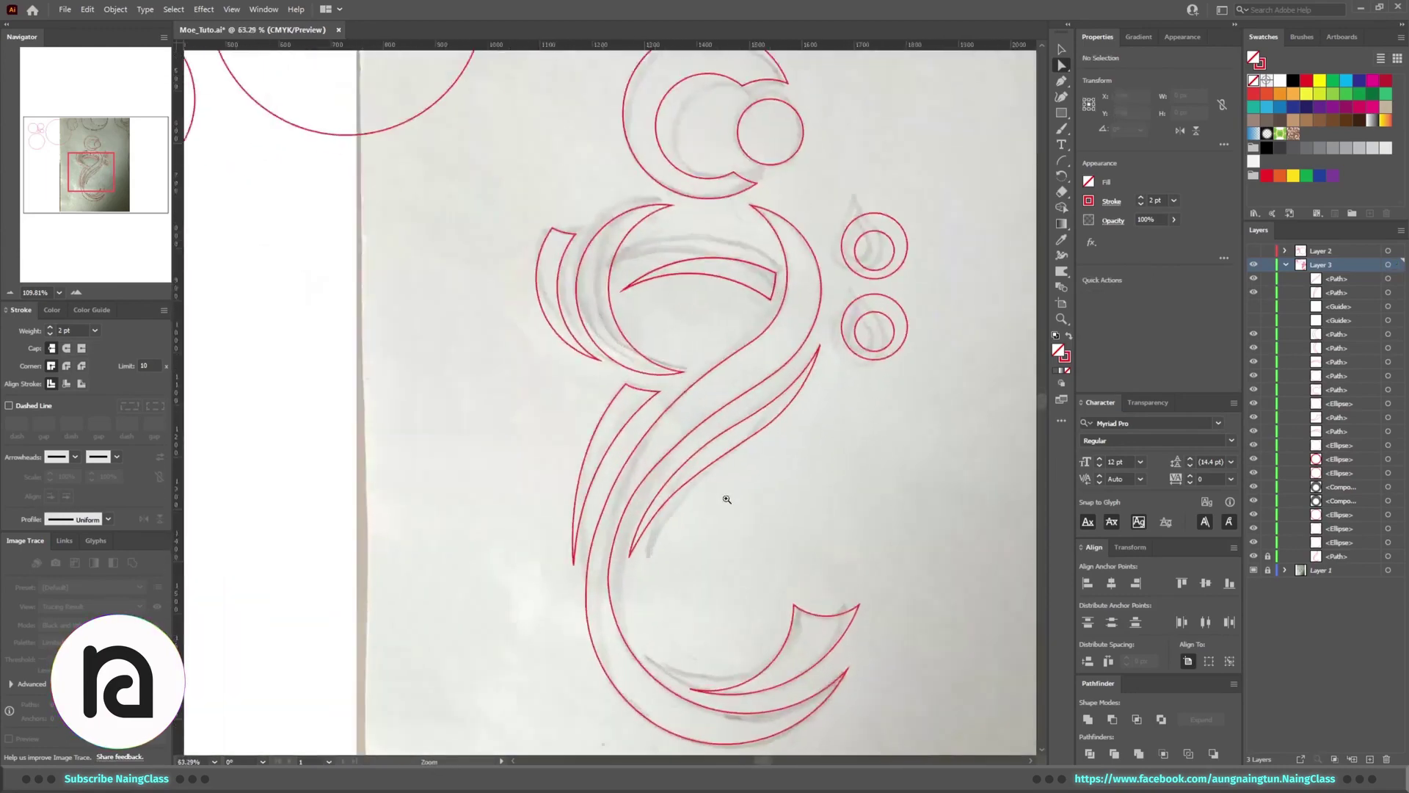
{"action": "scroll", "coordinate": [624, 488], "scroll_direction": "up", "scroll_amount": 2}
{"action": "key", "text": "v"}
{"action": "left_click", "coordinate": [545, 478]}
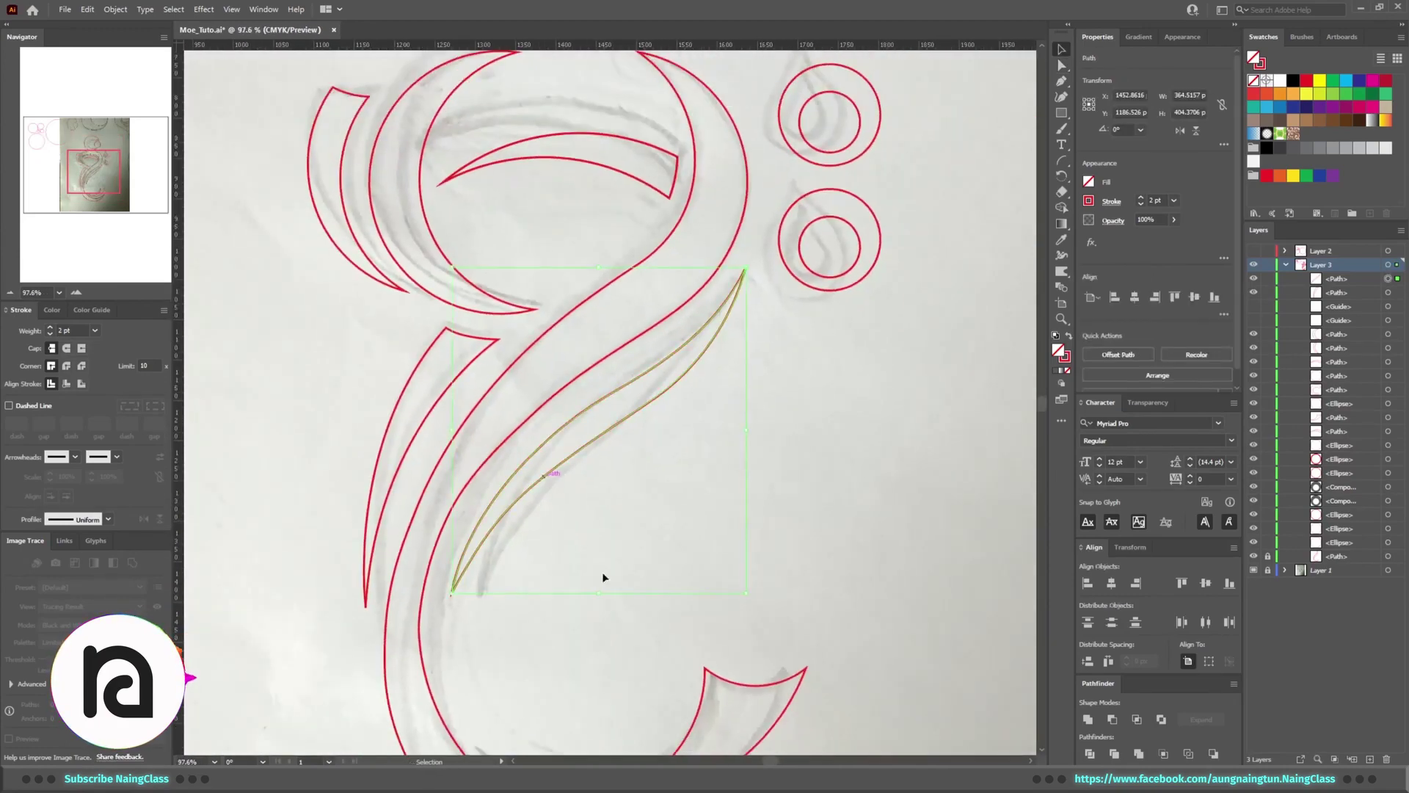
{"action": "key", "text": "a"}
{"action": "left_click", "coordinate": [525, 454]}
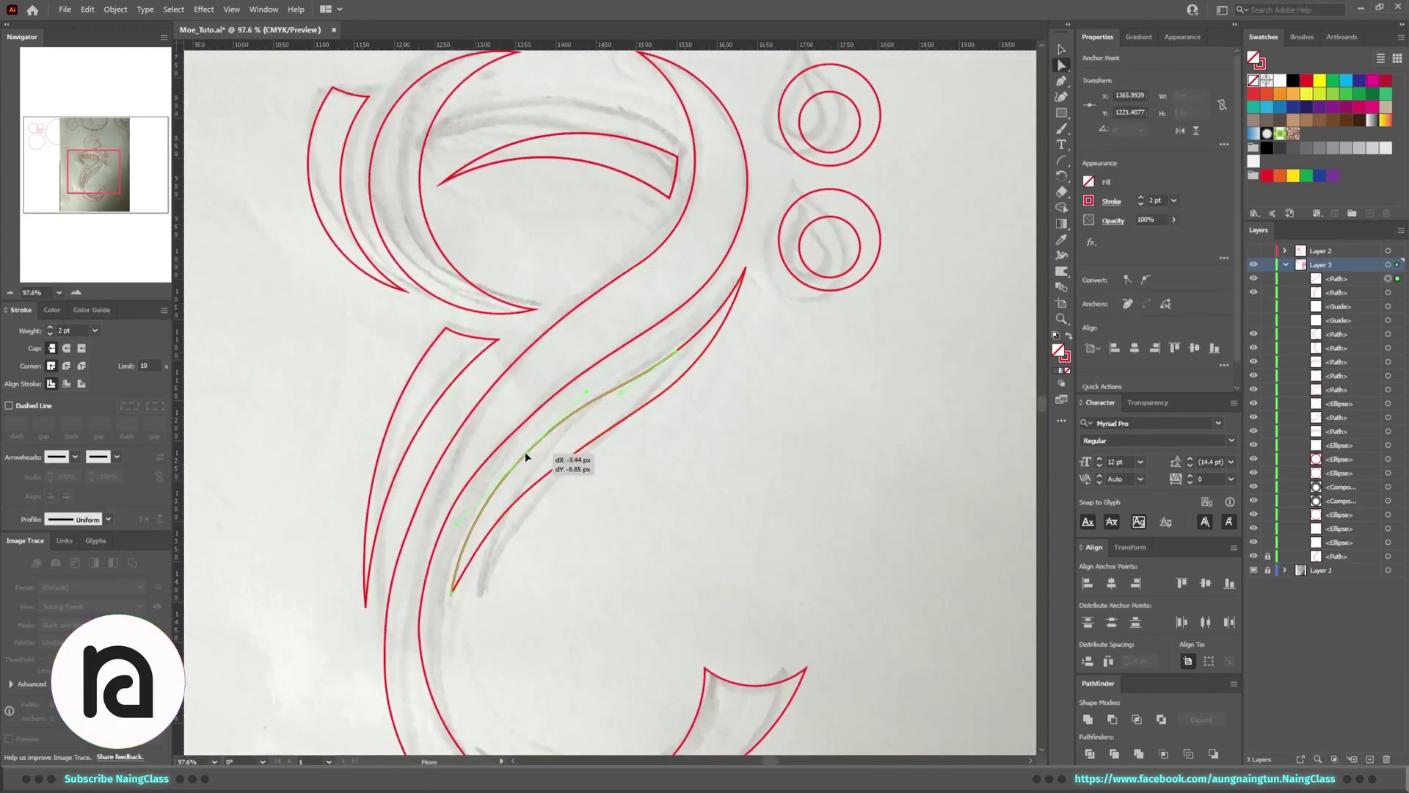
{"action": "left_click", "coordinate": [656, 402]}
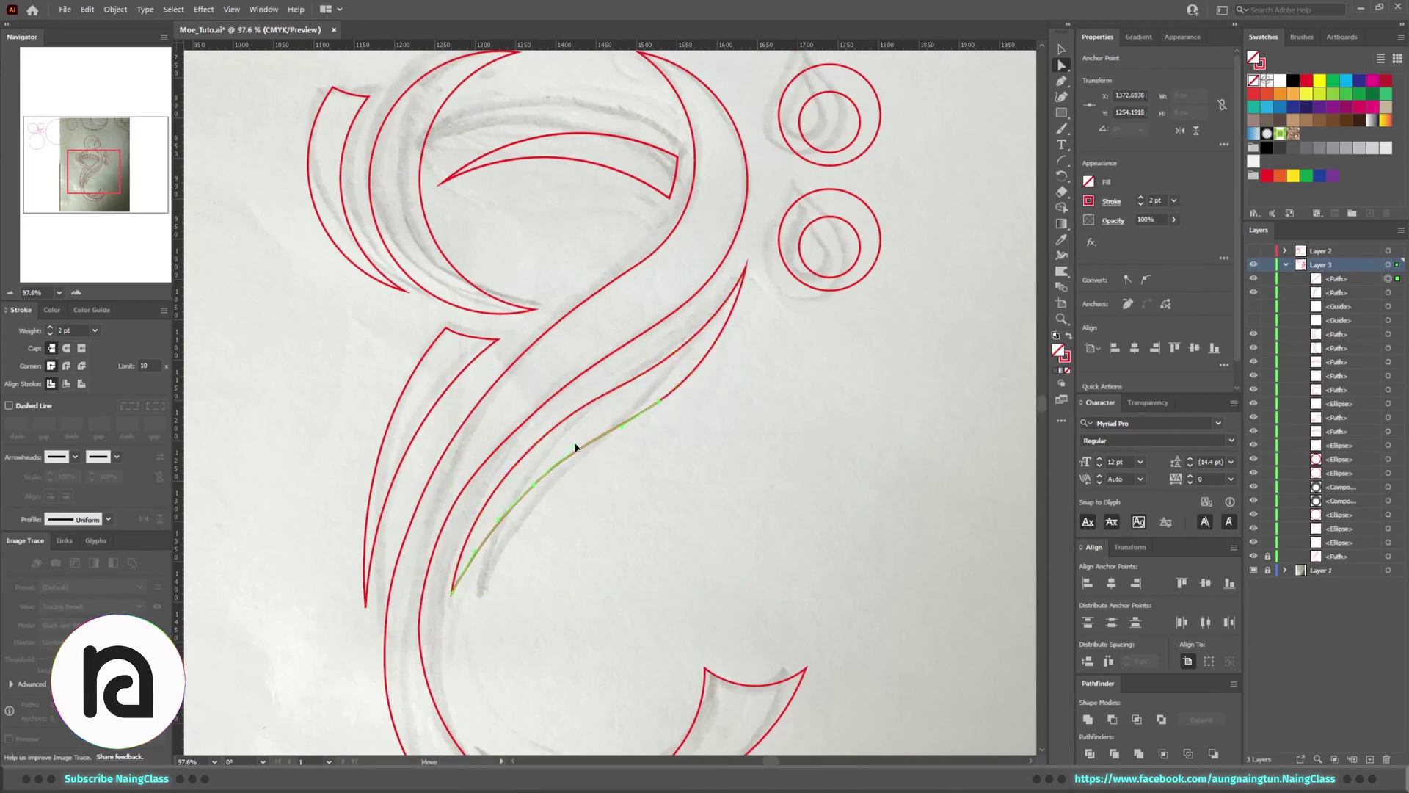
{"action": "left_click_drag", "start_coordinate": [532, 488], "coordinate": [529, 488]}
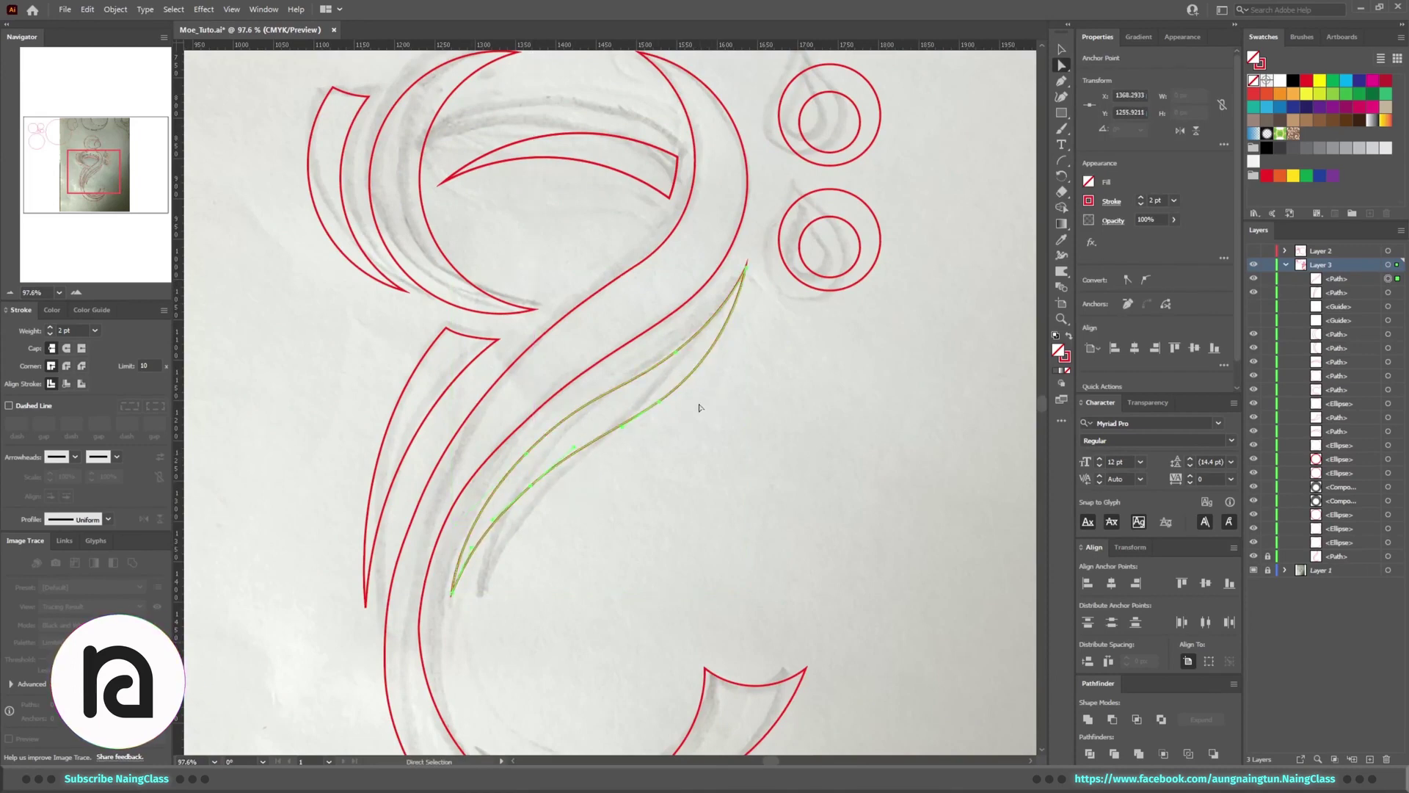
Delete the spare construction circles beside the sketch and hide the sketch photo
{"action": "scroll", "coordinate": [661, 445], "scroll_direction": "down", "scroll_amount": 6}
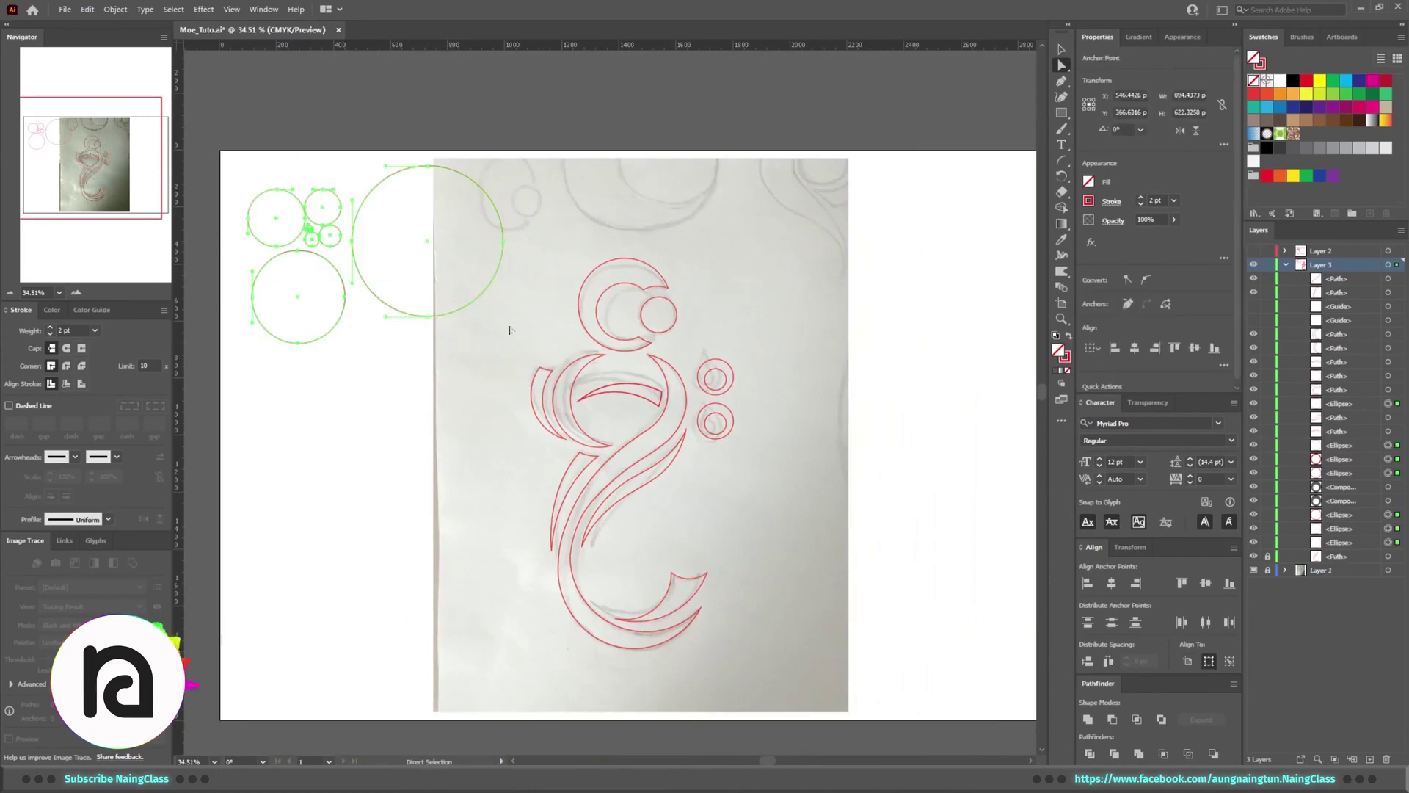
{"action": "key", "text": "Delete"}
{"action": "key", "text": "ctrl+shift+w"}
{"action": "scroll", "coordinate": [756, 331], "scroll_direction": "up", "scroll_amount": 1}
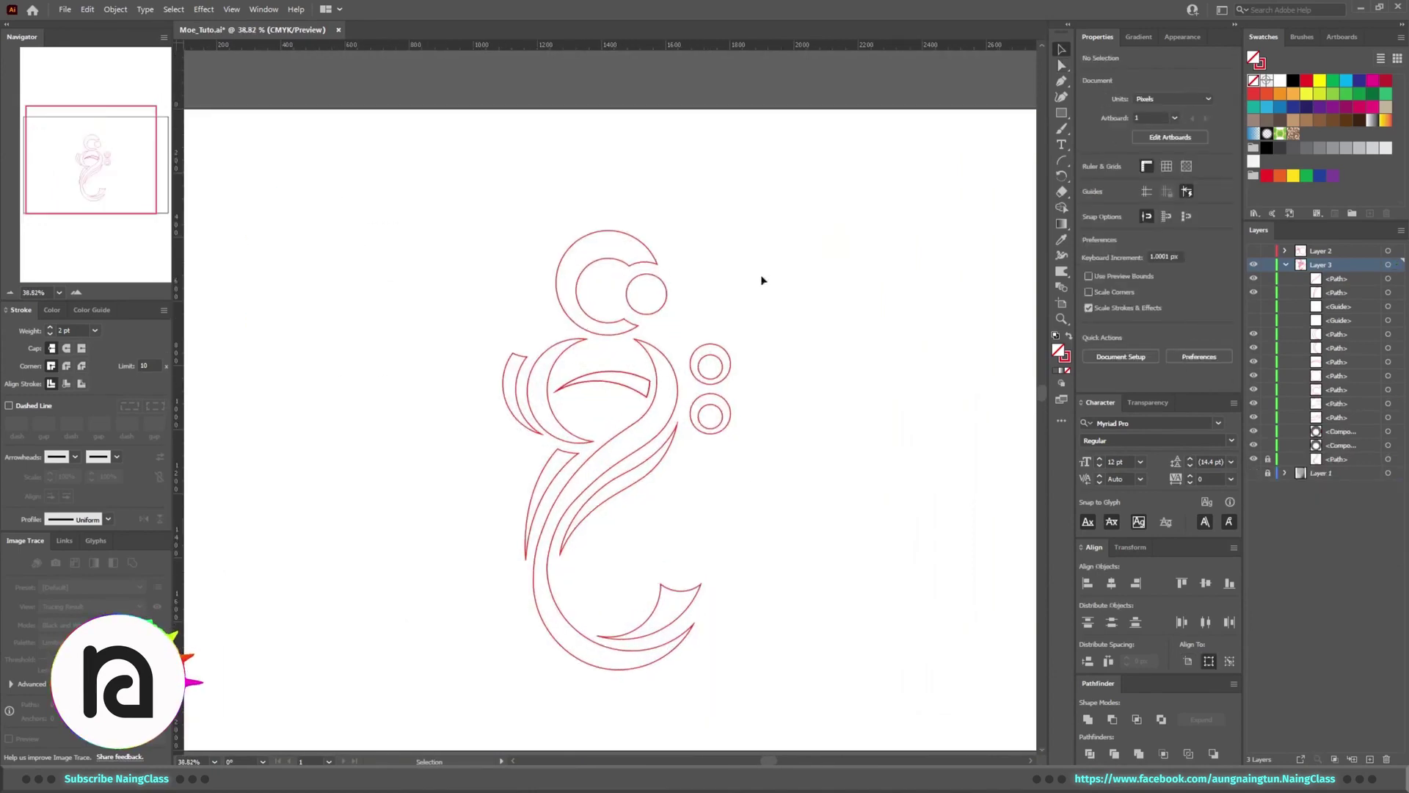
Swap fill and stroke on all unlocked logo shapes to make them solid red
{"action": "key", "text": "ctrl+a"}
{"action": "key", "text": "shift+x"}
{"action": "key", "text": "ctrl+shift+a"}
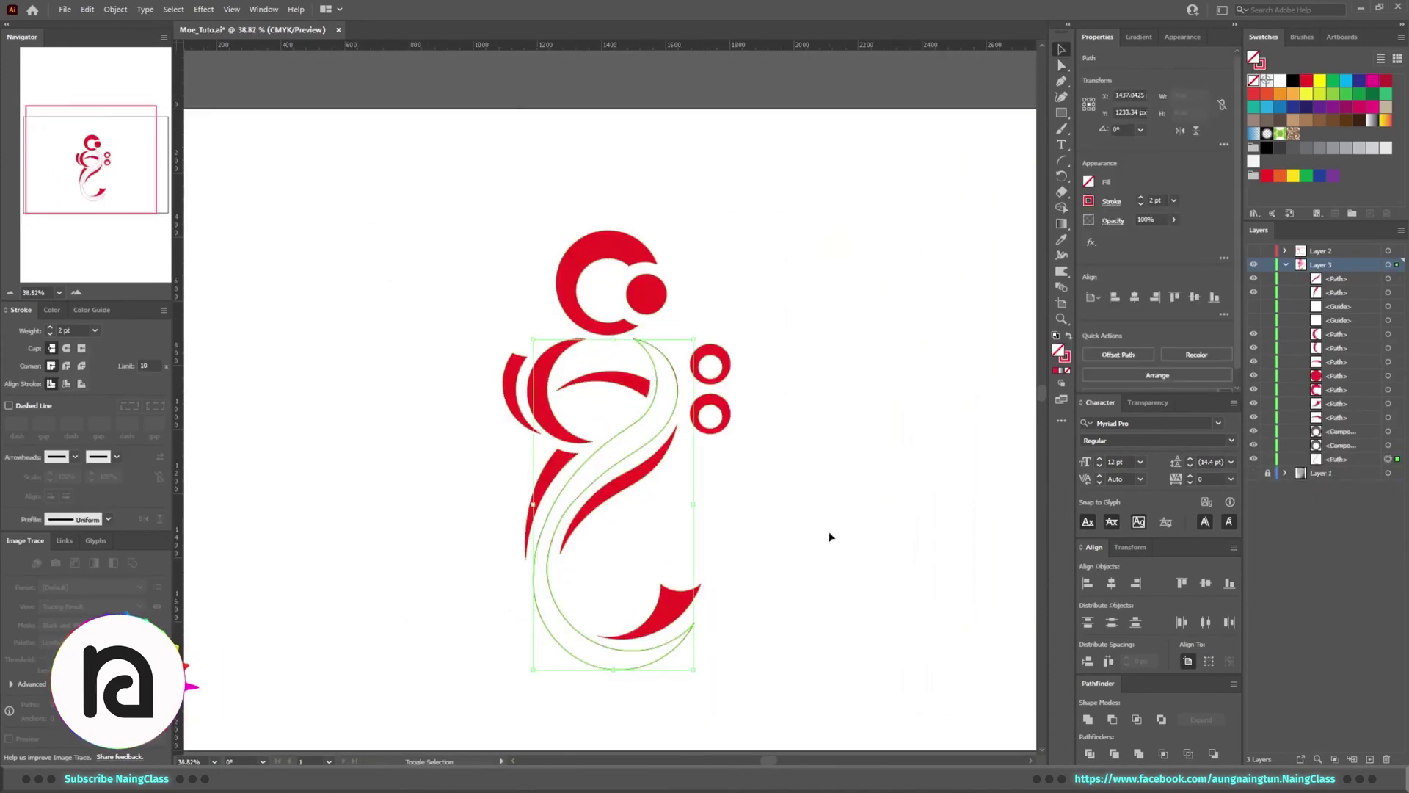
Swap fill and stroke on the S-shaped body to make it solid red, and rotate the tail fin about 3.5 degrees clockwise
{"action": "key", "text": "shift+x"}
{"action": "scroll", "coordinate": [734, 513], "scroll_direction": "down", "scroll_amount": 1}
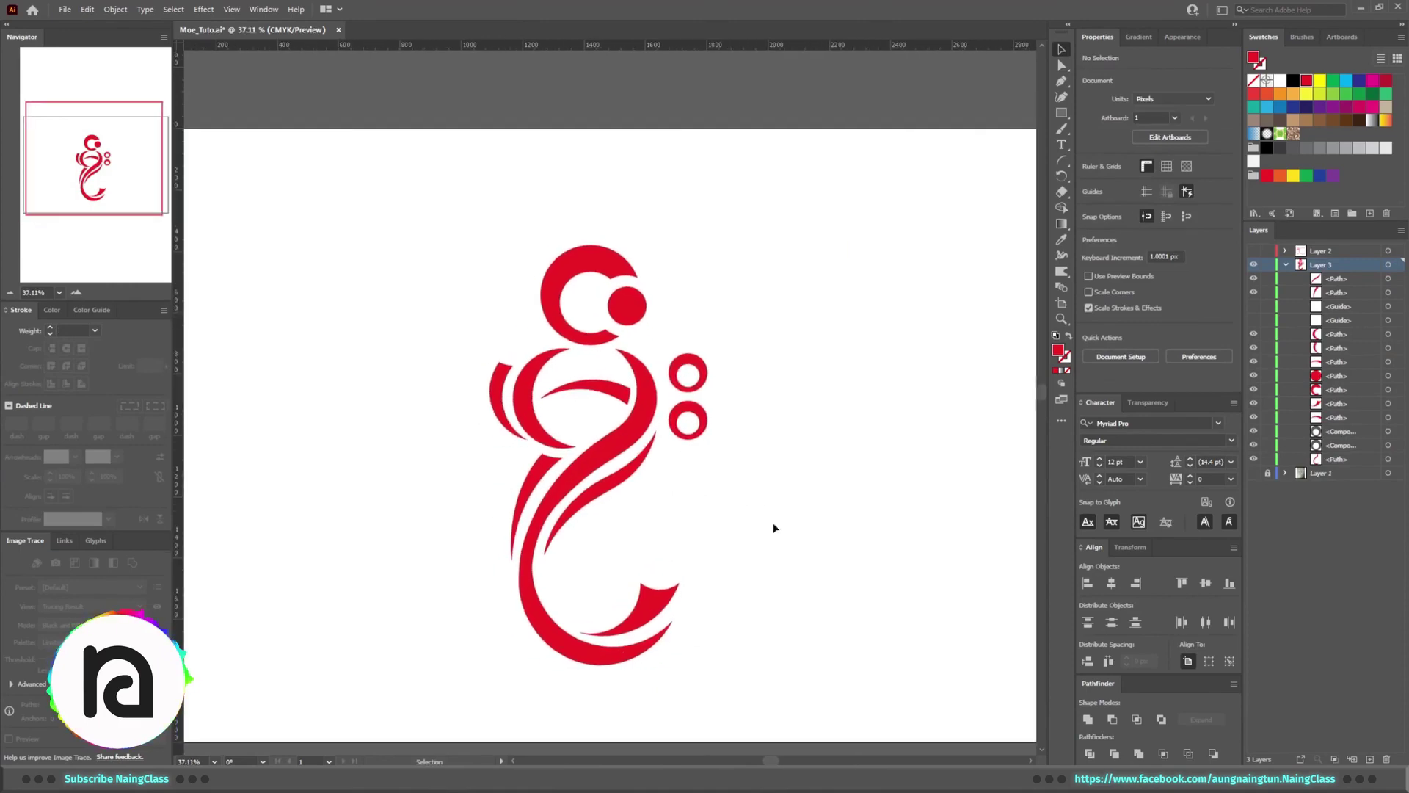
{"action": "scroll", "coordinate": [744, 509], "scroll_direction": "up", "scroll_amount": 2}
{"action": "left_click", "coordinate": [734, 565]}
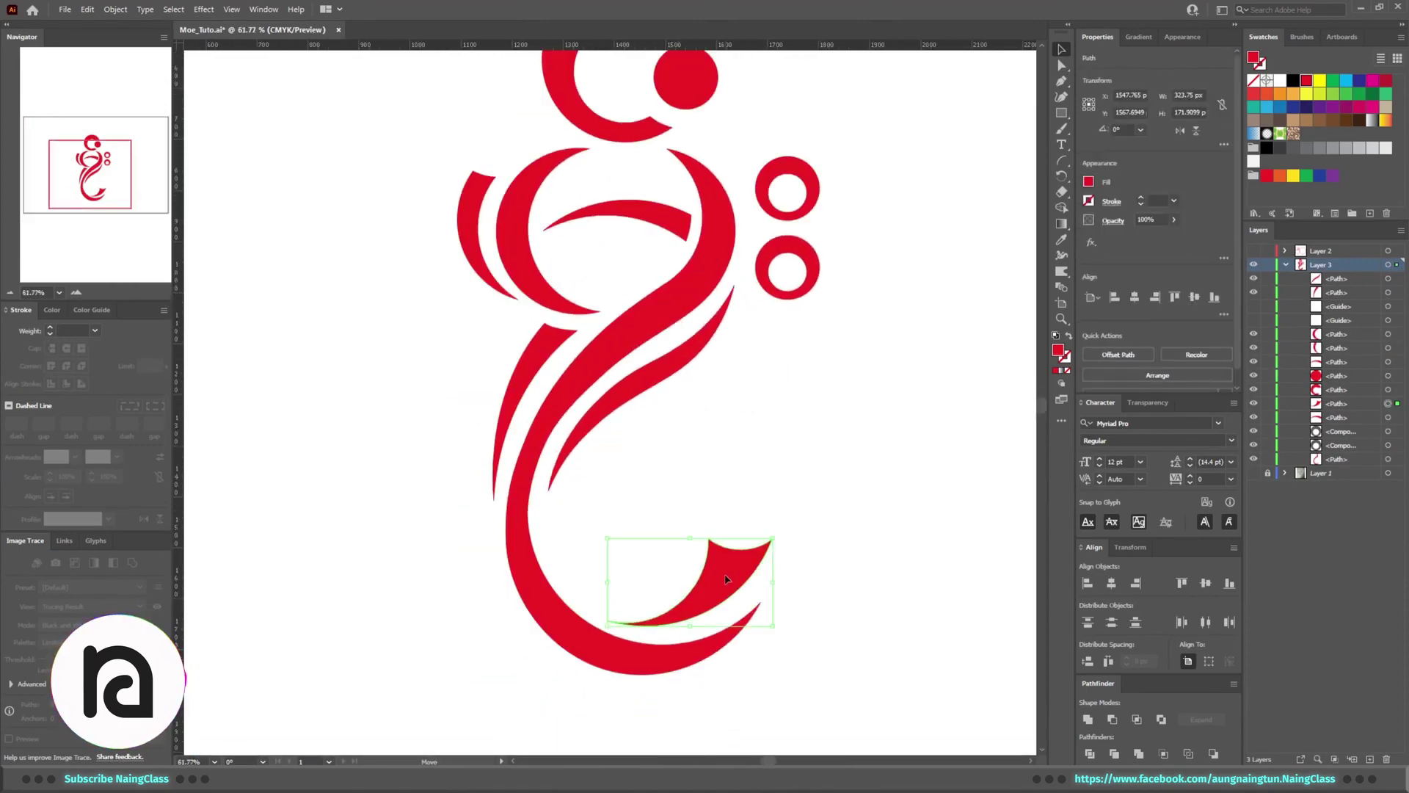
{"action": "left_click_drag", "start_coordinate": [783, 547], "coordinate": [787, 551]}
{"action": "scroll", "coordinate": [793, 528], "scroll_direction": "up", "scroll_amount": 3}
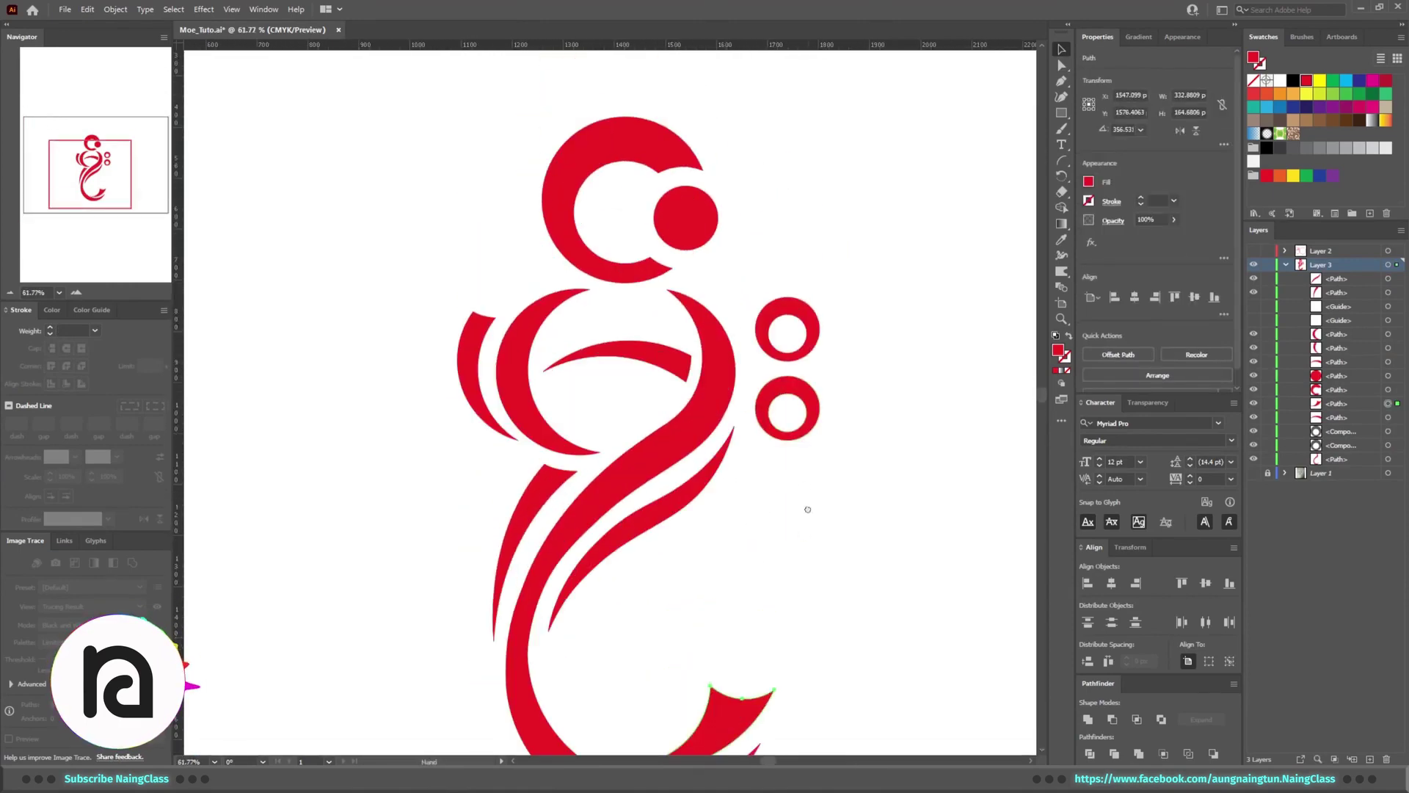
Nudge the two small rings, the outer crescents and the middle arc slightly left, and save the file
{"action": "left_click_drag", "start_coordinate": [745, 283], "coordinate": [830, 443]}
{"action": "left_click", "coordinate": [480, 411]}
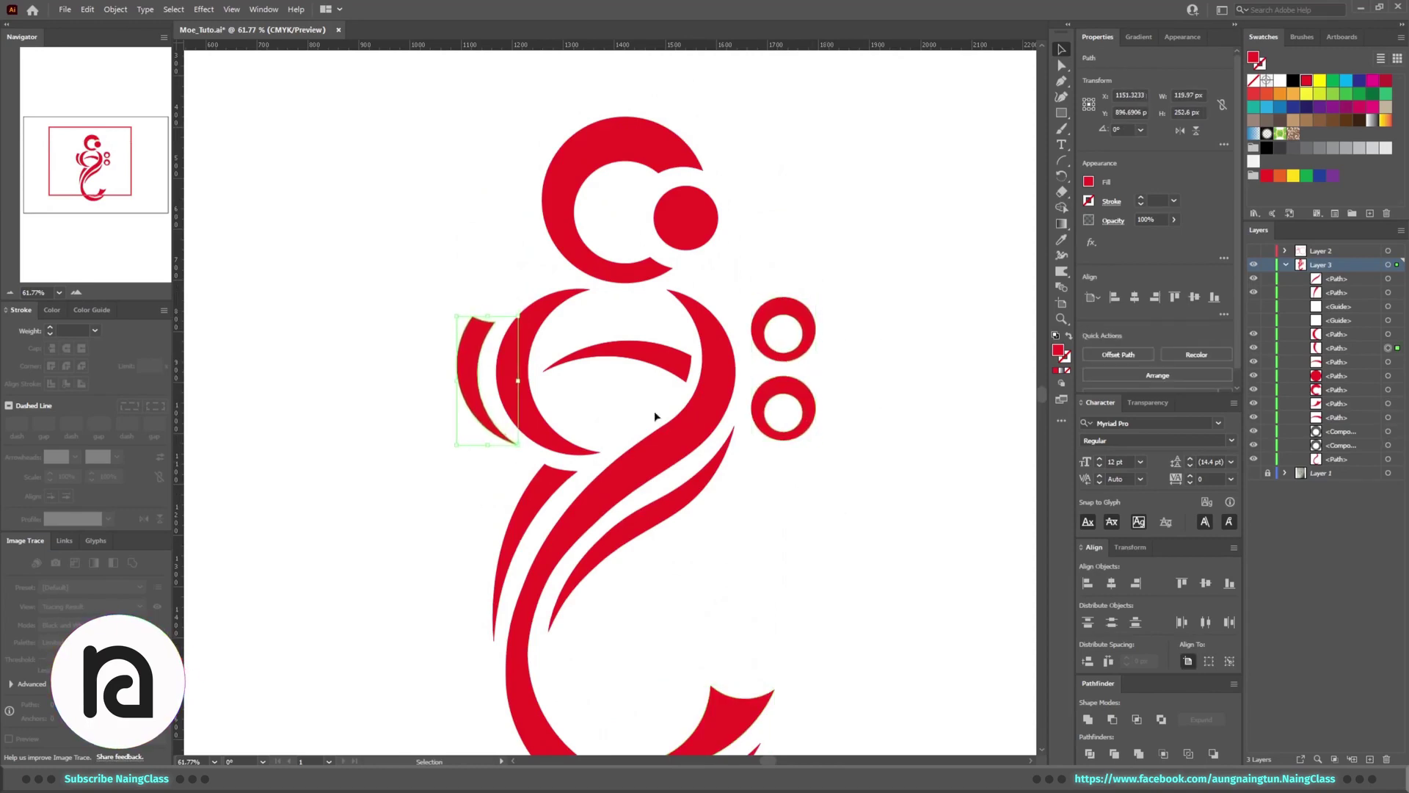
{"action": "left_click", "coordinate": [507, 371], "text": "shift"}
{"action": "left_click", "coordinate": [688, 371]}
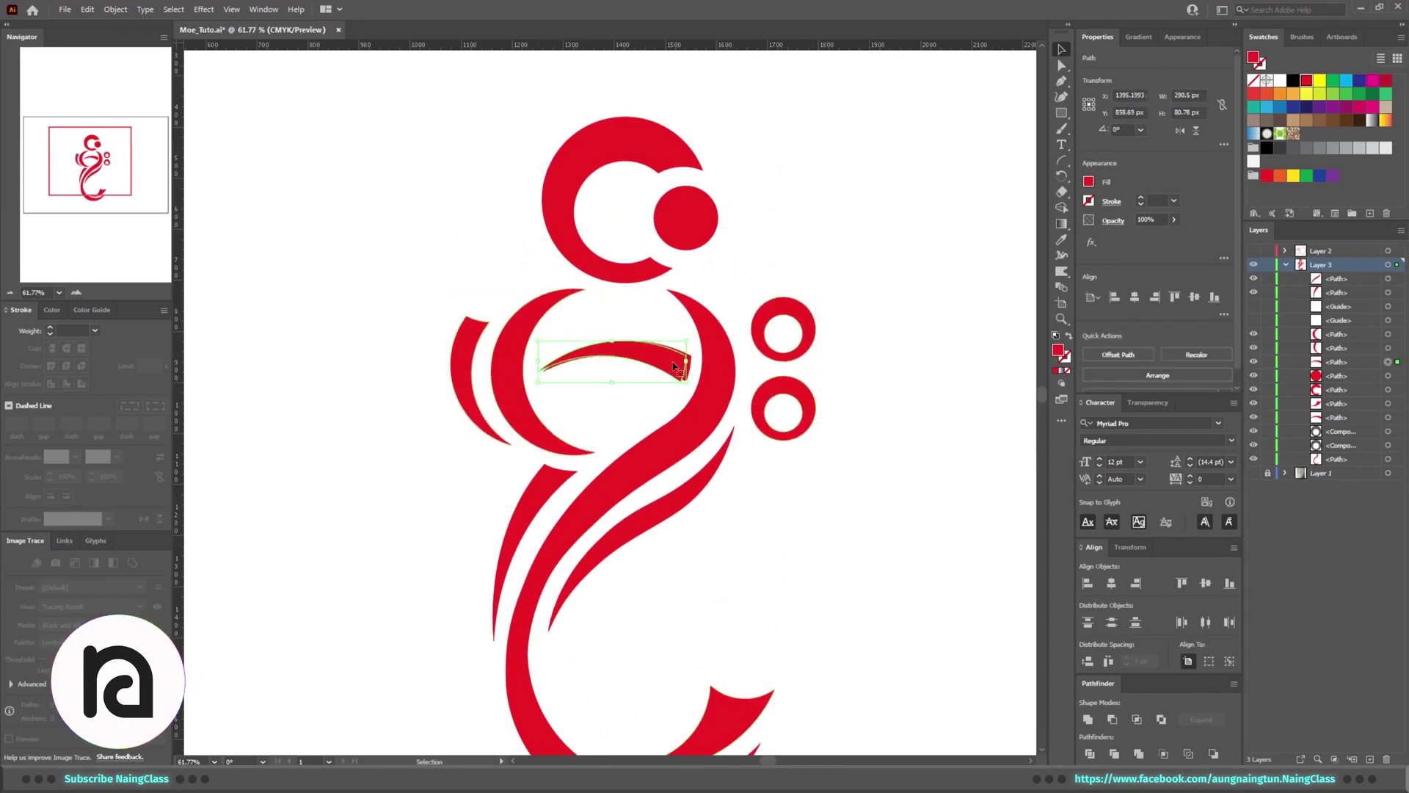
{"action": "left_click", "coordinate": [881, 520]}
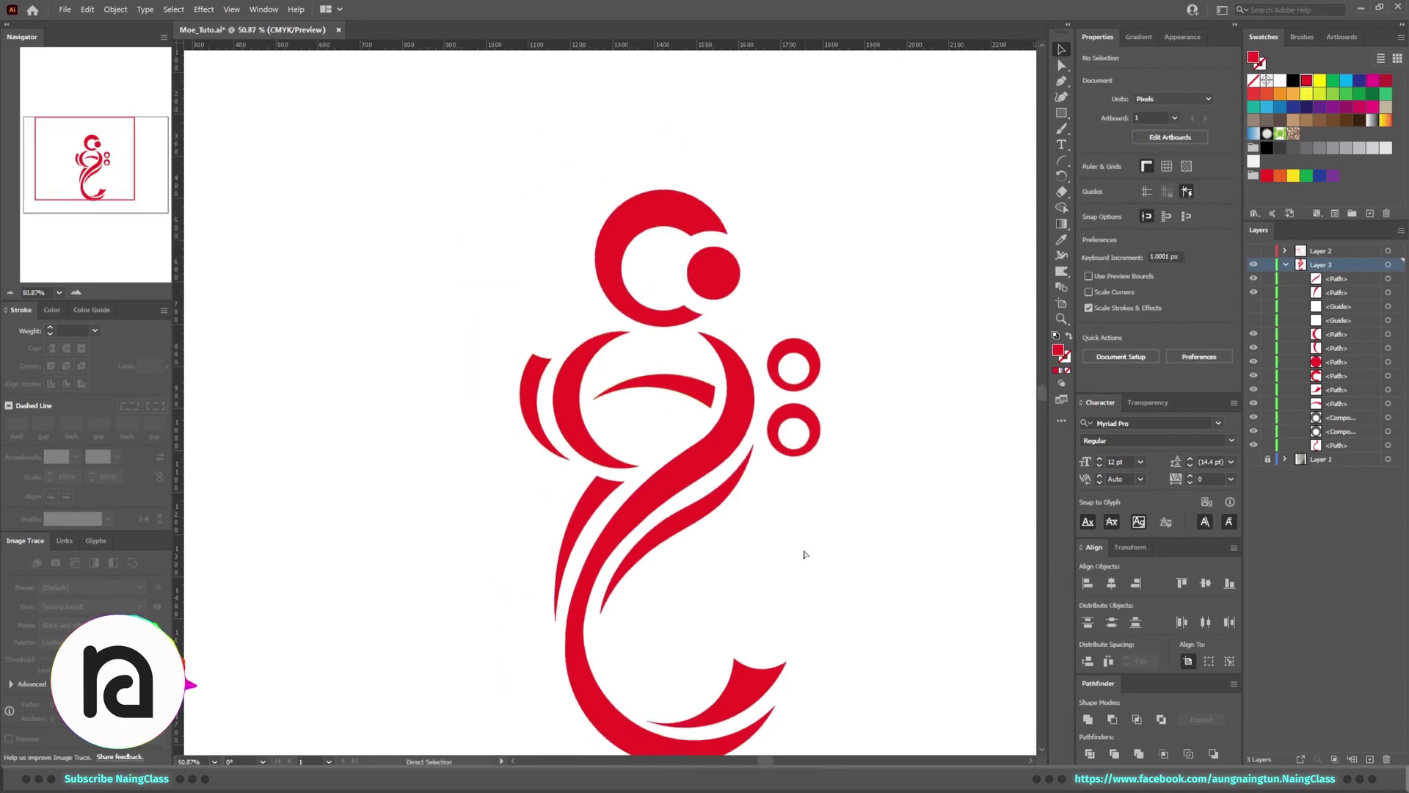
{"action": "key", "text": "ctrl+s"}
{"action": "key", "text": "ctrl+0"}
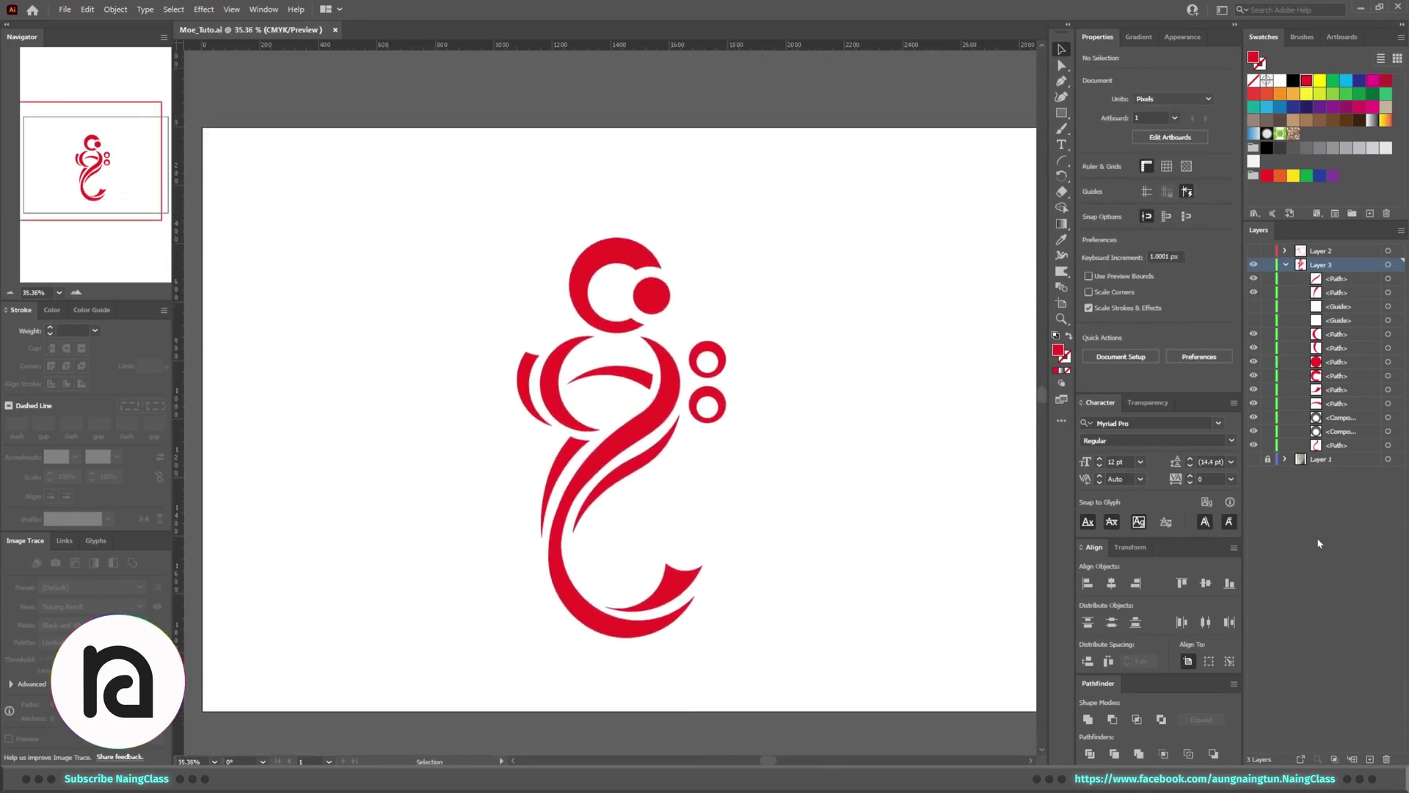
Recolour the whole logo with the dark grey swatch
{"action": "left_click_drag", "start_coordinate": [771, 228], "coordinate": [514, 638]}
{"action": "left_click", "coordinate": [1280, 148]}
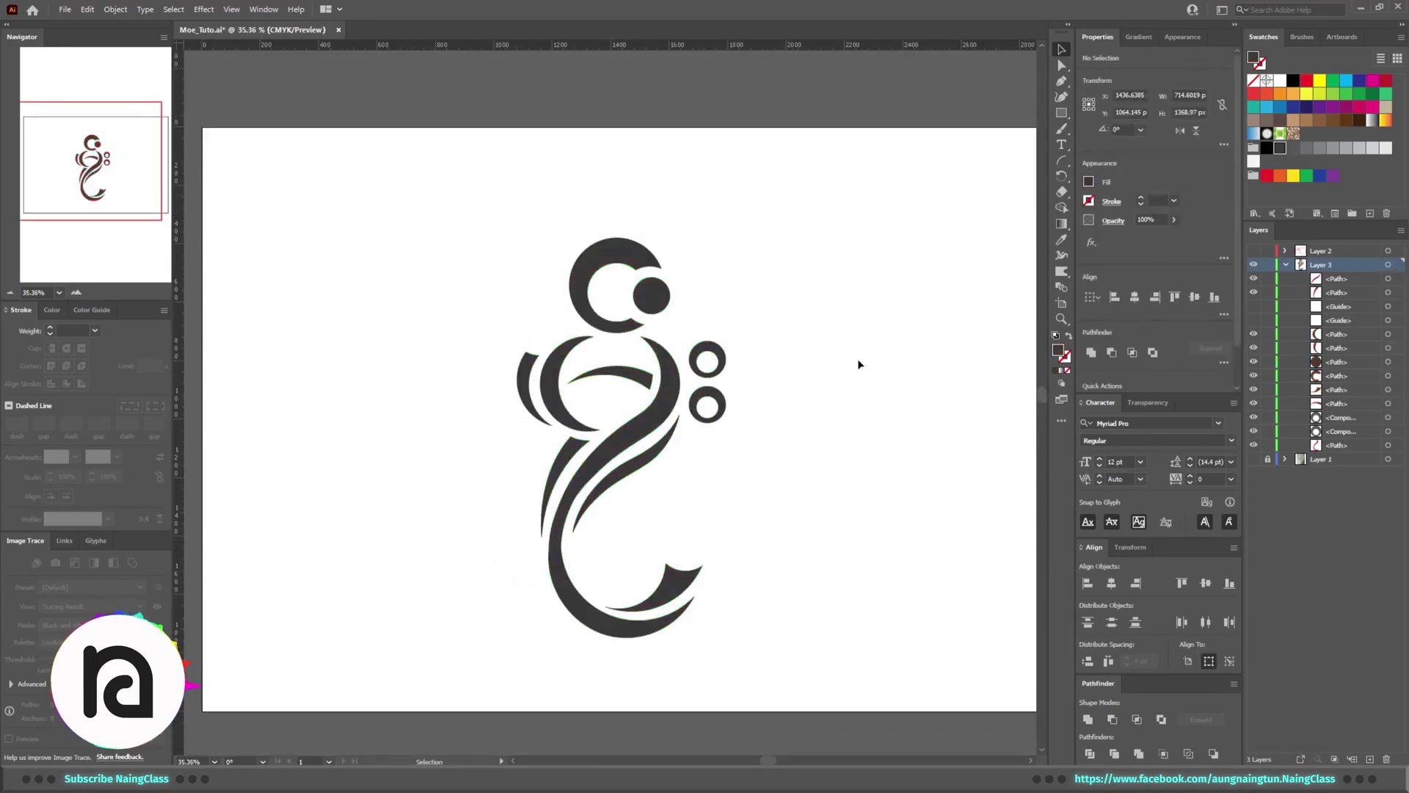
{"action": "left_click", "coordinate": [914, 492]}
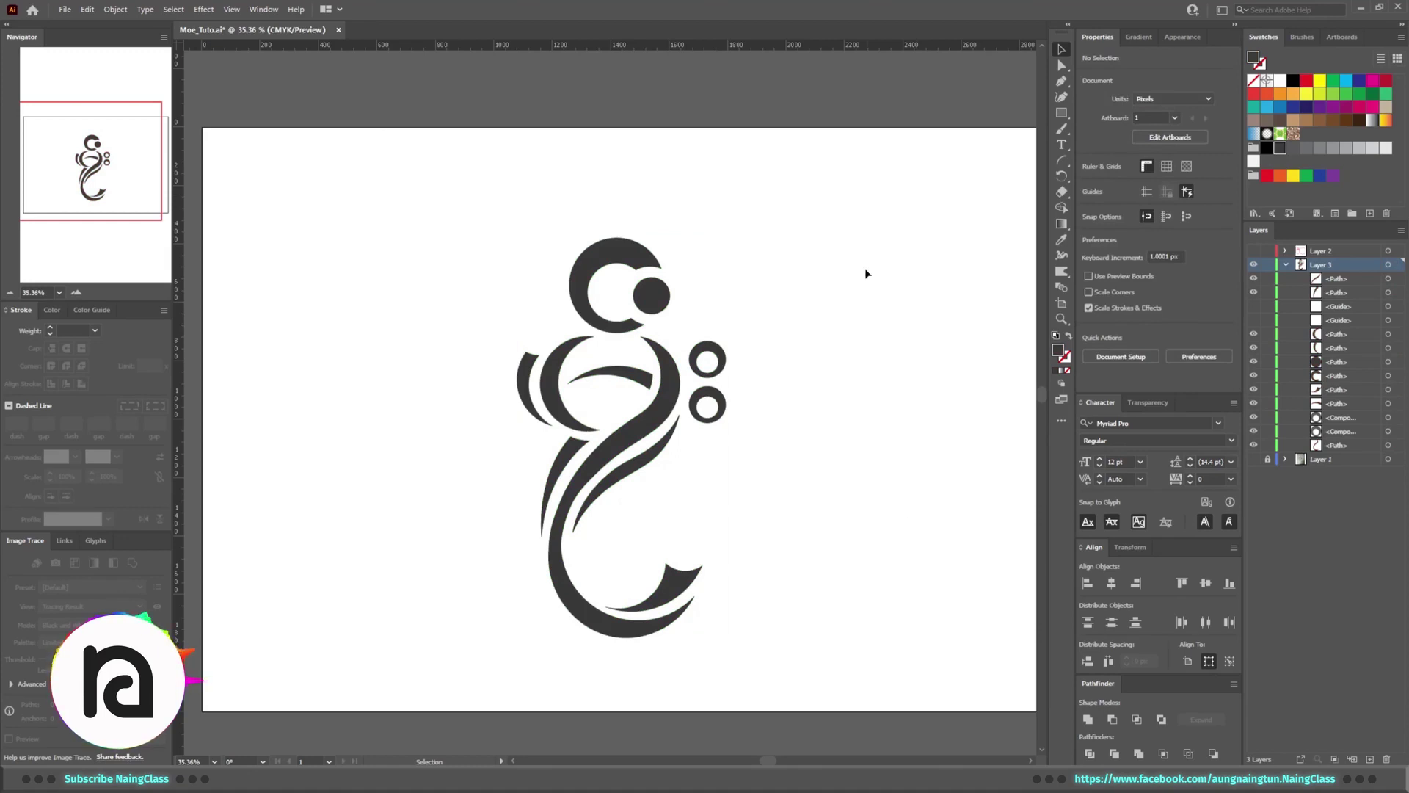
{"action": "scroll", "coordinate": [922, 98], "scroll_direction": "down", "scroll_amount": 1}
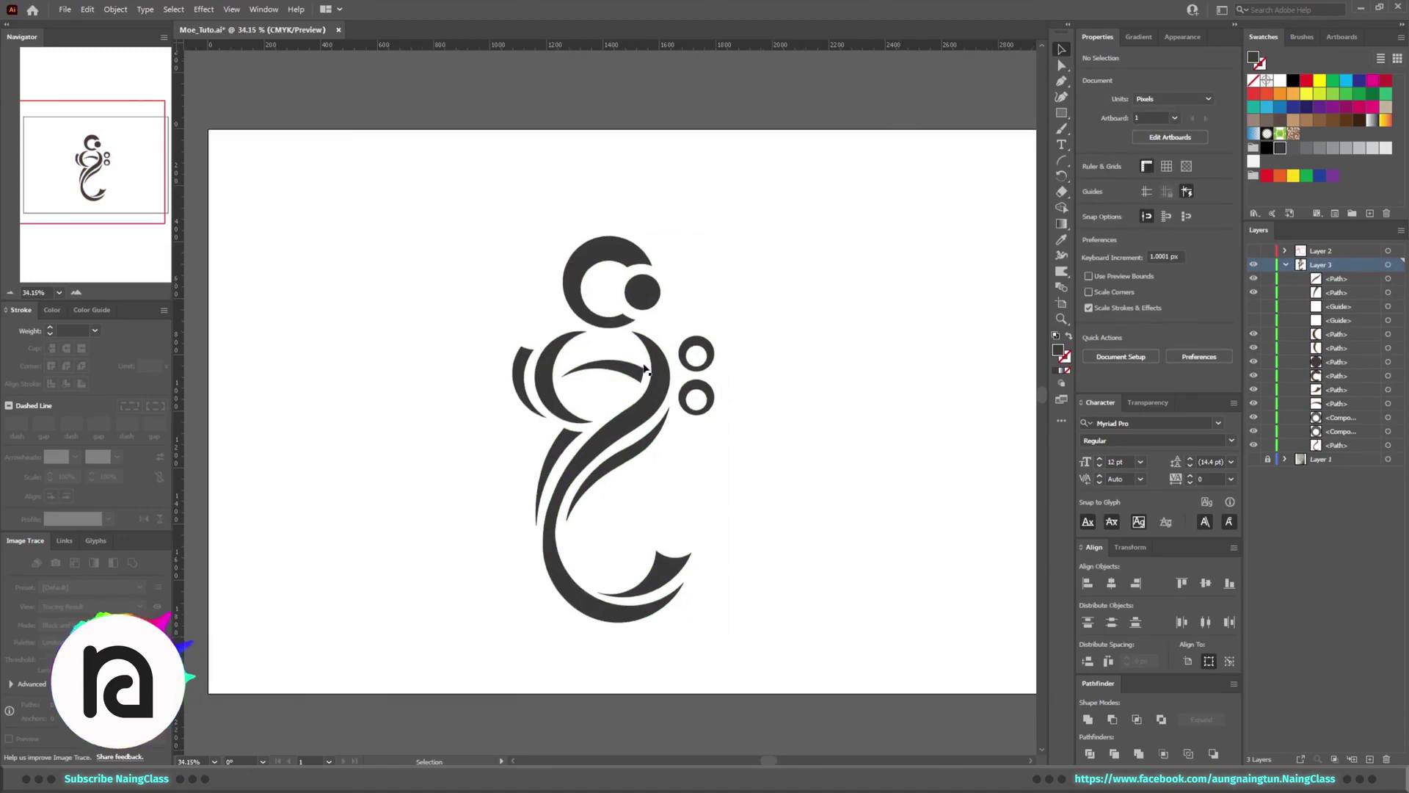
Rotate the two crescents and the leaf below them about 2 degrees counterclockwise, and the middle arc about 11 degrees counterclockwise
{"action": "scroll", "coordinate": [533, 436], "scroll_direction": "up", "scroll_amount": 3}
{"action": "mouse_move", "coordinate": [571, 398]}
{"action": "left_mouse_down"}
{"action": "mouse_move", "coordinate": [566, 415]}
{"action": "mouse_move", "coordinate": [574, 404]}
{"action": "left_mouse_up"}
{"action": "left_click_drag", "start_coordinate": [554, 493], "coordinate": [556, 495]}
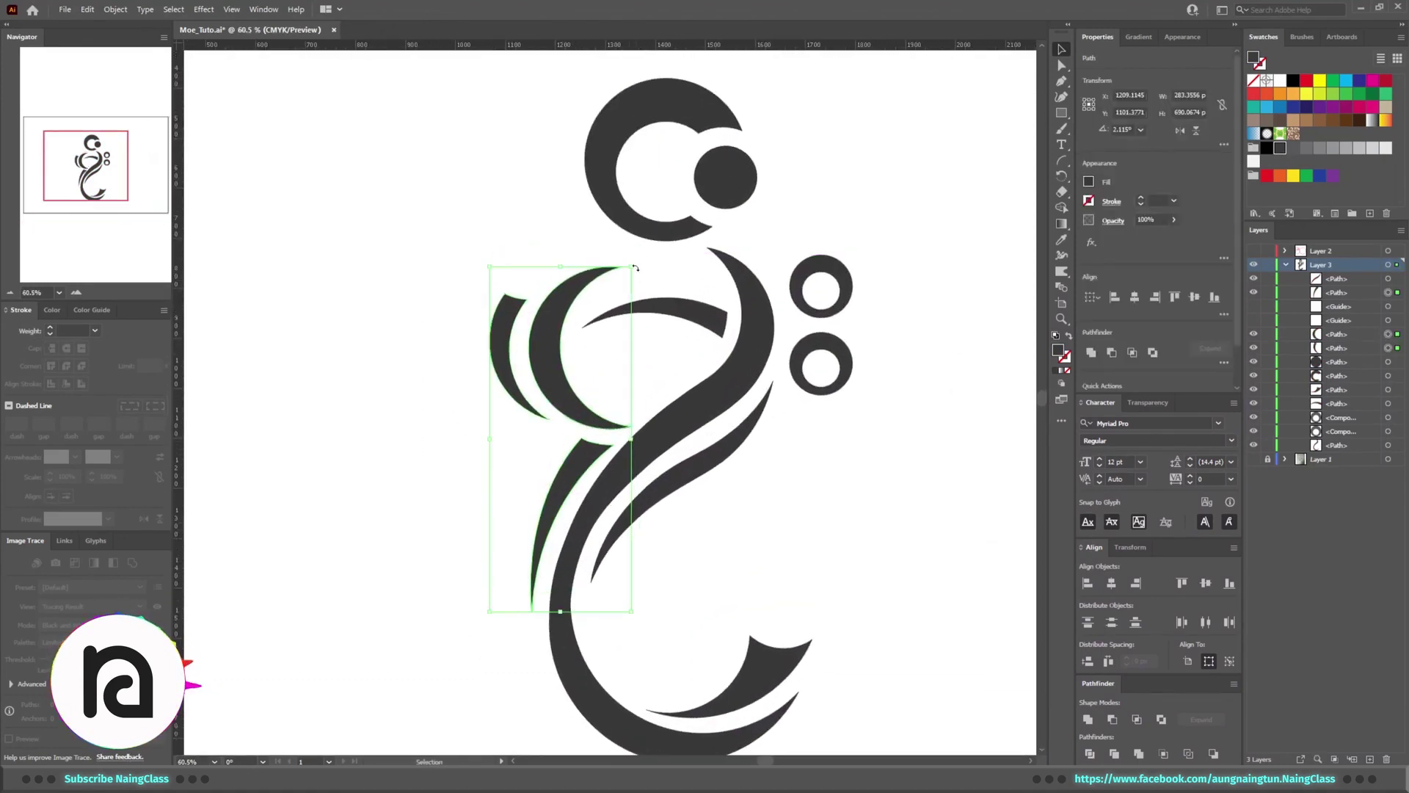
{"action": "left_click", "coordinate": [584, 413]}
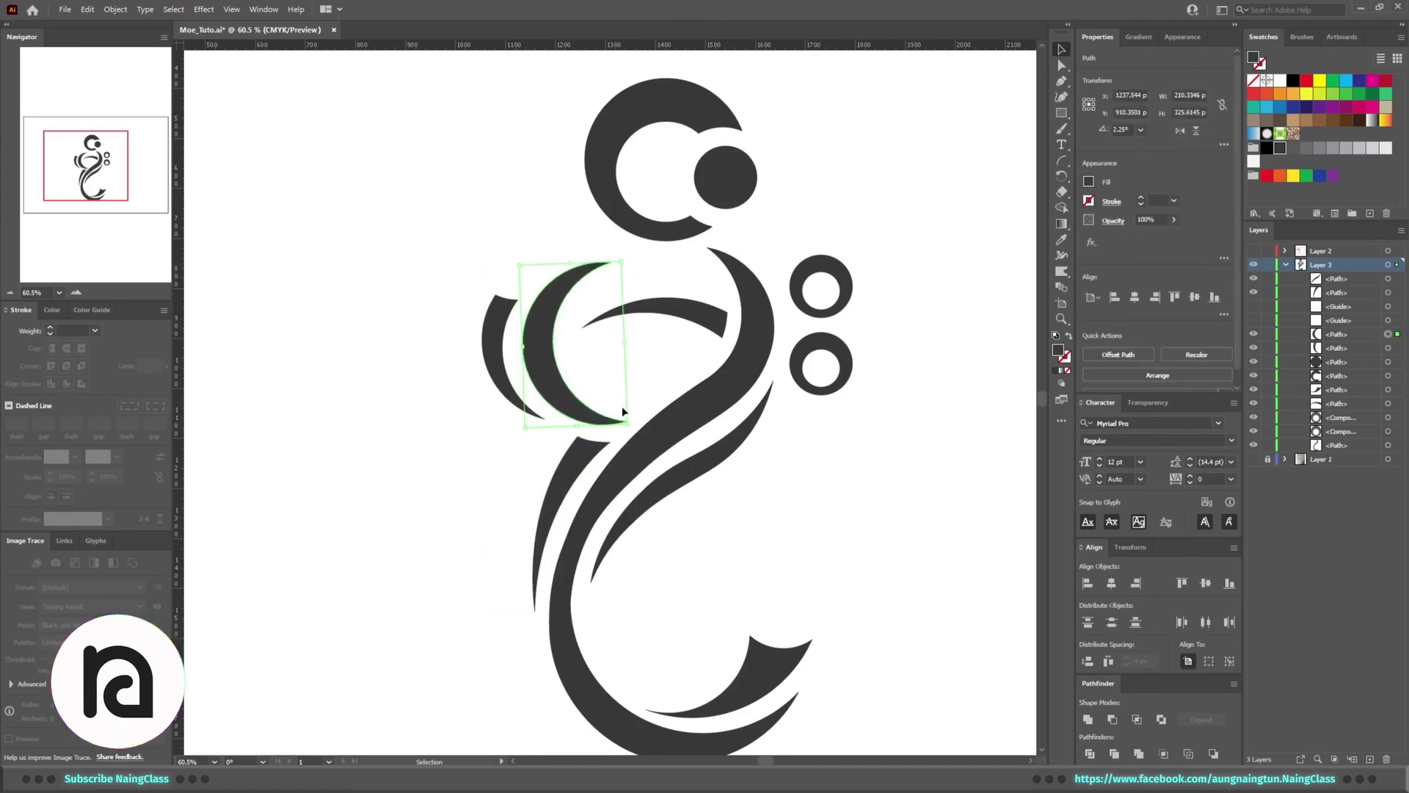
{"action": "left_click", "coordinate": [676, 324]}
{"action": "mouse_move", "coordinate": [730, 327]}
{"action": "left_mouse_down"}
{"action": "mouse_move", "coordinate": [726, 301]}
{"action": "mouse_move", "coordinate": [723, 315]}
{"action": "left_mouse_up"}
Rotate the head crescent and its dot together about 20 degrees counterclockwise and shift them slightly left
{"action": "scroll", "coordinate": [764, 167], "scroll_direction": "up", "scroll_amount": 1}
{"action": "left_click", "coordinate": [763, 167]}
{"action": "left_click_drag", "start_coordinate": [765, 168], "coordinate": [690, 220]}
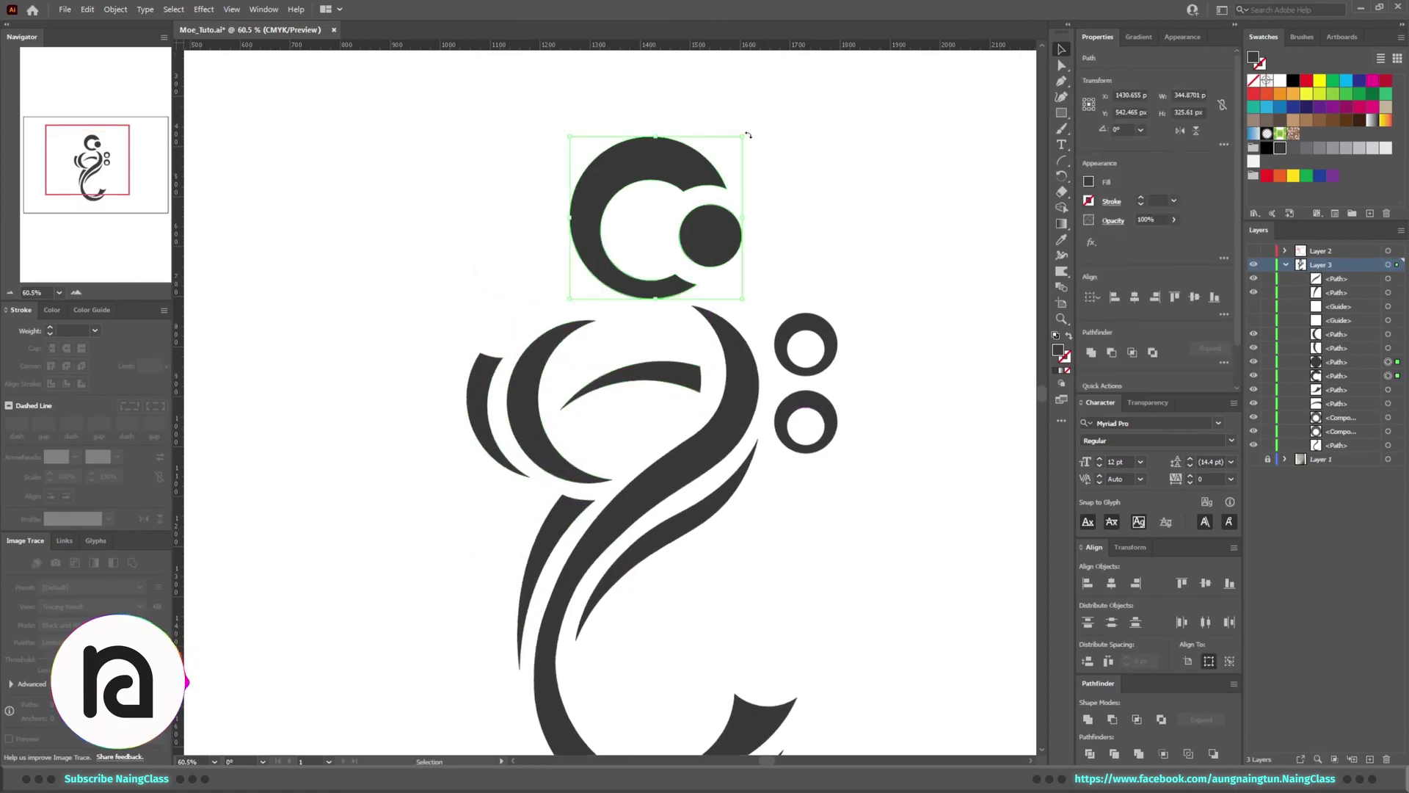
{"action": "left_click_drag", "start_coordinate": [752, 139], "coordinate": [716, 110]}
{"action": "left_click_drag", "start_coordinate": [729, 214], "coordinate": [690, 214]}
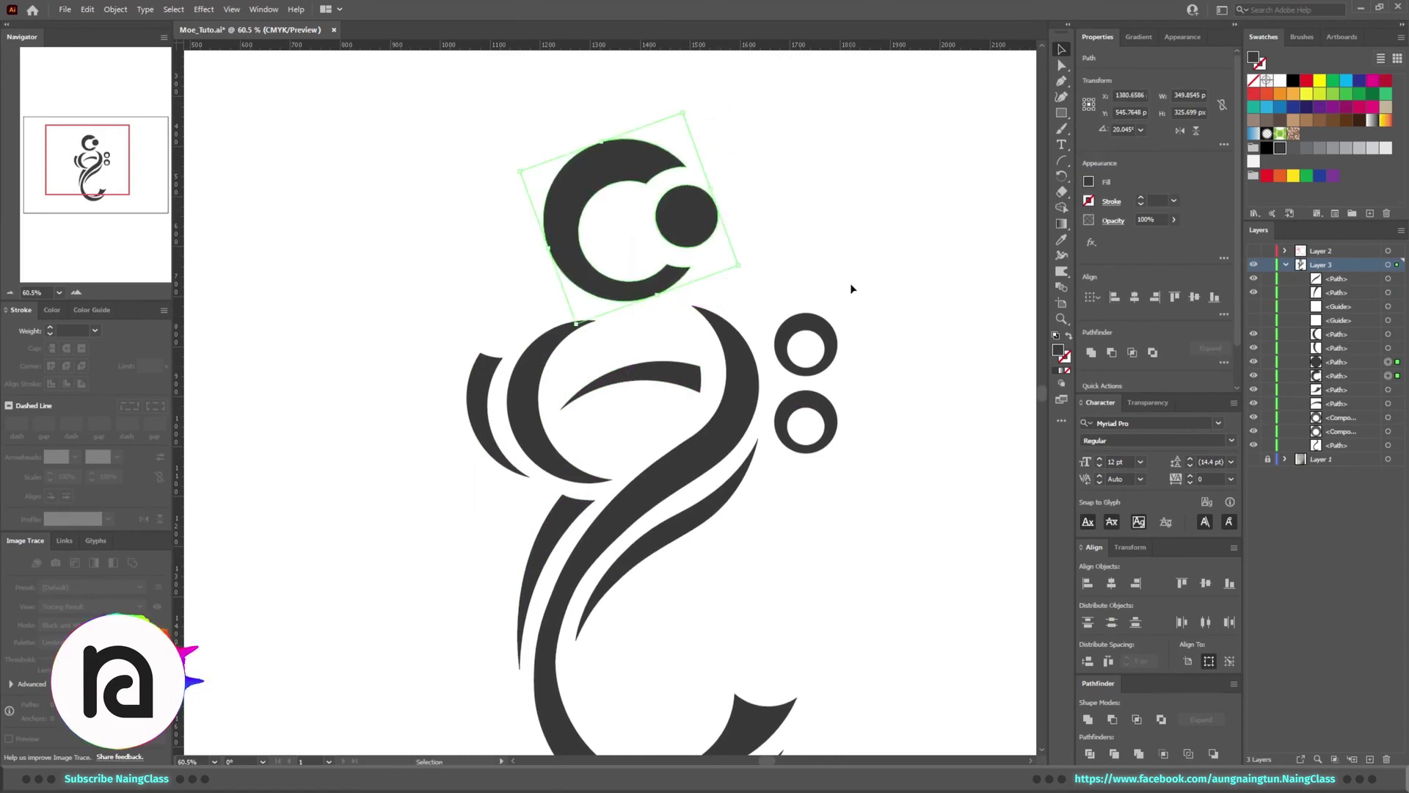
Rotate the pair of small rings counterclockwise so the upper ring leans toward the head
{"action": "left_click_drag", "start_coordinate": [849, 293], "coordinate": [789, 441]}
{"action": "left_click_drag", "start_coordinate": [859, 340], "coordinate": [819, 314]}
{"action": "scroll", "coordinate": [734, 382], "scroll_direction": "down", "scroll_amount": 5}
{"action": "scroll", "coordinate": [722, 385], "scroll_direction": "up", "scroll_amount": 1}
{"action": "scroll", "coordinate": [722, 385], "scroll_direction": "up", "scroll_amount": 2}
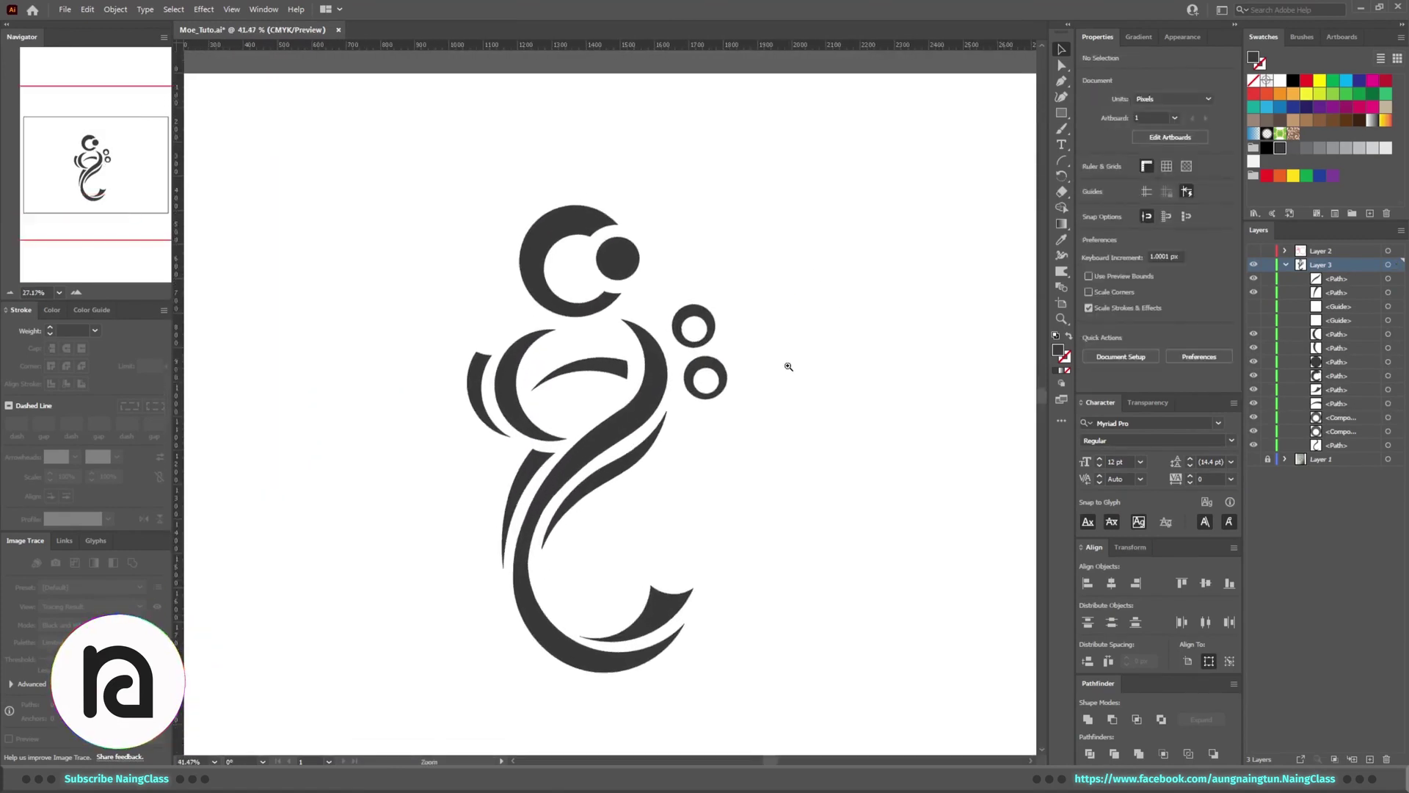
{"action": "scroll", "coordinate": [805, 397], "scroll_direction": "down", "scroll_amount": 1}
{"action": "scroll", "coordinate": [777, 377], "scroll_direction": "down", "scroll_amount": 1}
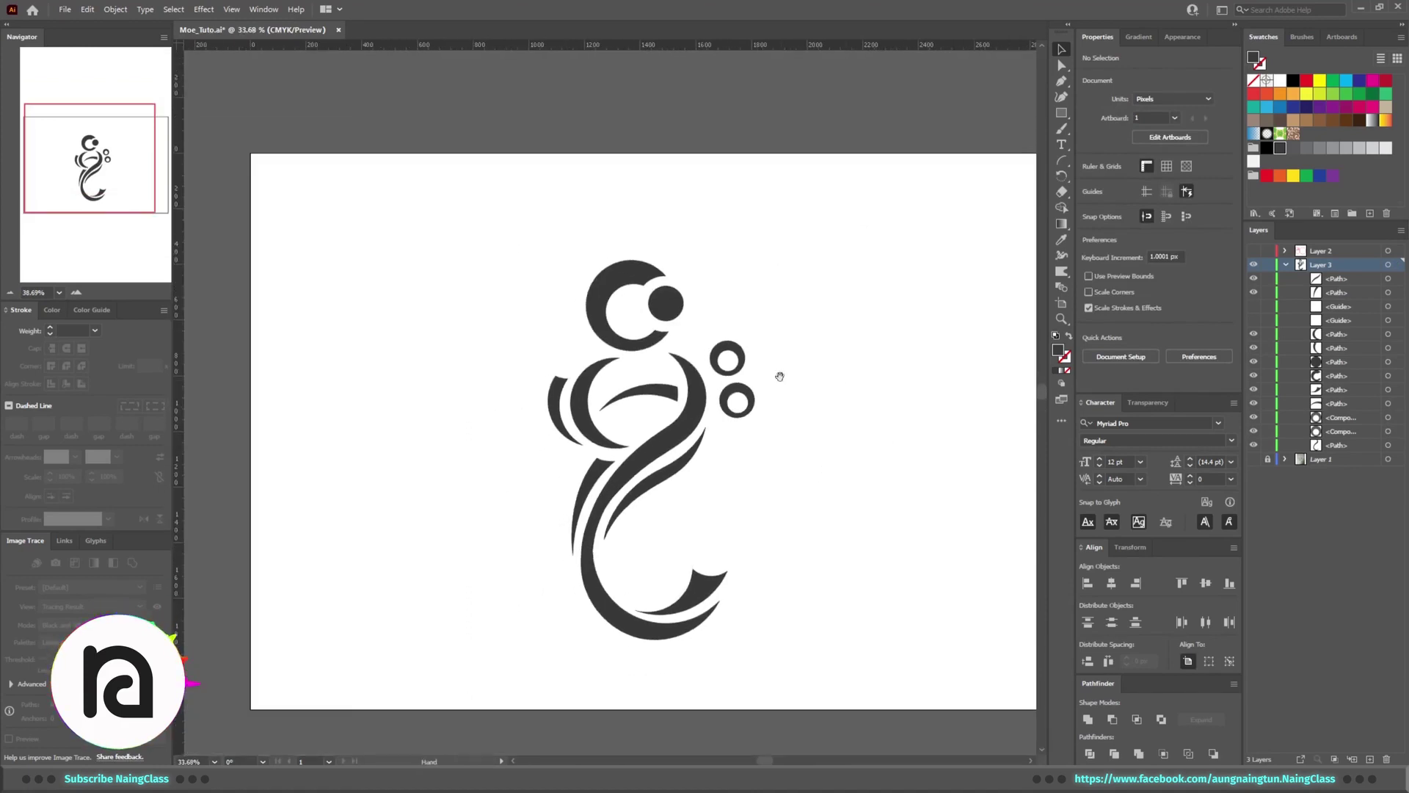
Copy the largest construction circle (528.5 px) from hidden Layer 2 onto the artboard, move the copy to Layer 3 and hide Layer 2 again
{"action": "left_click", "coordinate": [621, 393]}
{"action": "scroll", "coordinate": [631, 396], "scroll_direction": "up", "scroll_amount": 1}
{"action": "left_click", "coordinate": [1253, 250]}
{"action": "scroll", "coordinate": [734, 367], "scroll_direction": "down", "scroll_amount": 1}
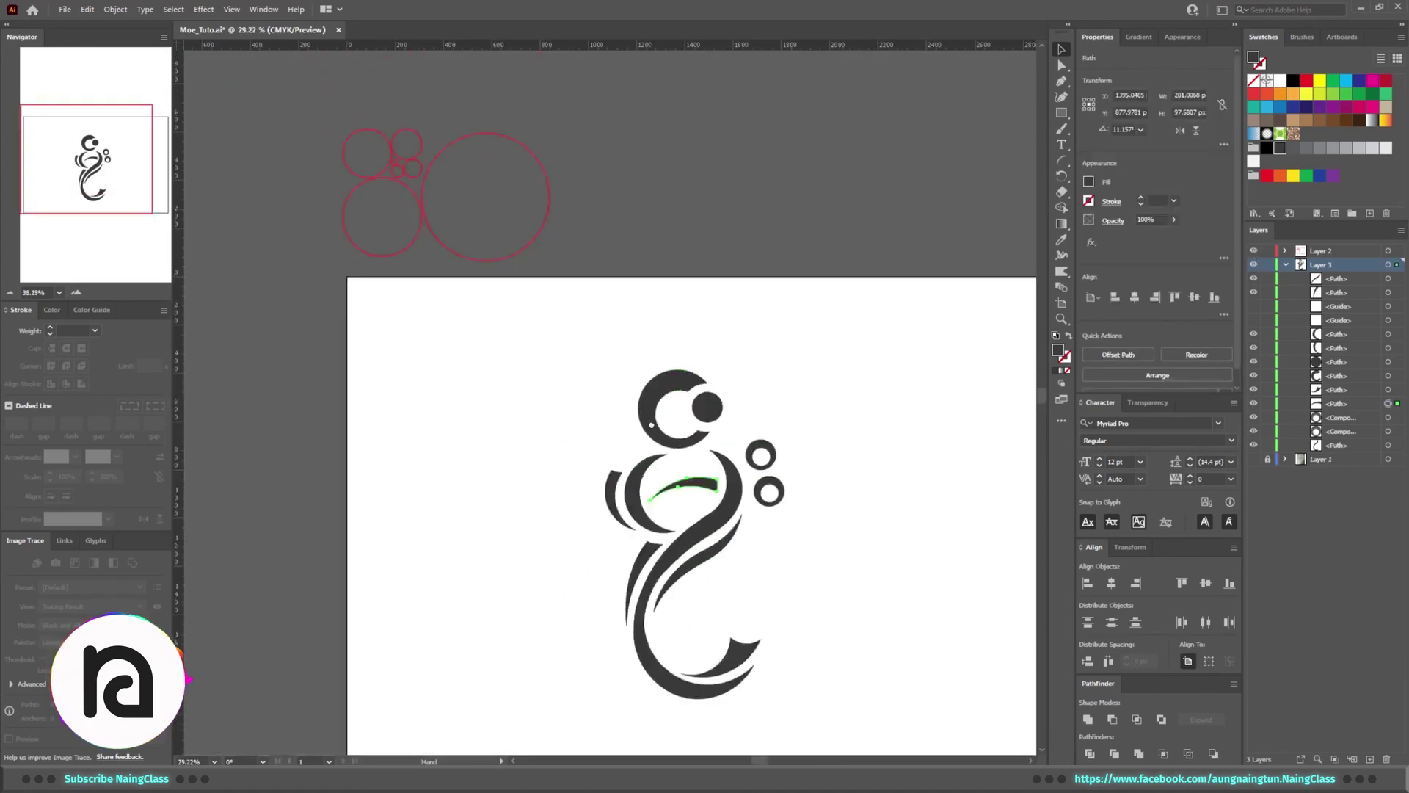
{"action": "left_click_drag", "start_coordinate": [447, 264], "coordinate": [529, 373]}
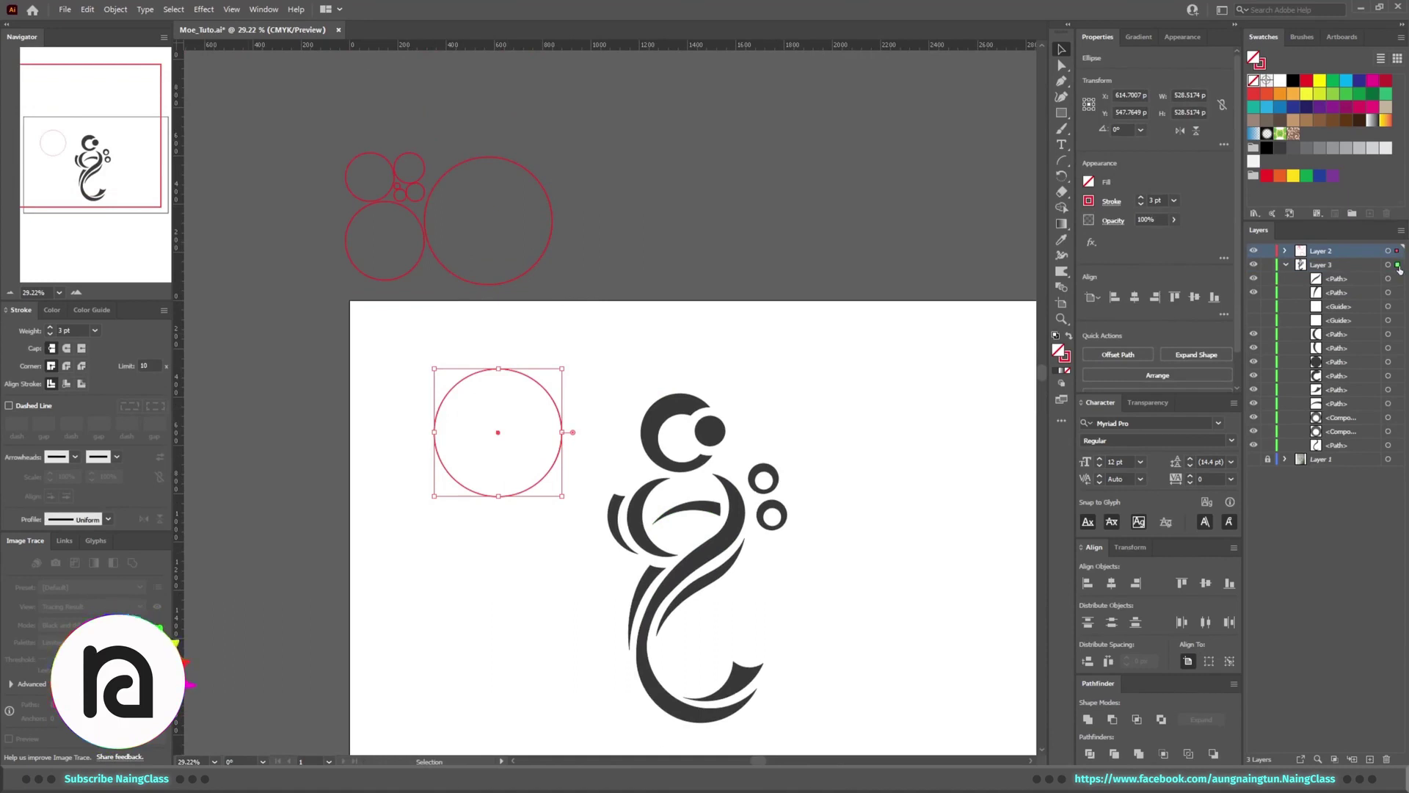
{"action": "left_click_drag", "start_coordinate": [1399, 270], "coordinate": [1398, 266]}
{"action": "left_click", "coordinate": [1254, 250]}
{"action": "scroll", "coordinate": [431, 308], "scroll_direction": "up", "scroll_amount": 1}
Fit the large circle to the middle arc's upper edge, then duplicate it down-left and nudge the copy along the arc's lower edge
{"action": "left_click_drag", "start_coordinate": [441, 320], "coordinate": [670, 471]}
{"action": "scroll", "coordinate": [620, 423], "scroll_direction": "up", "scroll_amount": 2}
{"action": "left_click_drag", "start_coordinate": [764, 338], "coordinate": [749, 356]}
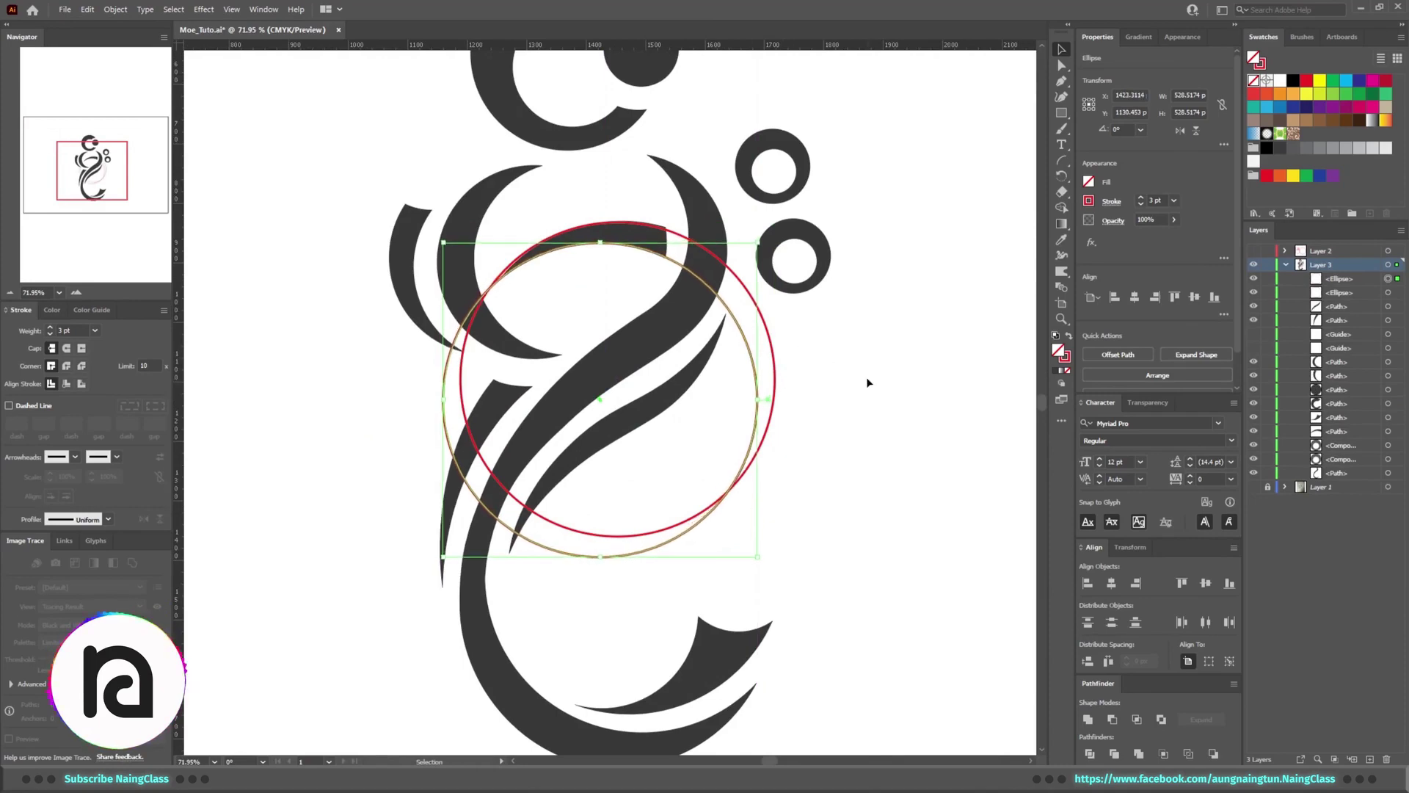
{"action": "key", "text": "Down"}
{"action": "key", "text": "Down"}
{"action": "key", "text": "Down"}
{"action": "key", "text": "Left"}
{"action": "key", "text": "Left"}
{"action": "key", "text": "Left"}
{"action": "key", "text": "Left"}
{"action": "key", "text": "Left"}
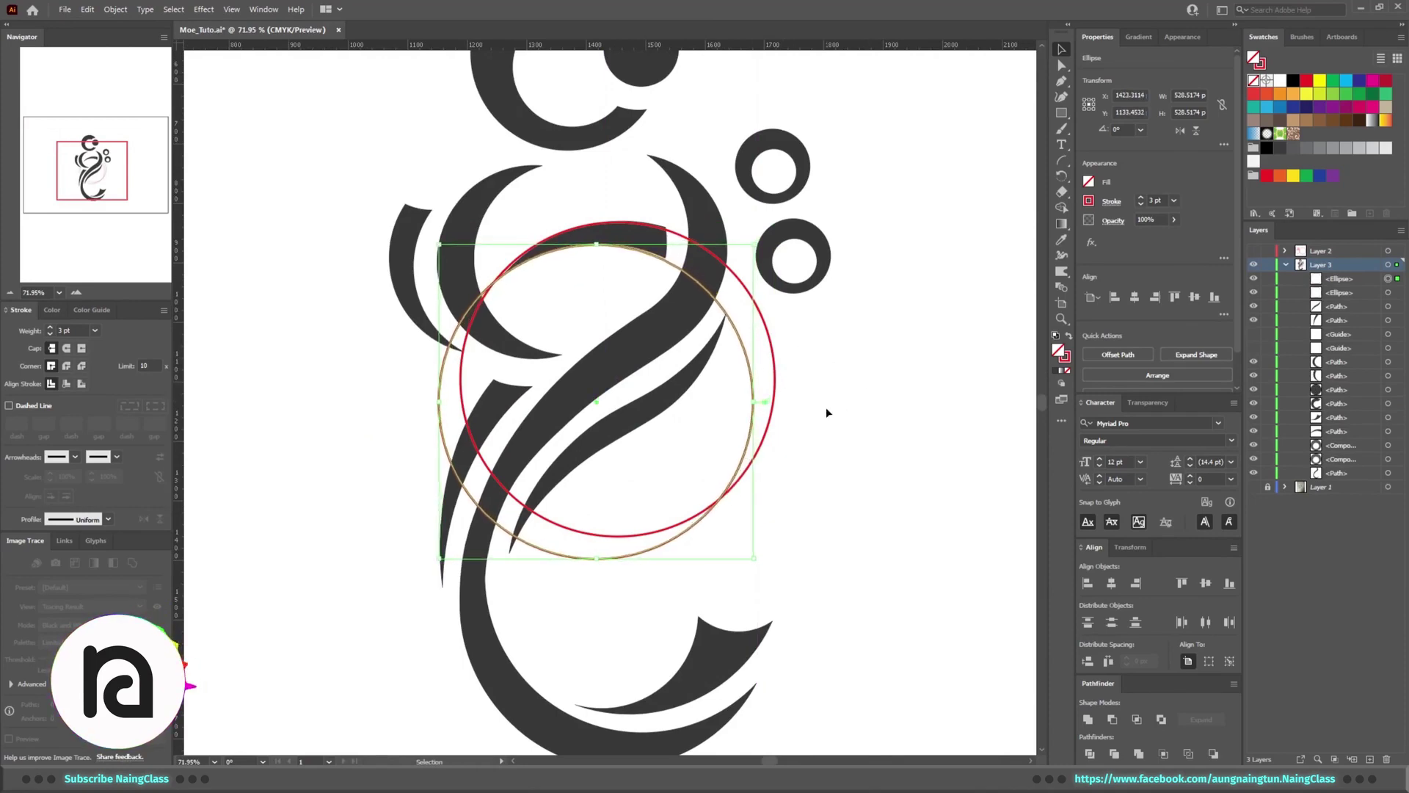
{"action": "left_click", "coordinate": [826, 412]}
Copy the second-largest construction circle (325.6 px) into Layer 3 and place it within the crescent opening across both large circles
{"action": "scroll", "coordinate": [826, 412], "scroll_direction": "down", "scroll_amount": 2}
{"action": "scroll", "coordinate": [358, 159], "scroll_direction": "down", "scroll_amount": 2}
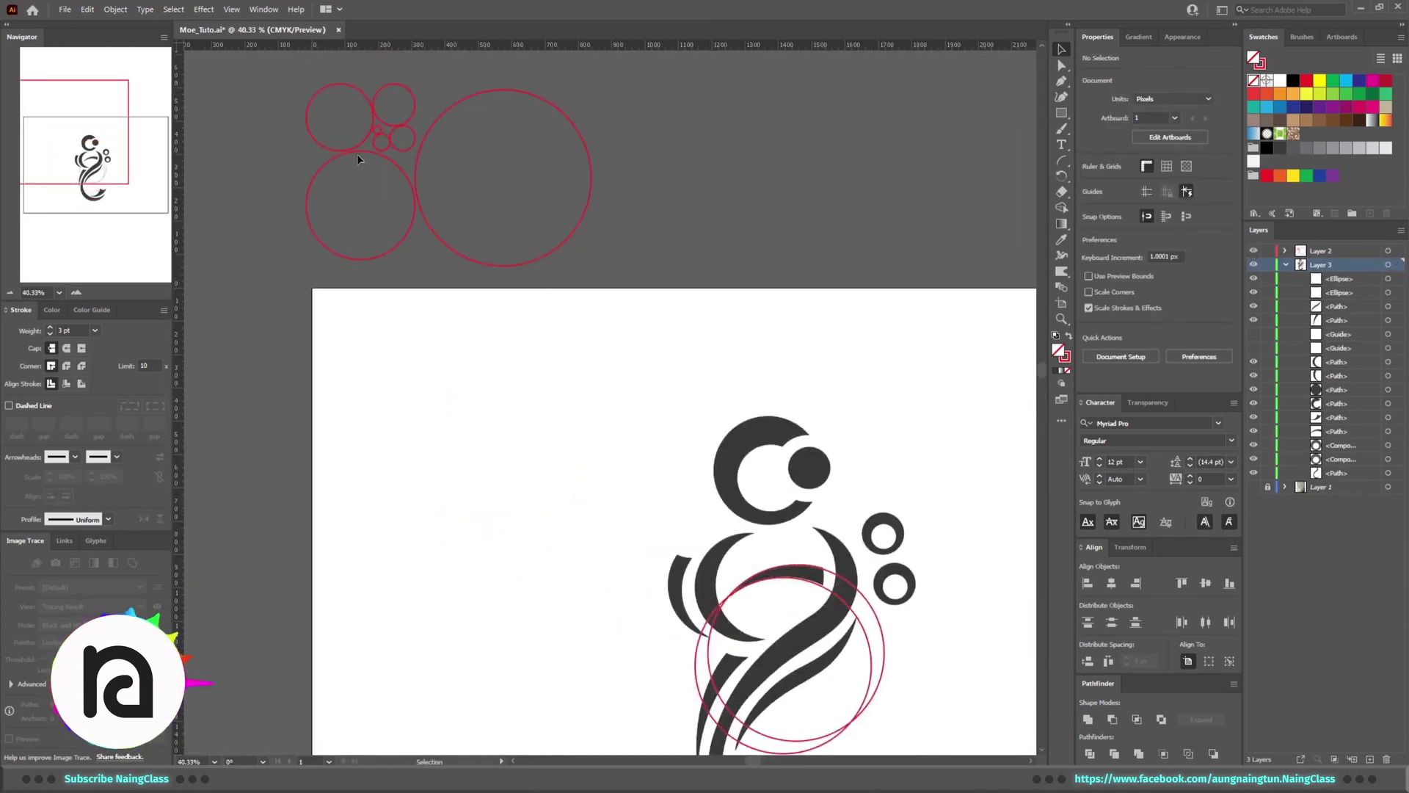
{"action": "key", "text": "ctrl+v"}
{"action": "left_click_drag", "start_coordinate": [541, 450], "coordinate": [633, 529]}
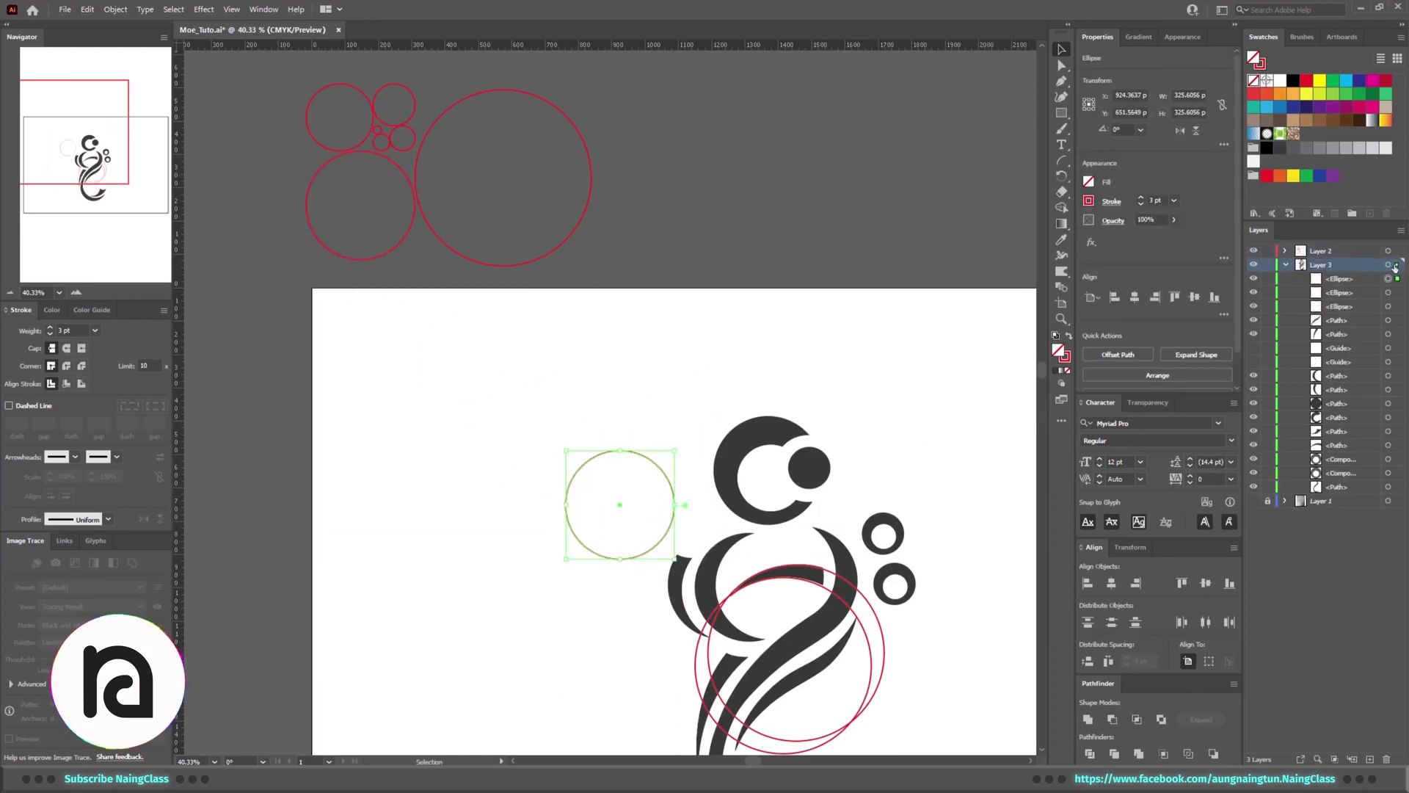
{"action": "scroll", "coordinate": [661, 440], "scroll_direction": "up", "scroll_amount": 3}
{"action": "left_click_drag", "start_coordinate": [508, 182], "coordinate": [820, 334]}
Remove the old middle arc and cut its replacement from the three overlapping circles with the Shape Builder
{"action": "left_click", "coordinate": [773, 305], "text": "shift"}
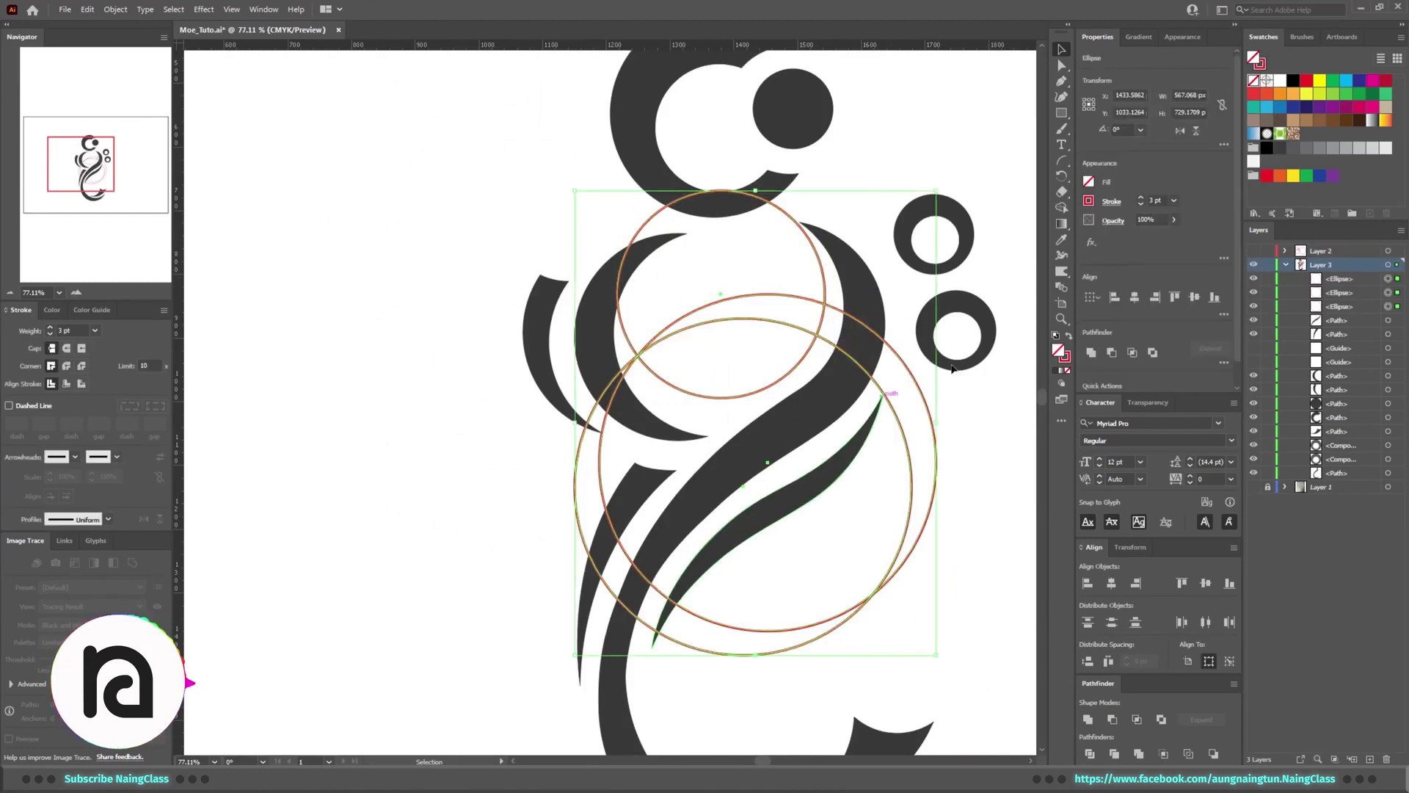
{"action": "key", "text": "shift+m"}
{"action": "scroll", "coordinate": [1008, 244], "scroll_direction": "right", "scroll_amount": 2}
{"action": "left_click_drag", "start_coordinate": [776, 441], "coordinate": [667, 409]}
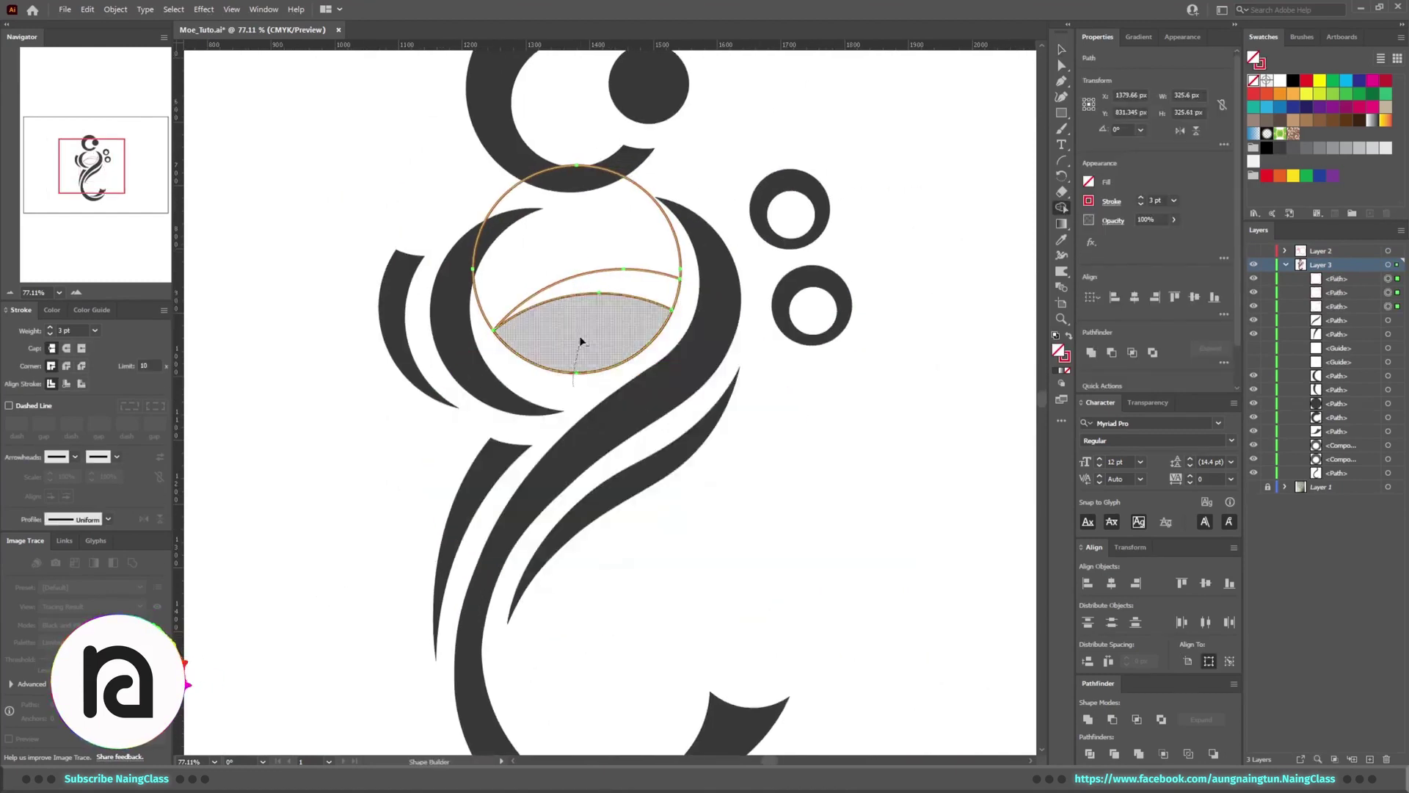
{"action": "left_click_drag", "start_coordinate": [479, 192], "coordinate": [613, 247]}
Delete the leftover circle segments around the new arc and give it the dark grey fill of the other shapes
{"action": "scroll", "coordinate": [477, 307], "scroll_direction": "up", "scroll_amount": 6}
{"action": "key", "text": "v"}
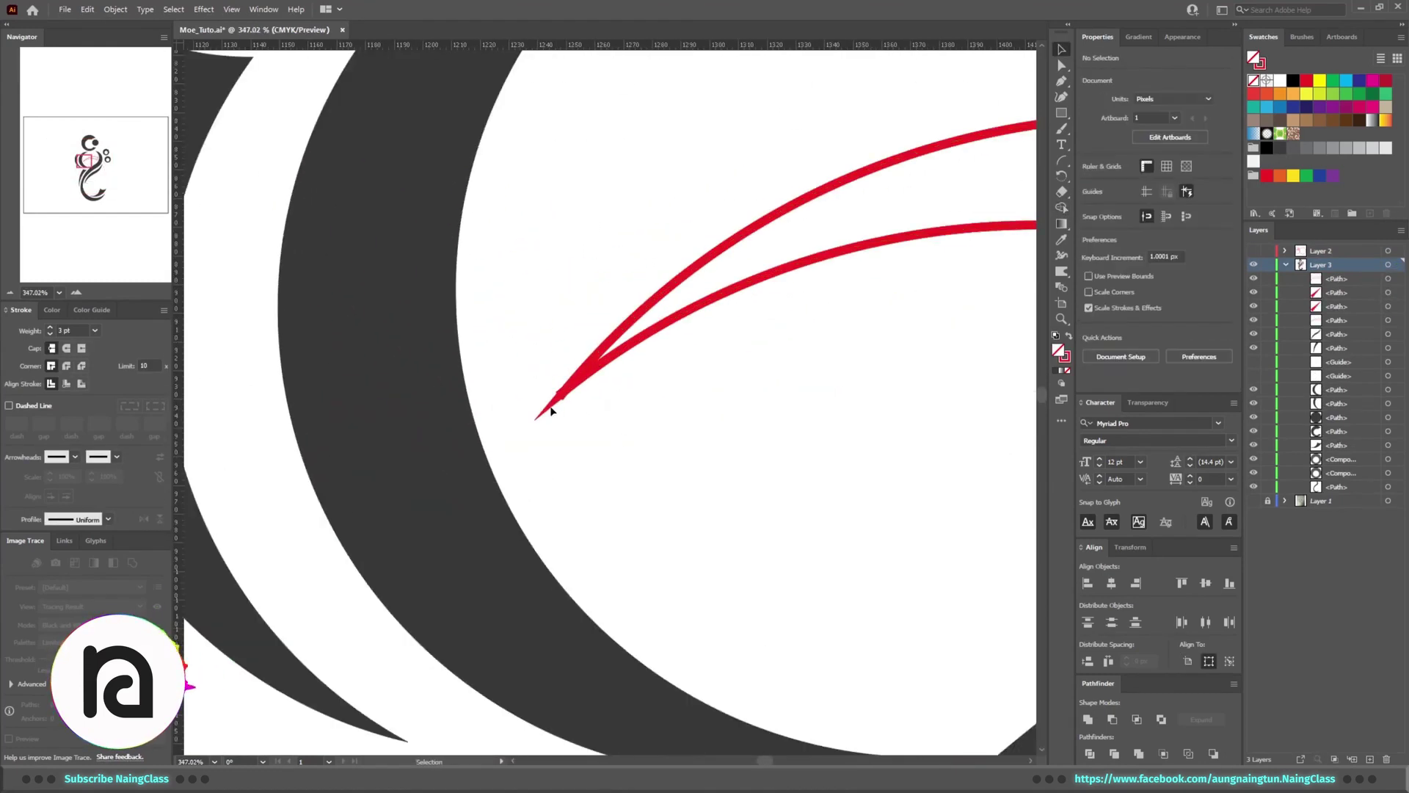
{"action": "left_click", "coordinate": [496, 327]}
{"action": "key", "text": "Delete"}
{"action": "key", "text": "ctrl+0"}
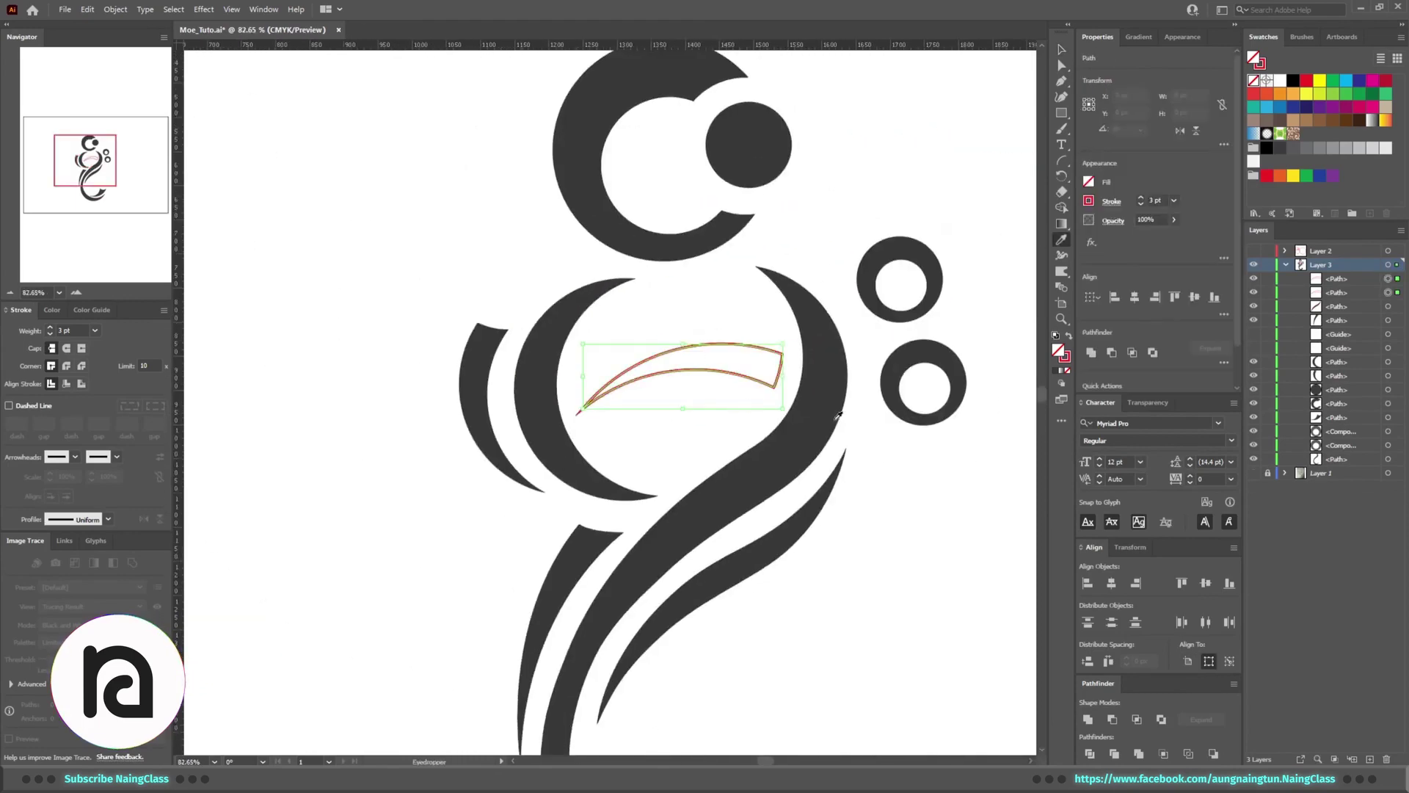
{"action": "scroll", "coordinate": [764, 440], "scroll_direction": "down", "scroll_amount": 3}
{"action": "left_click_drag", "start_coordinate": [815, 515], "coordinate": [742, 460]}
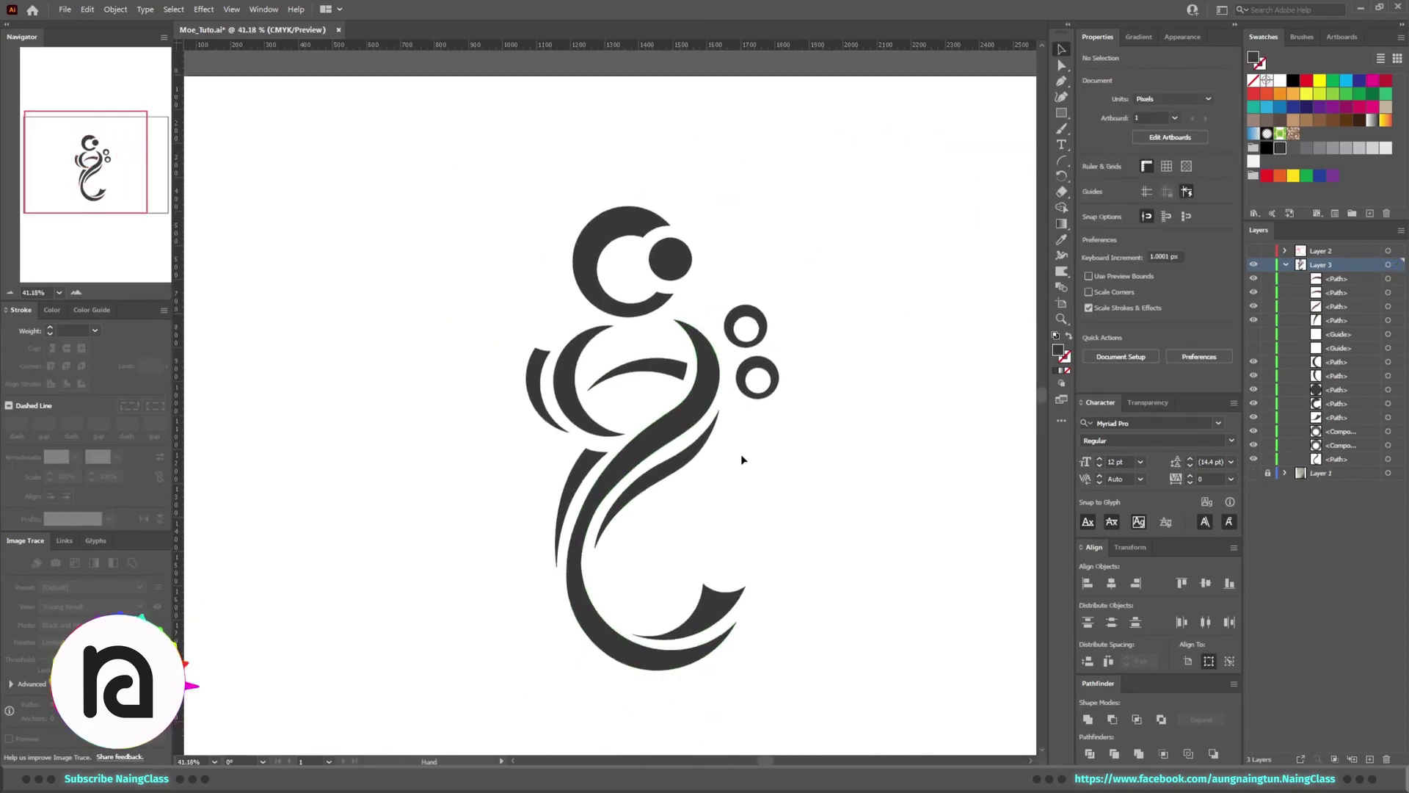
{"action": "scroll", "coordinate": [794, 433], "scroll_direction": "down", "scroll_amount": 1}
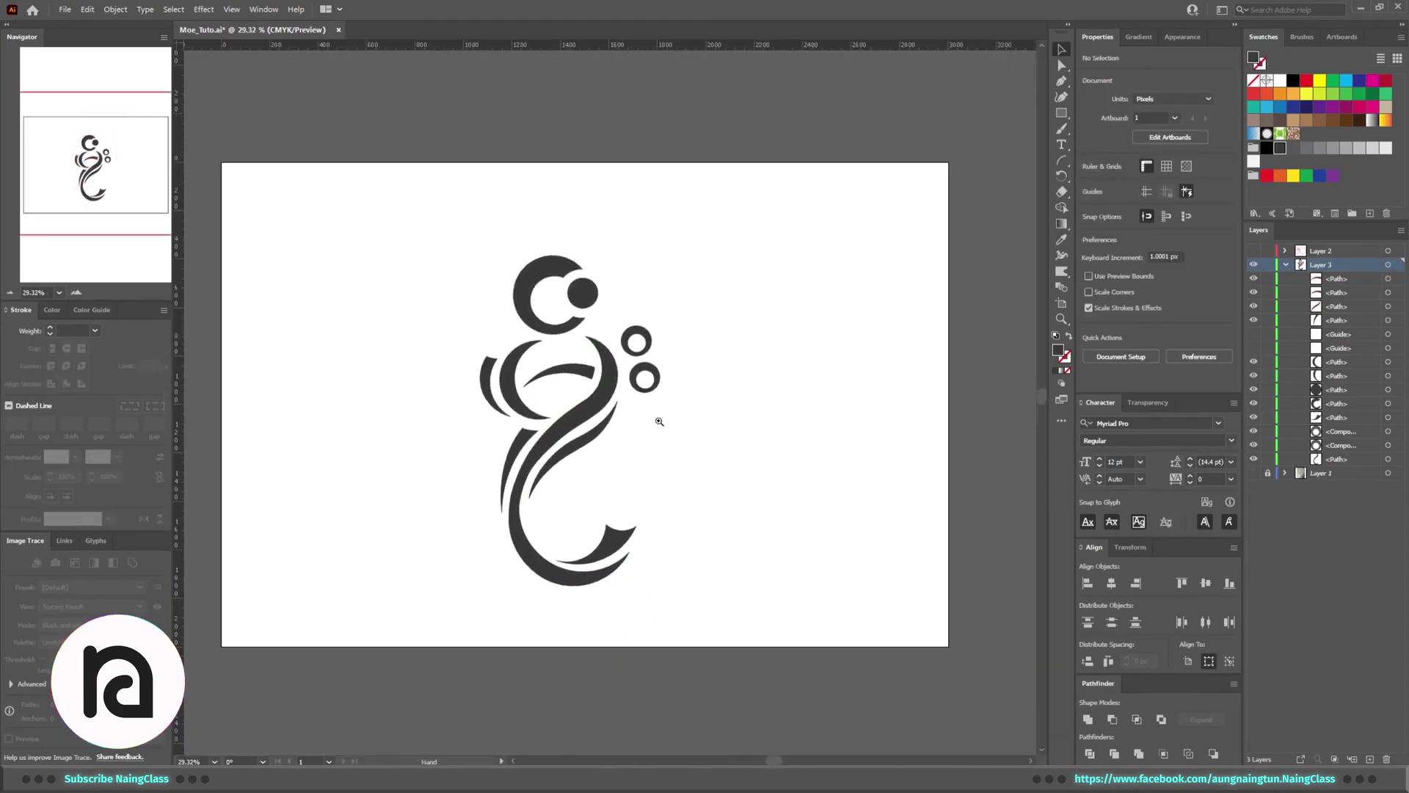
Duplicate the whole logo and place the copy to the right of the original
{"action": "left_click", "coordinate": [1286, 264]}
{"action": "left_click_drag", "start_coordinate": [743, 220], "coordinate": [462, 627]}
{"action": "left_click_drag", "start_coordinate": [594, 391], "coordinate": [732, 421]}
Try orange and red fills on the duplicate logo
{"action": "left_click", "coordinate": [1278, 94]}
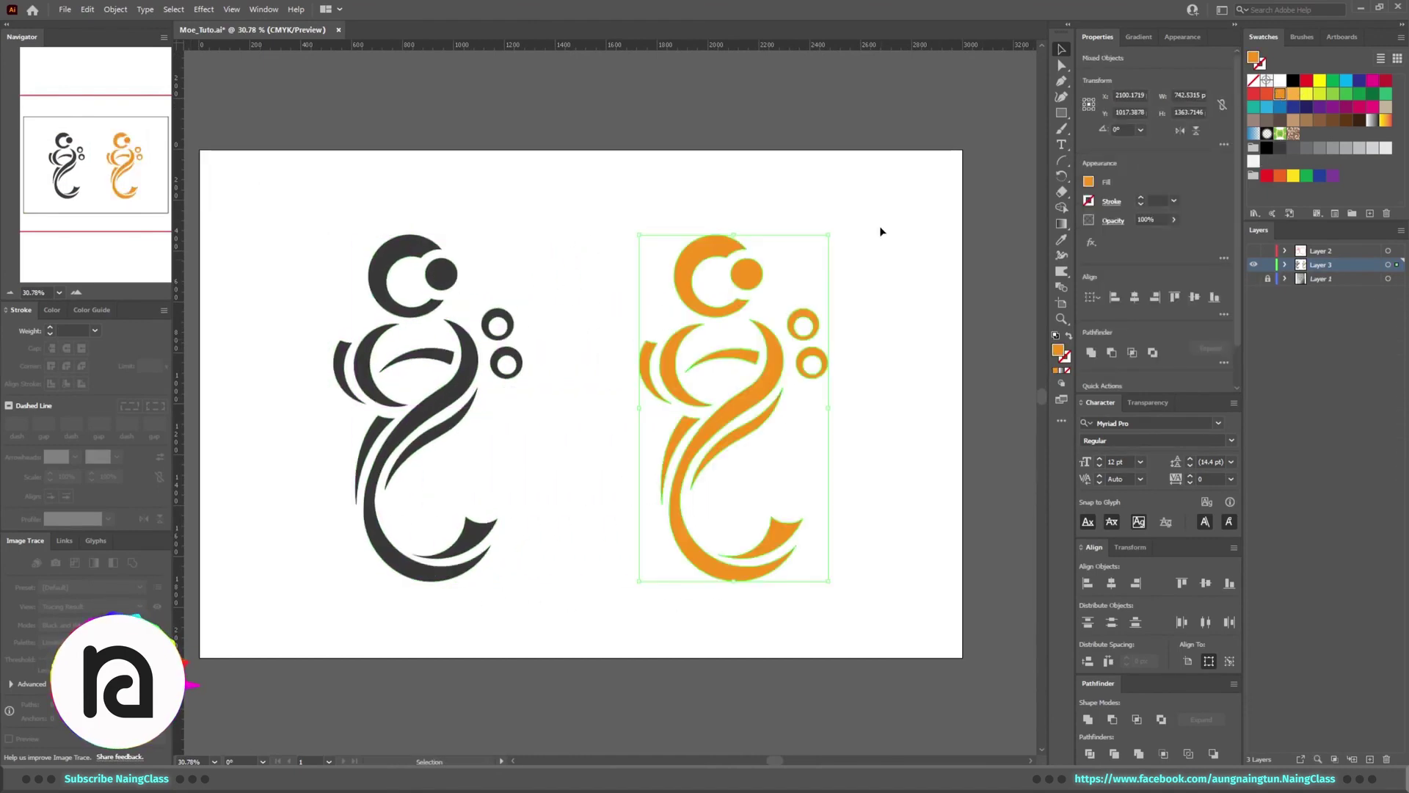
{"action": "left_click", "coordinate": [1307, 80]}
{"action": "left_click_drag", "start_coordinate": [637, 576], "coordinate": [645, 576]}
Fill the duplicate logo with light blue and deselect it
{"action": "left_click", "coordinate": [1267, 107]}
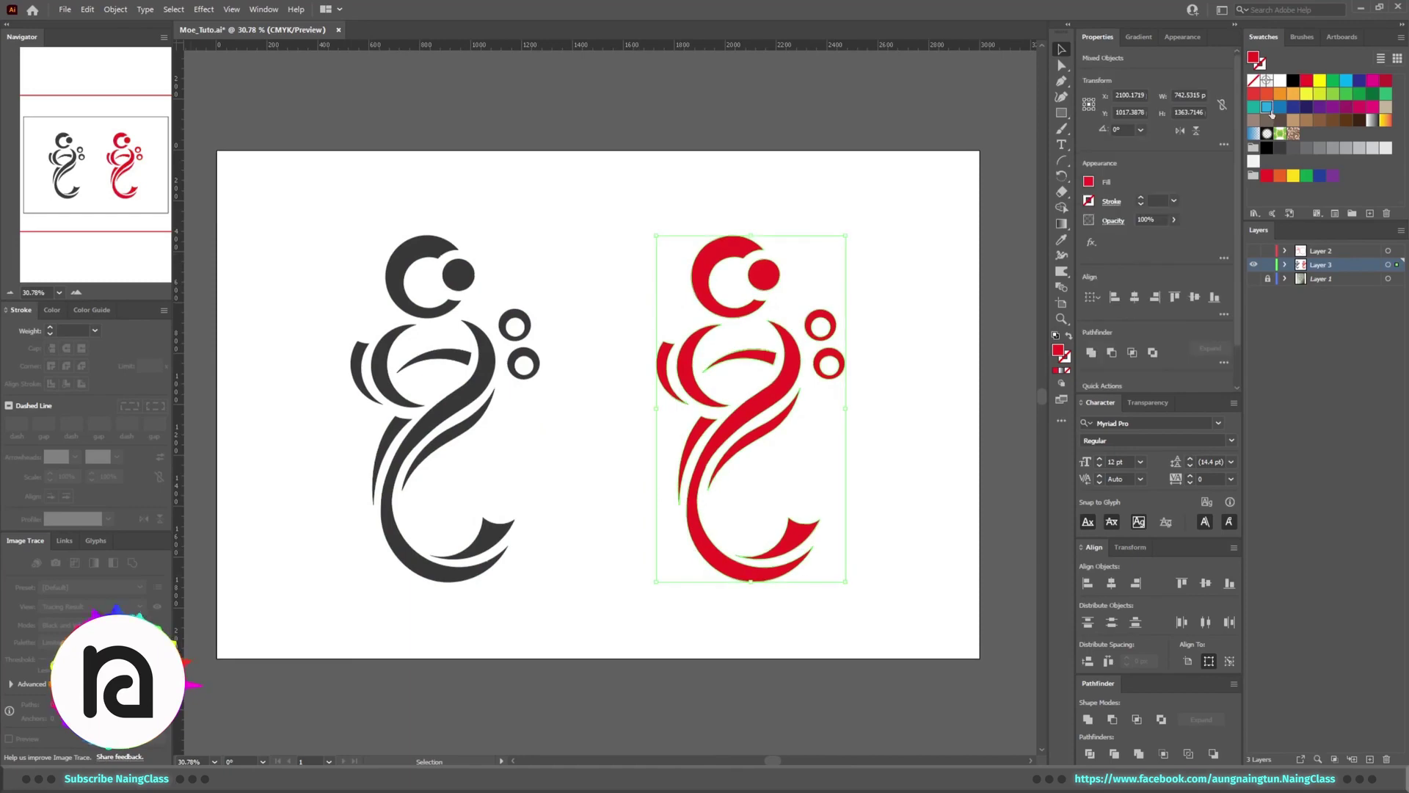
{"action": "key", "text": "ctrl+shift+a"}
{"action": "left_click_drag", "start_coordinate": [881, 285], "coordinate": [920, 284]}
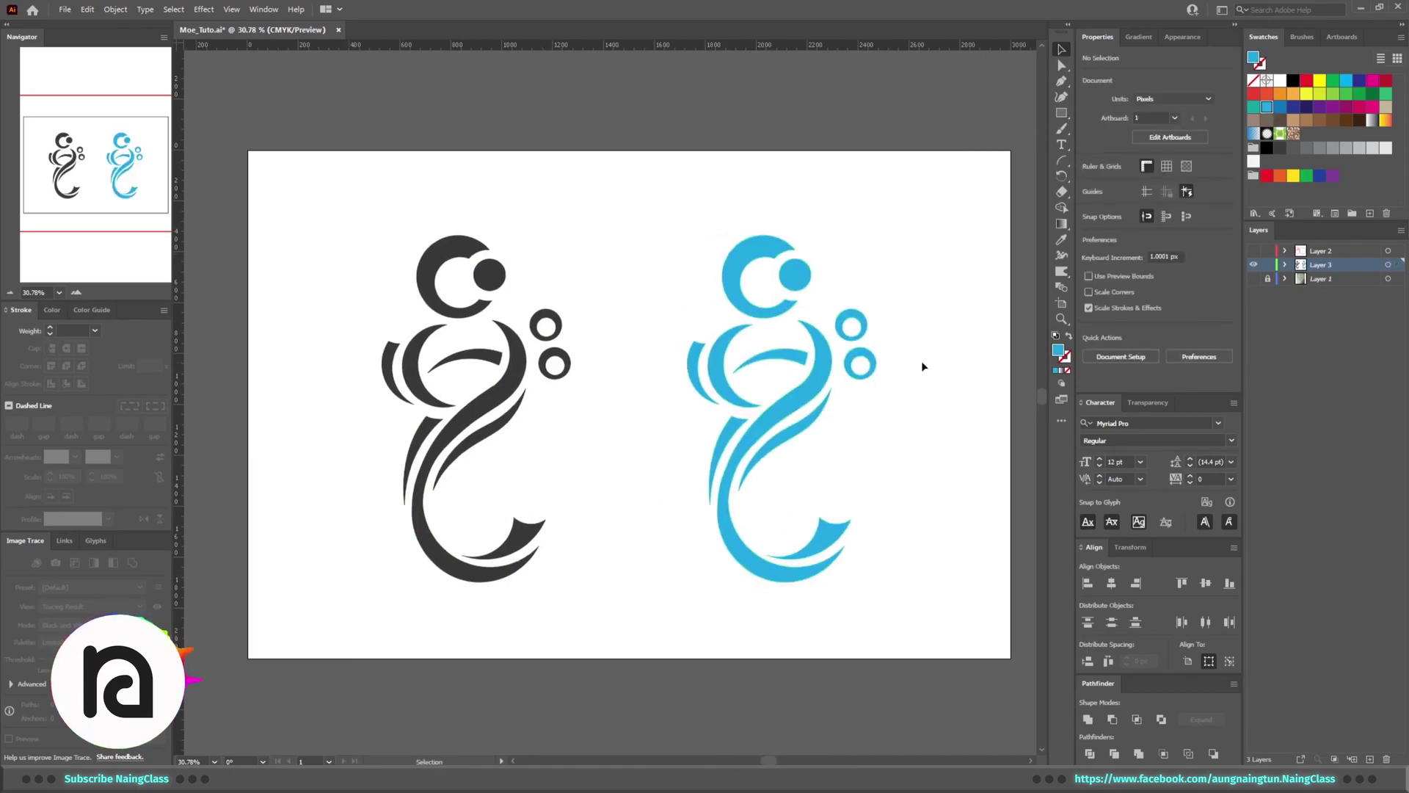